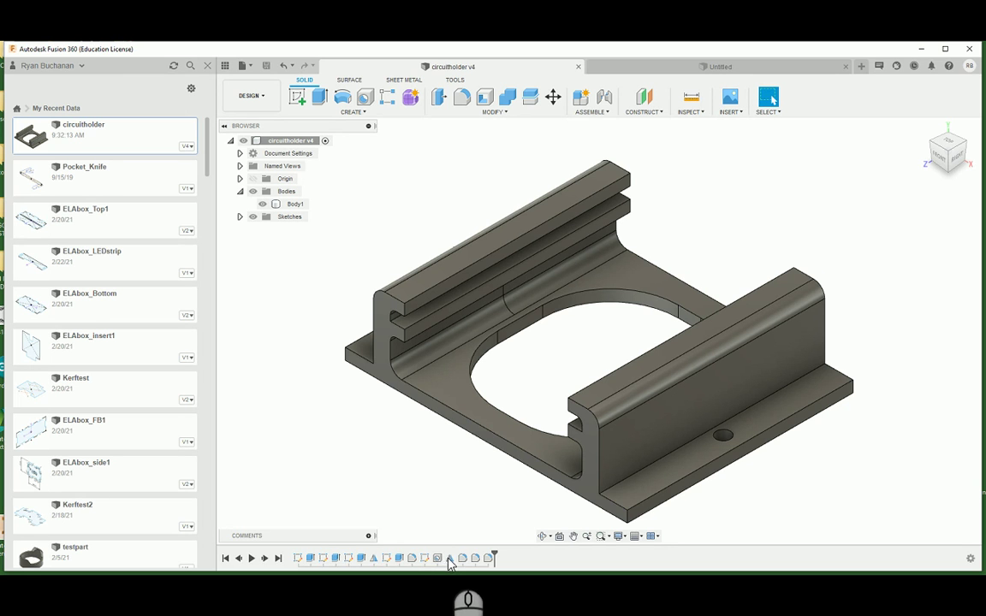
- Hide the recent-files data list and create a new blank design
middle_click_drag(470, 459, 471, 423)
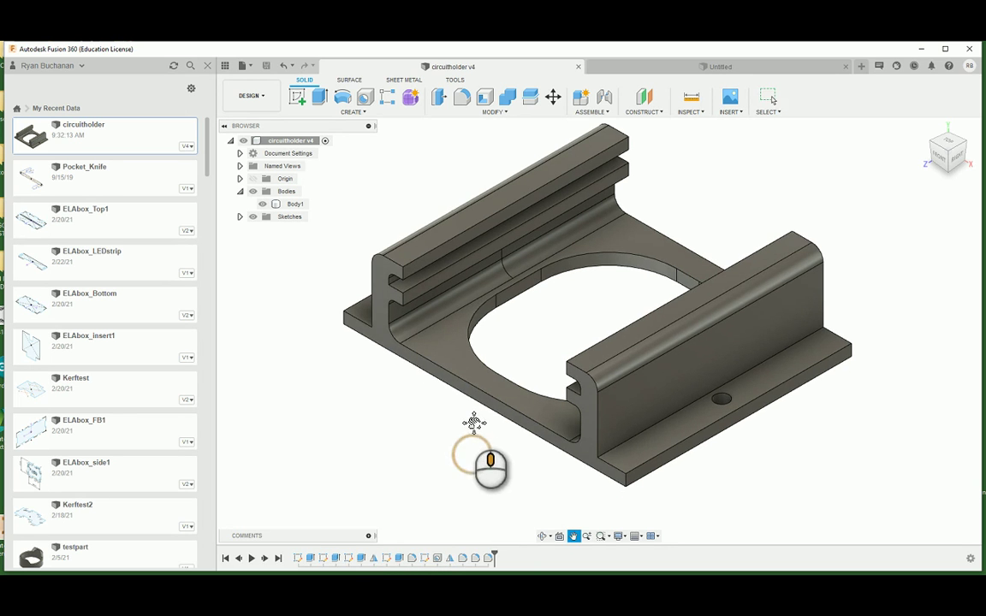
left_click(226, 67)
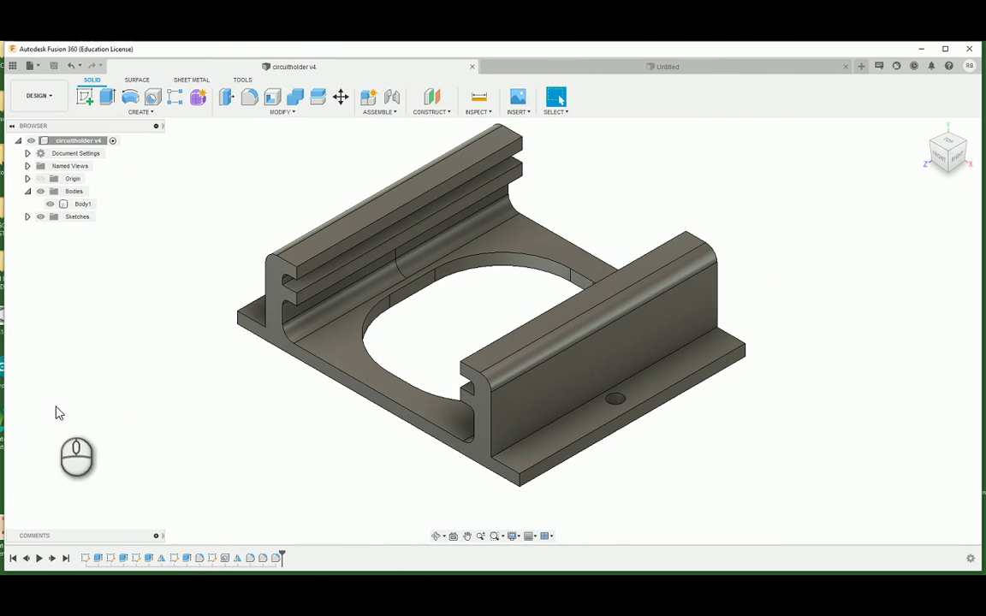
left_click(37, 68)
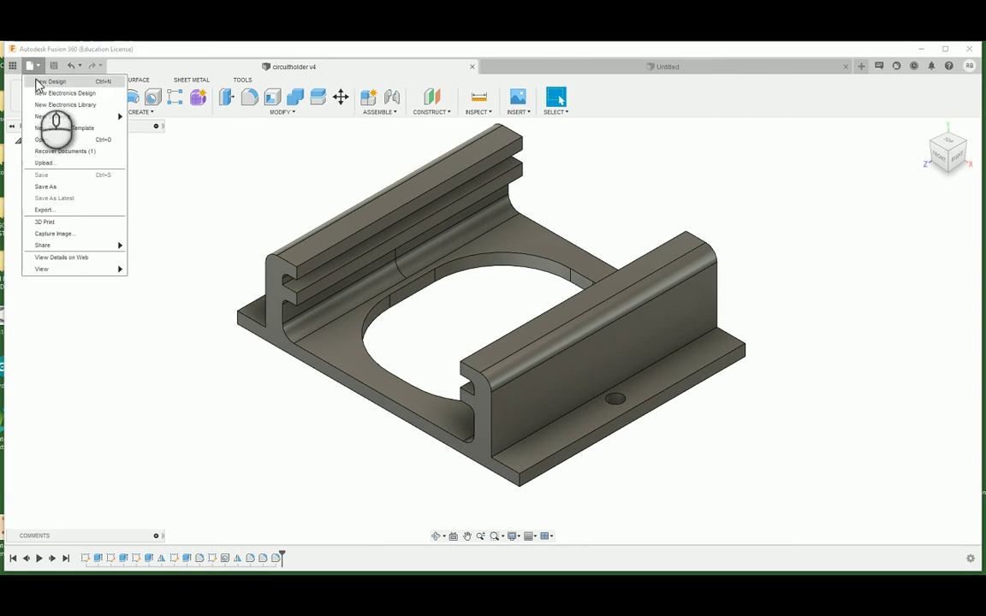
left_click(39, 80)
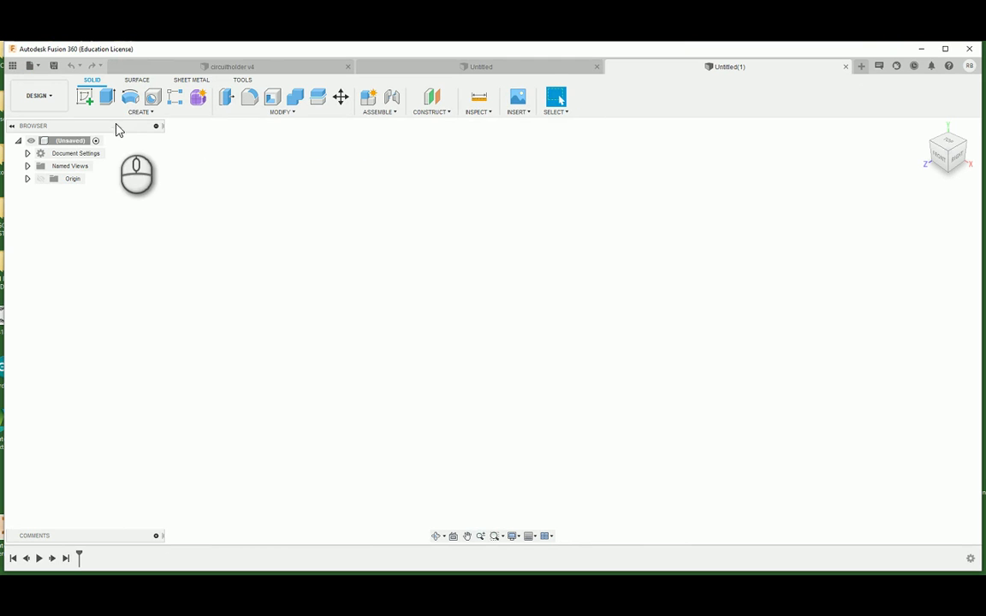
- Sketch a center rectangle 50 mm wide and 40 mm high on the horizontal plane, centred on the origin, and finish the sketch
left_click(85, 100)
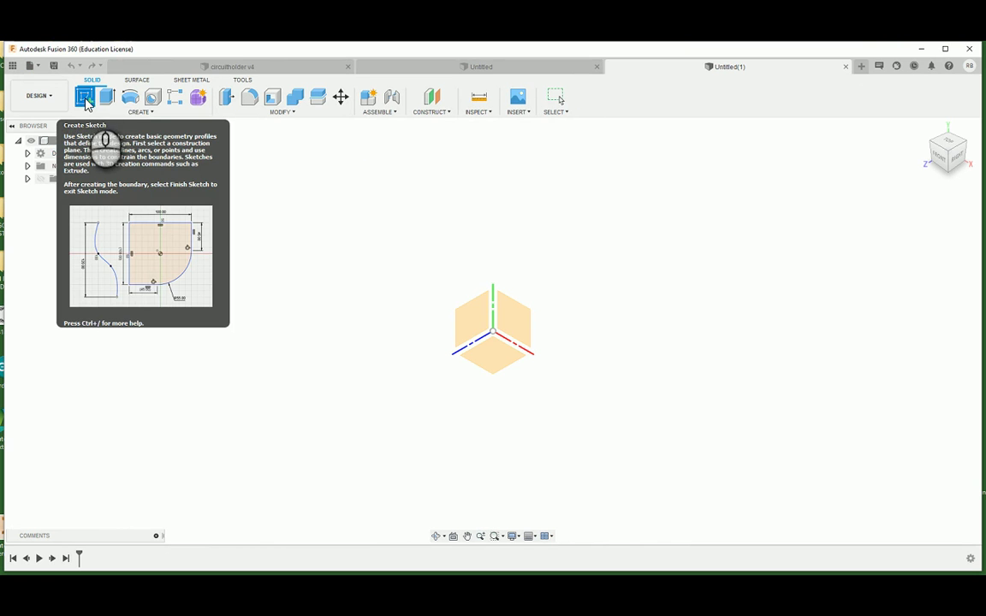
left_click(494, 364)
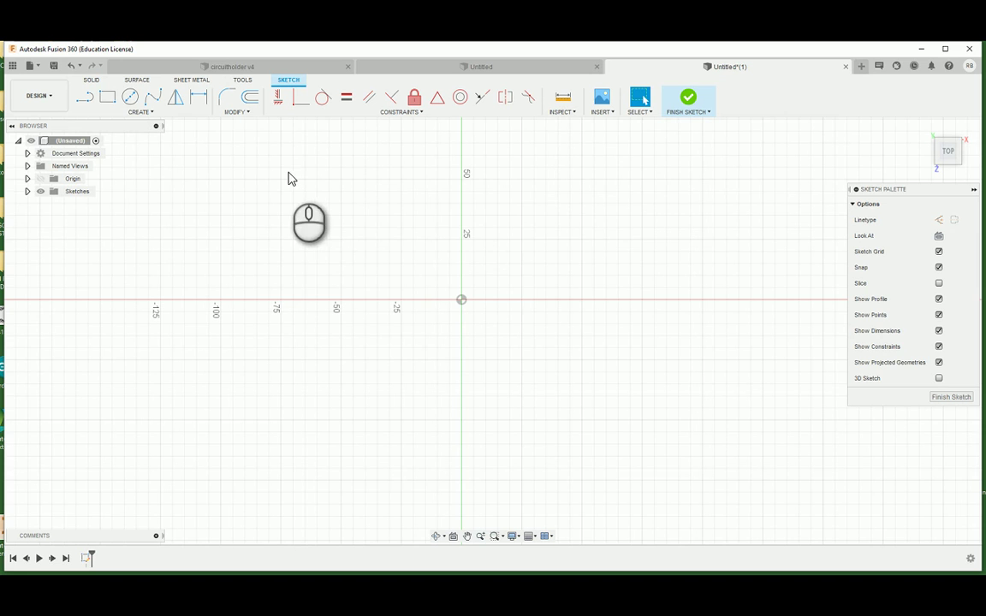
left_click(109, 97)
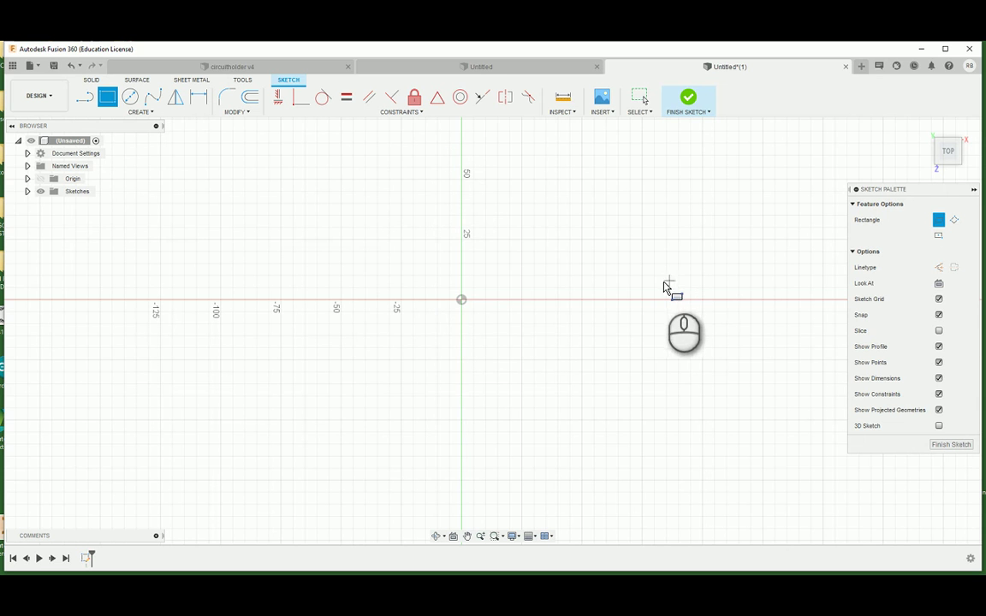
left_click(939, 237)
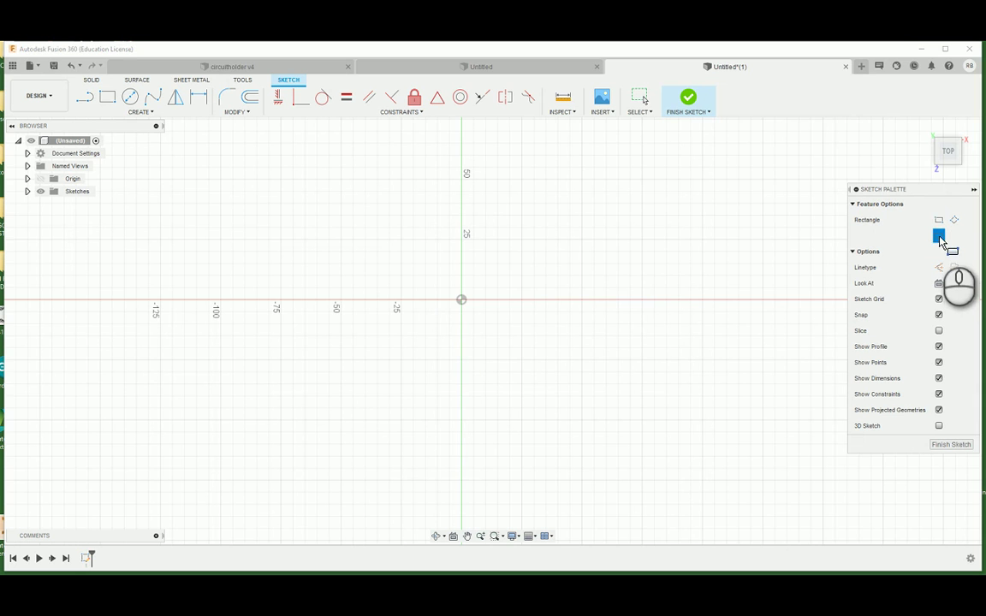
left_click(459, 300)
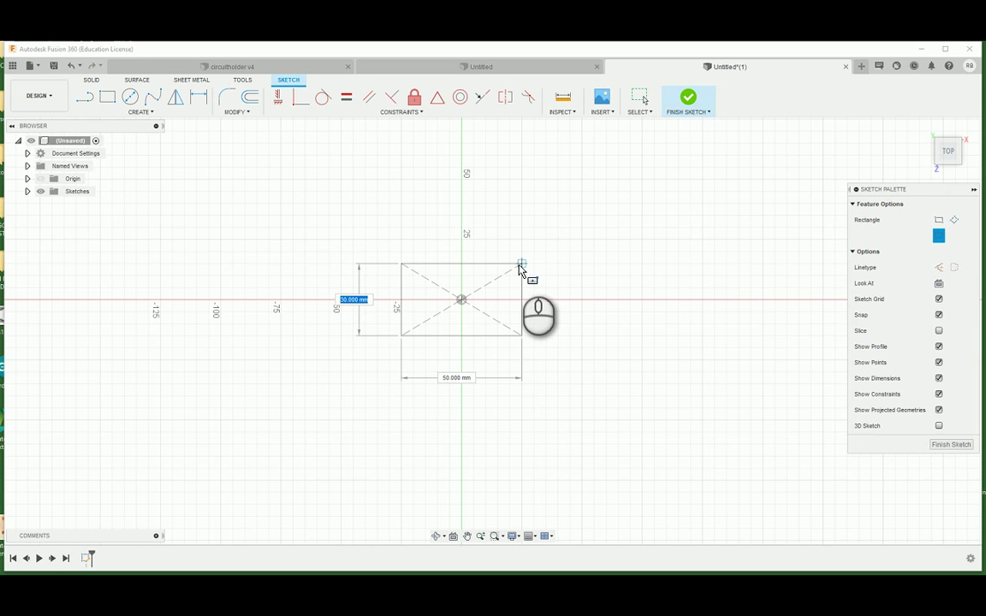
key("Tab")
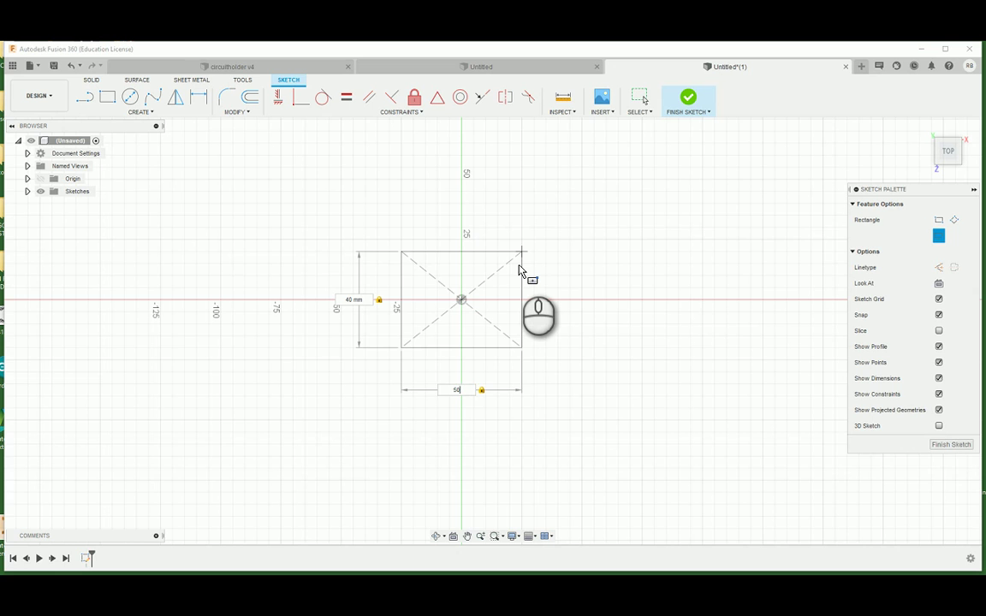
key("Return")
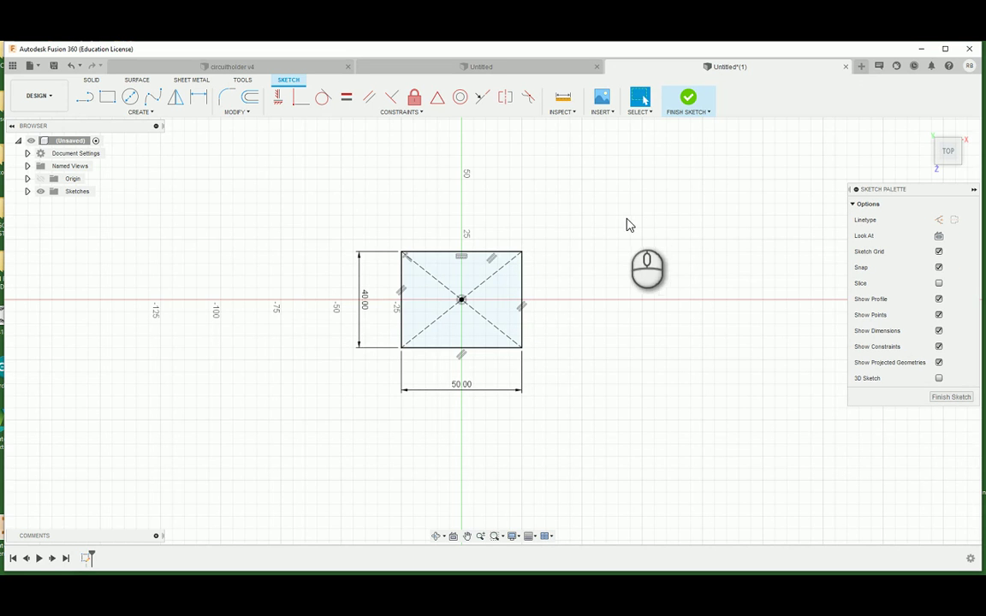
right_click(462, 301)
left_click(583, 281)
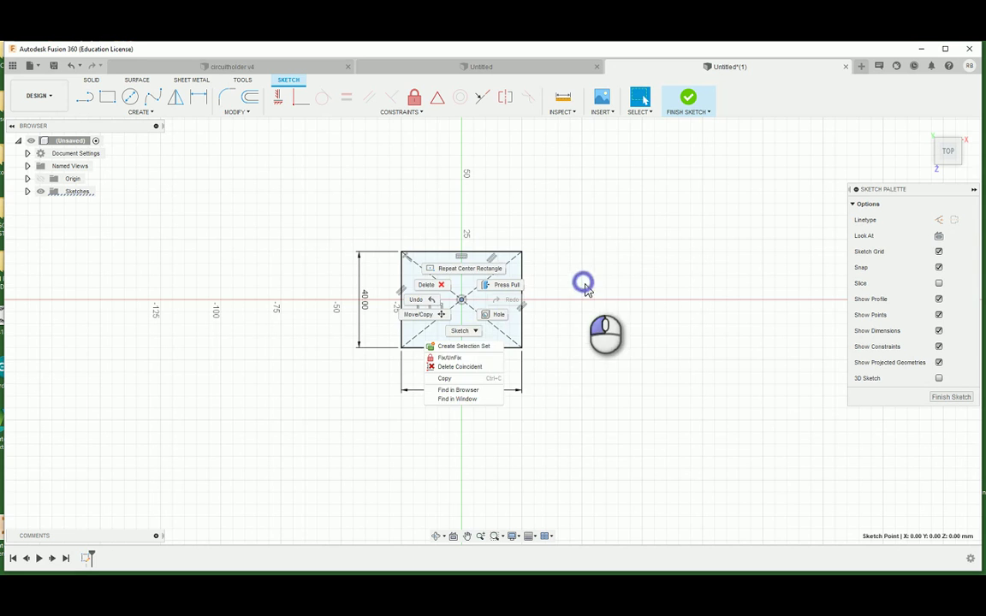
left_click(689, 101)
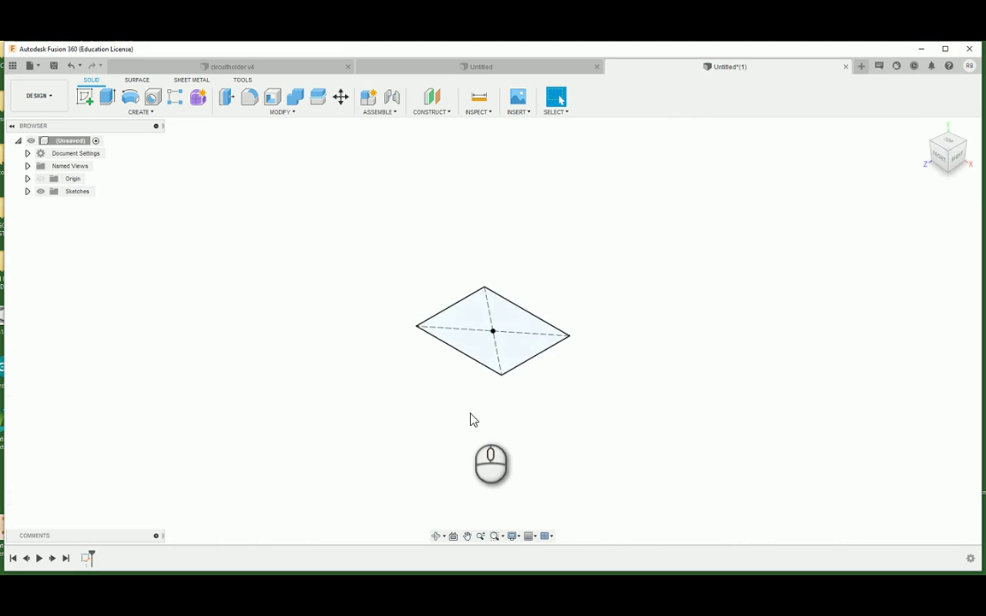
- Extrude the rectangle upward 2 mm as a new body to form the base plate
mouse_move(469, 418)
middle_mouse_down("shift")
mouse_move(492, 351)
mouse_move(538, 395)
mouse_move(462, 381)
mouse_move(366, 400)
mouse_move(616, 319)
mouse_move(952, 236)
mouse_move(490, 414)
middle_mouse_up("shift")
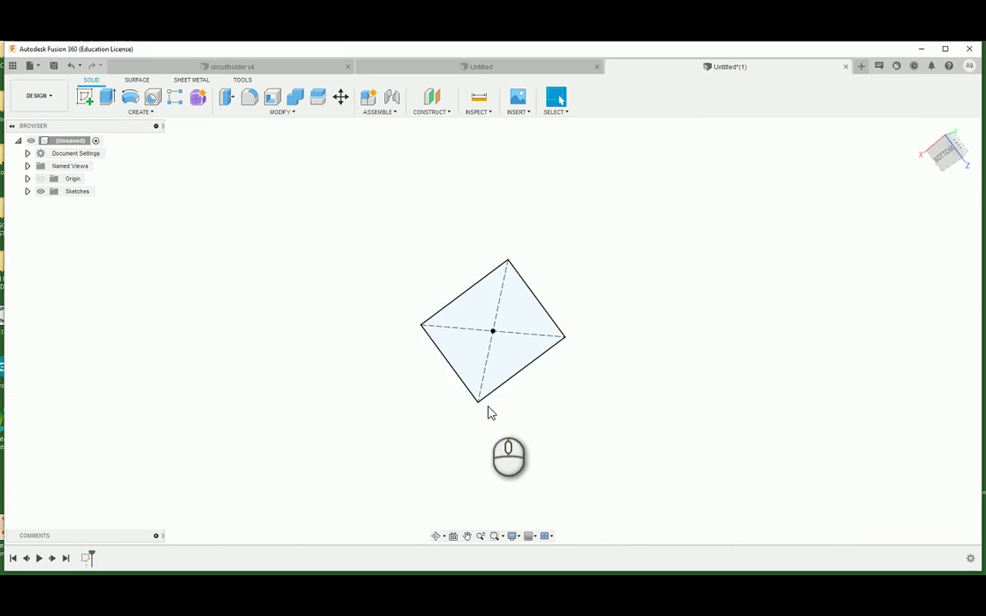
left_click(924, 129)
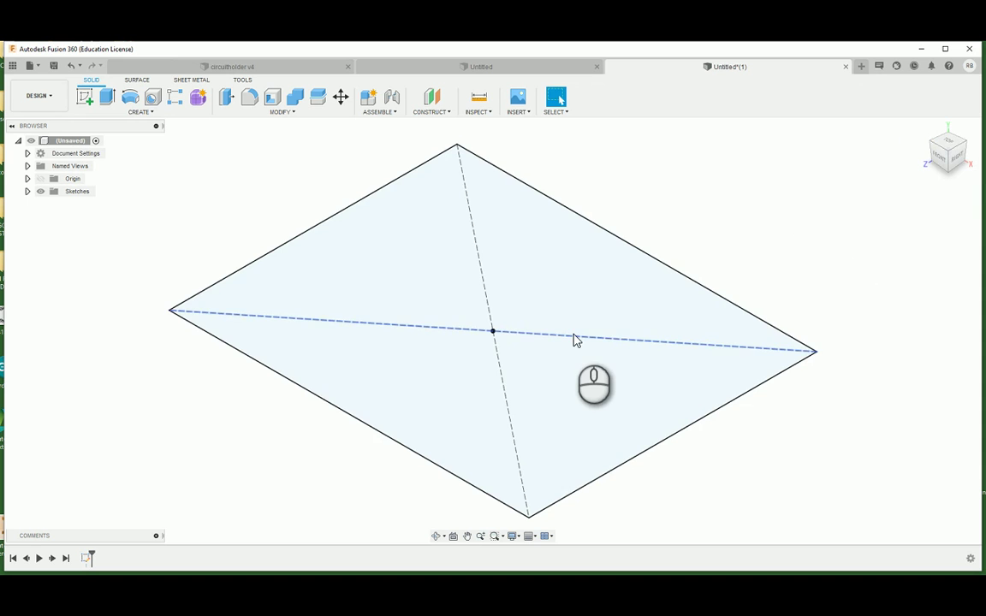
scroll(569, 325, "down", 8)
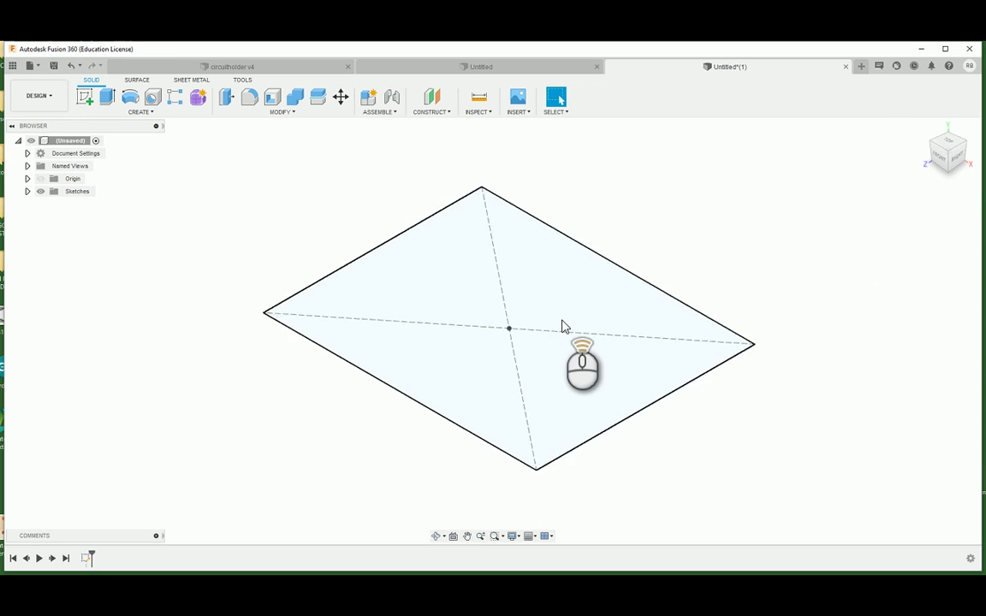
scroll(564, 332, "up", 4)
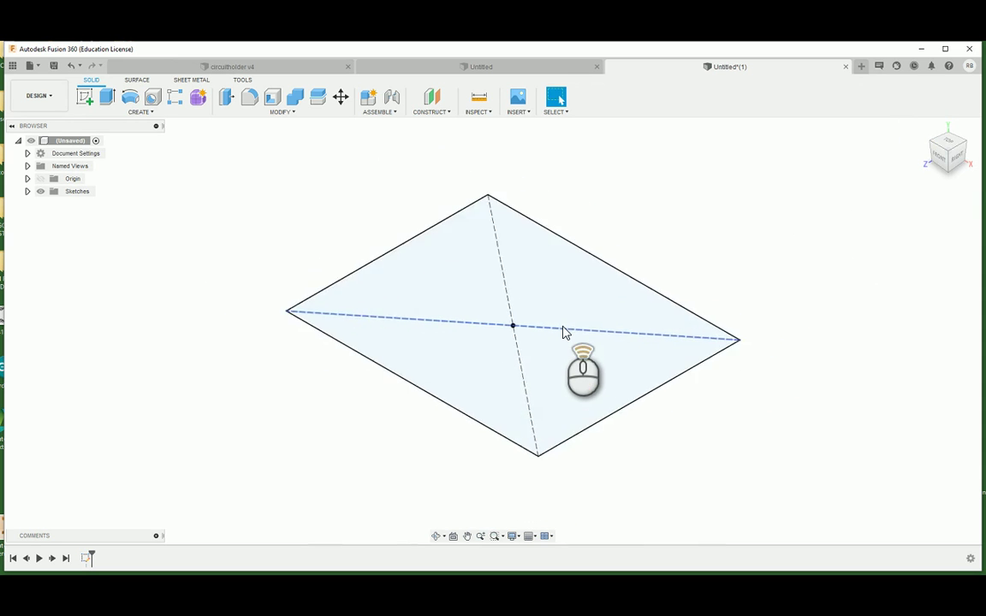
scroll(563, 332, "down", 3)
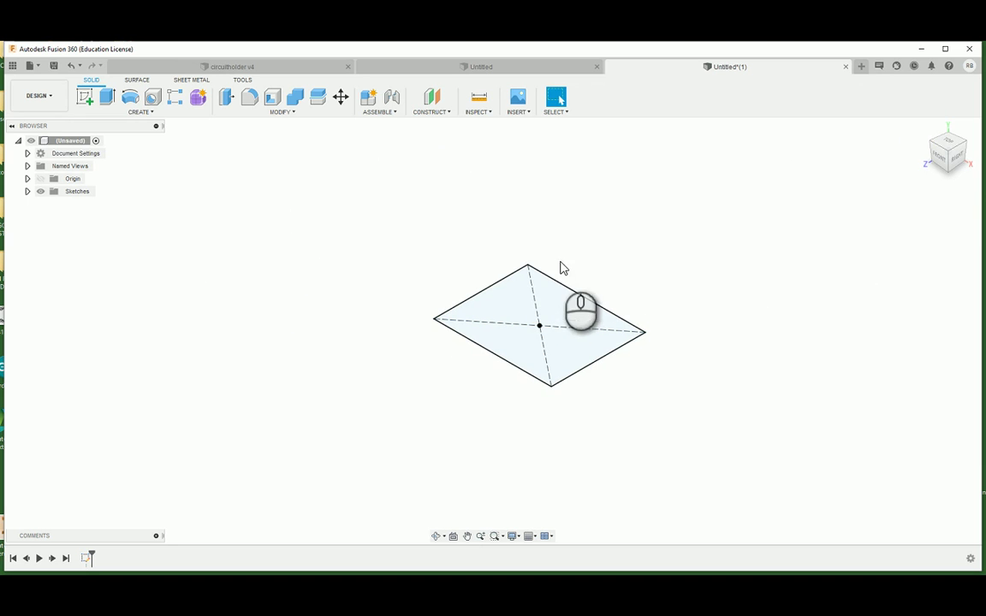
left_click(107, 96)
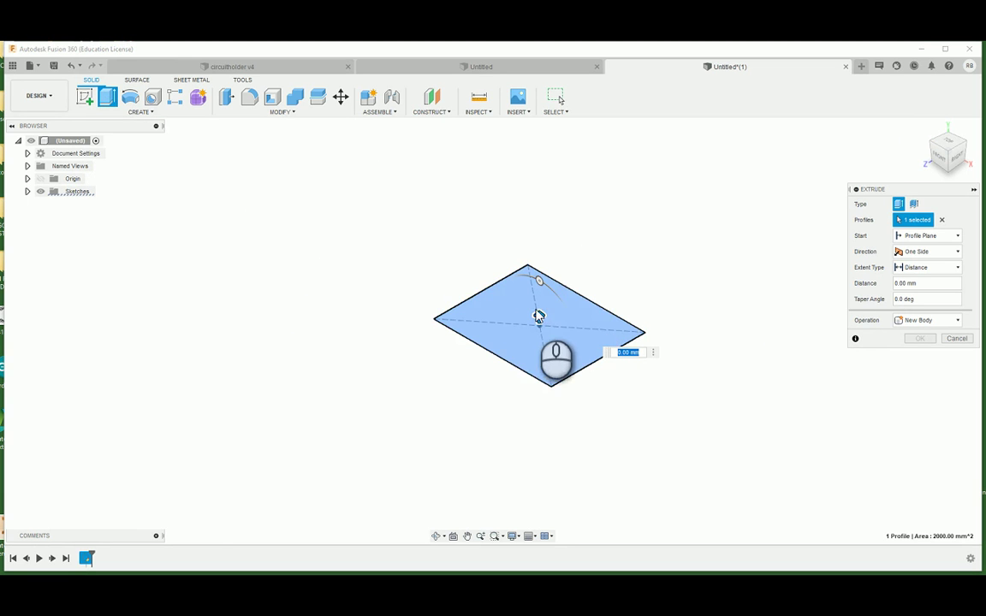
left_click_drag(539, 317, 540, 278)
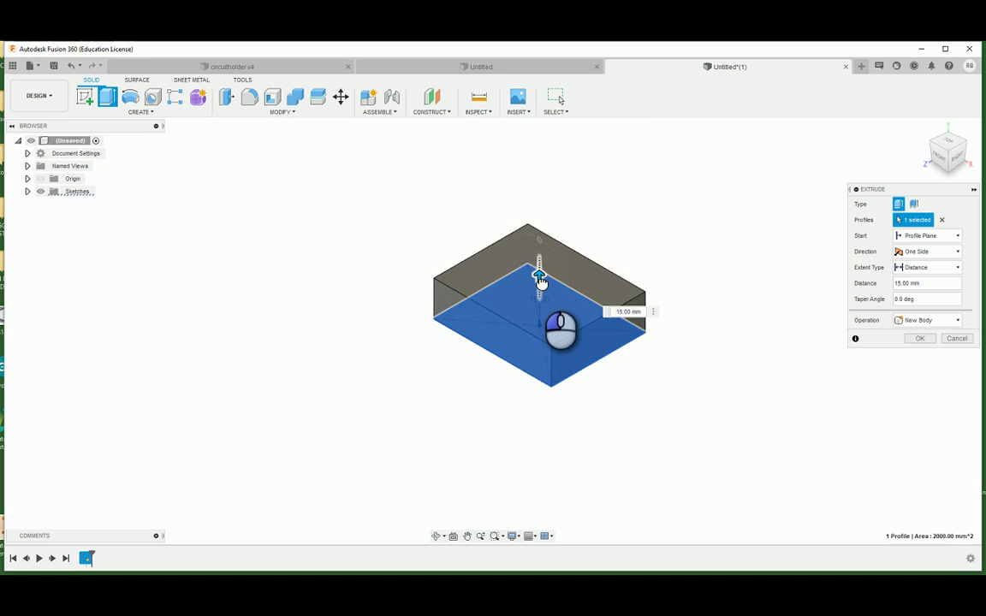
type("2")
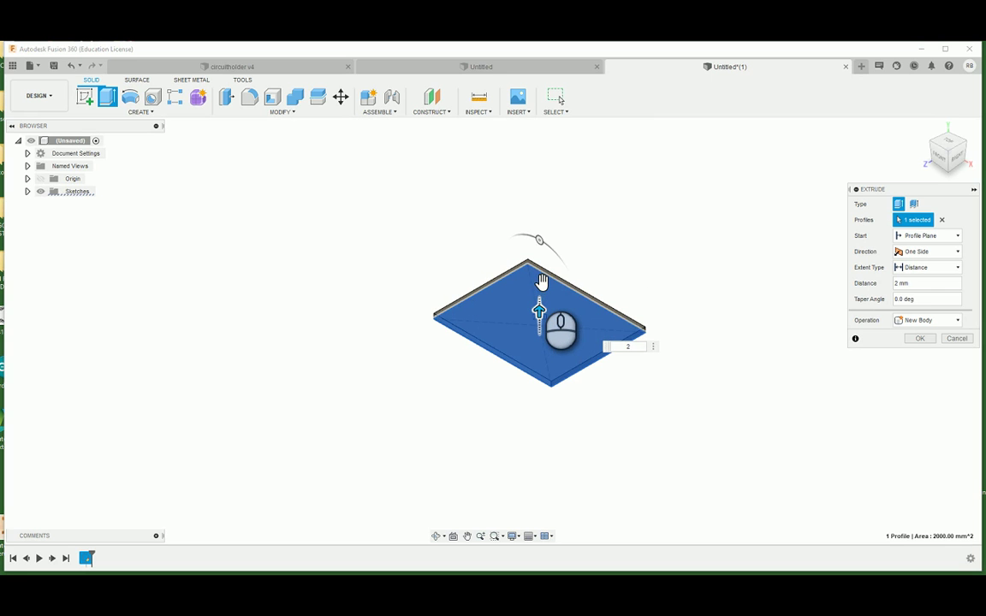
key("Return")
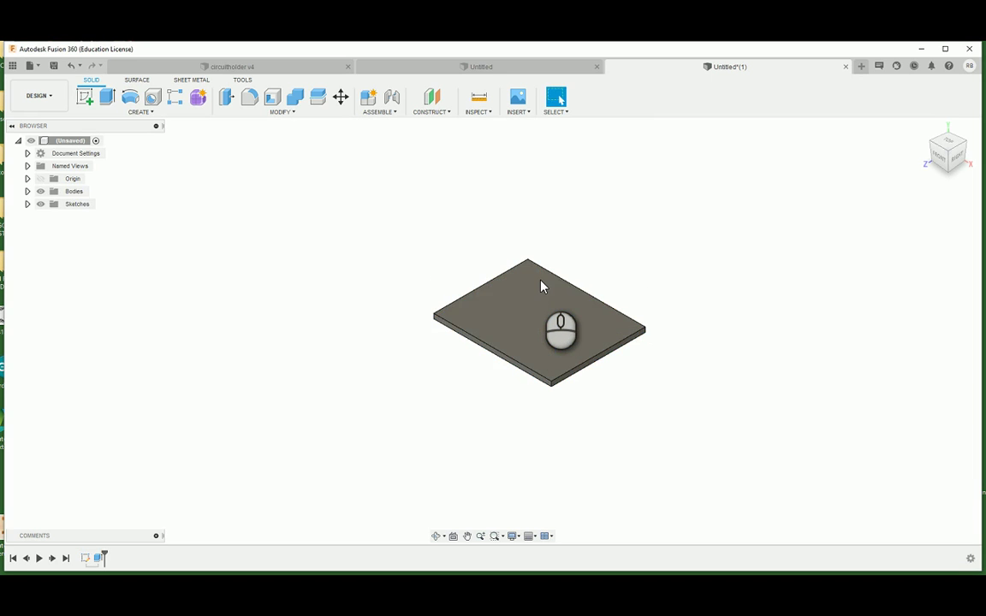
- Check the finished circuitholder model for reference, and start a new sketch on the top face of the base plate in the new design
middle_click_drag(563, 396, 594, 402, "shift")
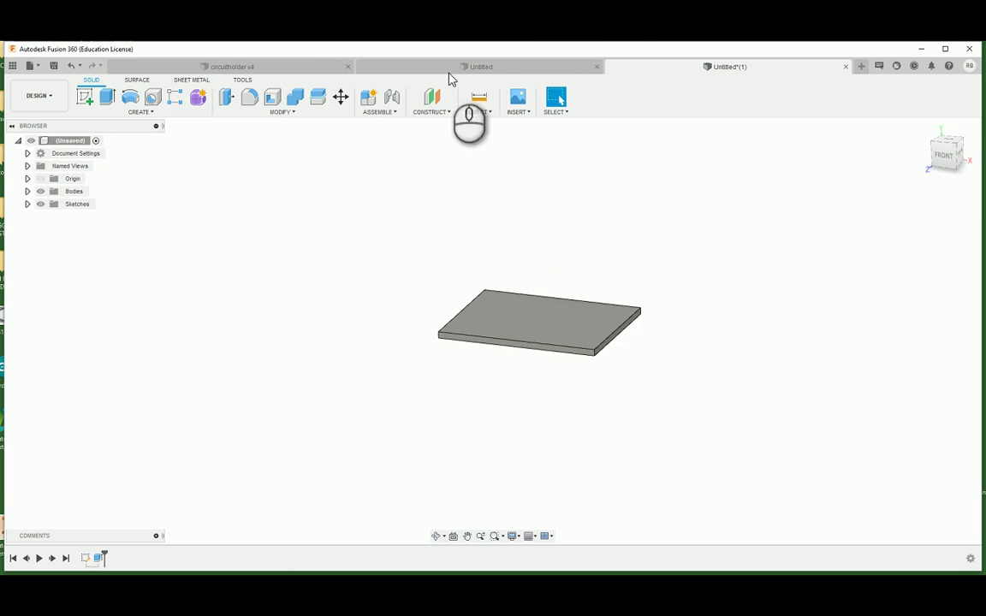
left_click(279, 68)
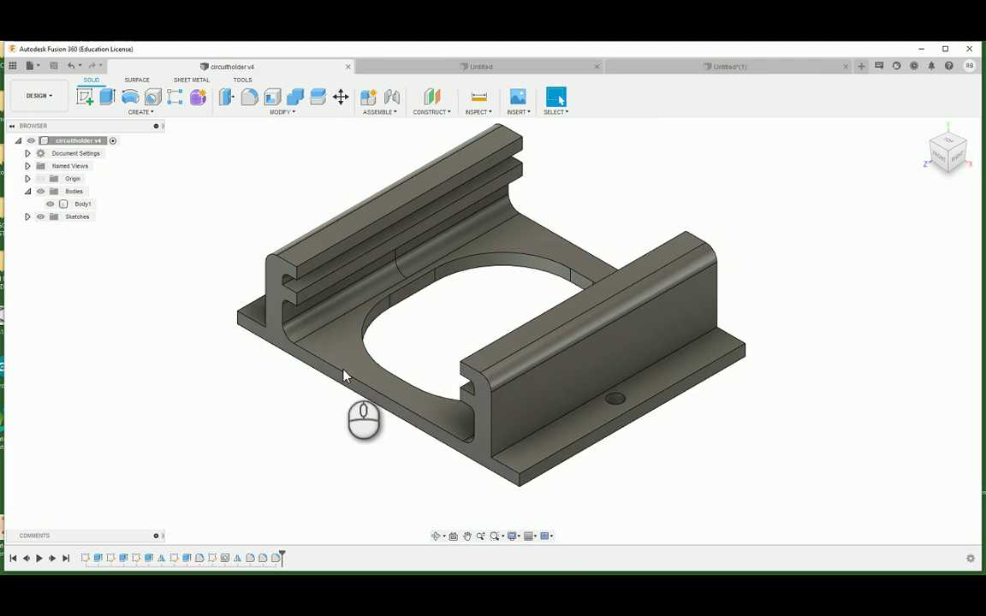
left_click(729, 69)
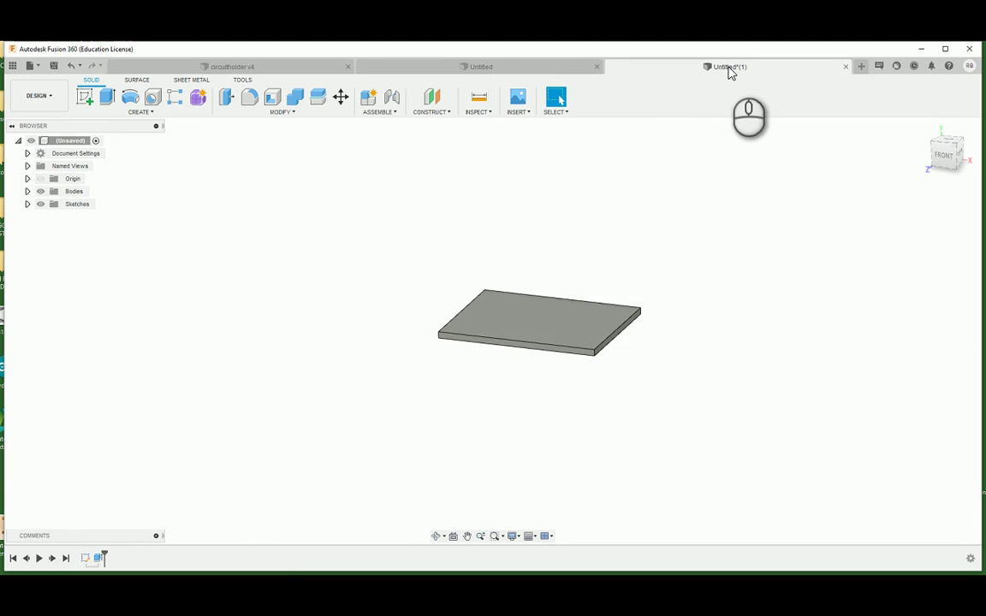
middle_click_drag(523, 188, 535, 210, "shift")
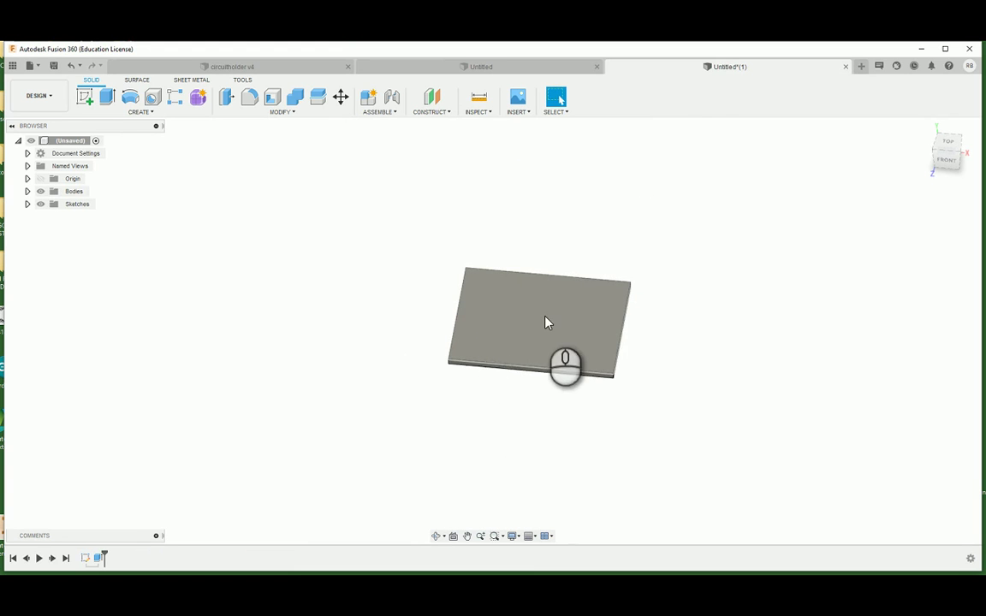
left_click(86, 99)
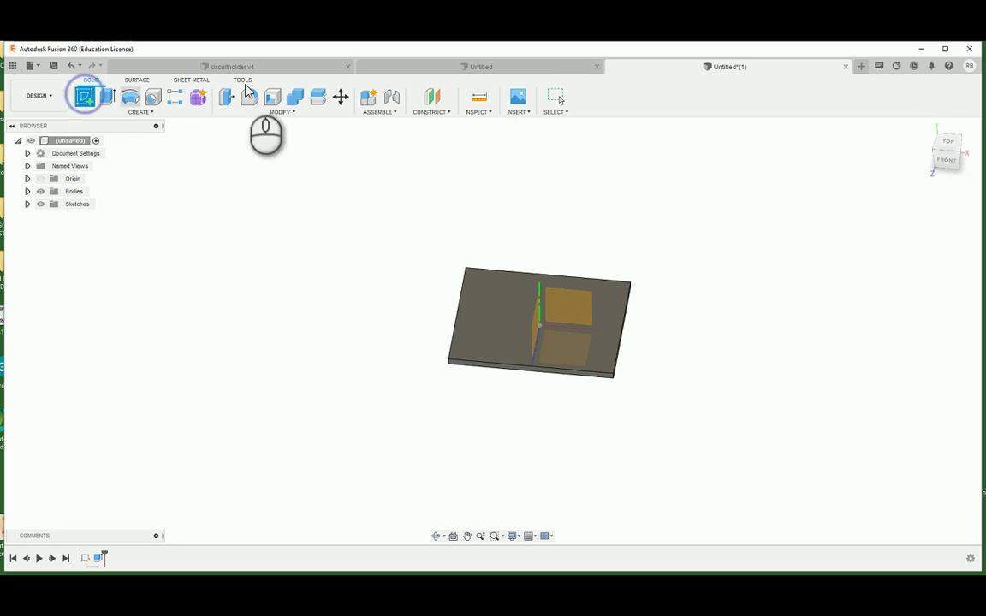
middle_click_drag(768, 490, 754, 423, "shift")
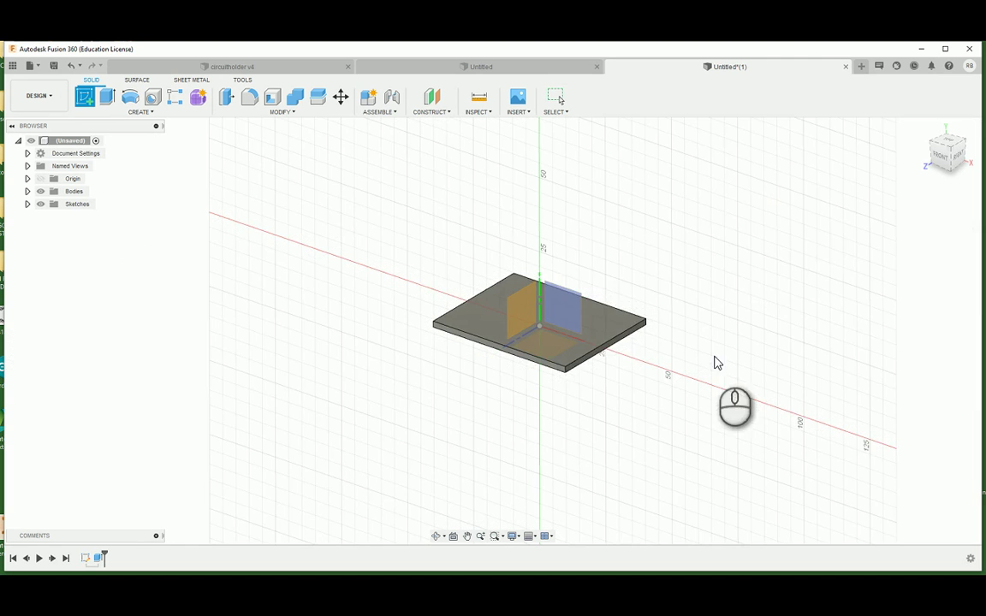
middle_click_drag(592, 281, 618, 323, "shift")
left_click(610, 325)
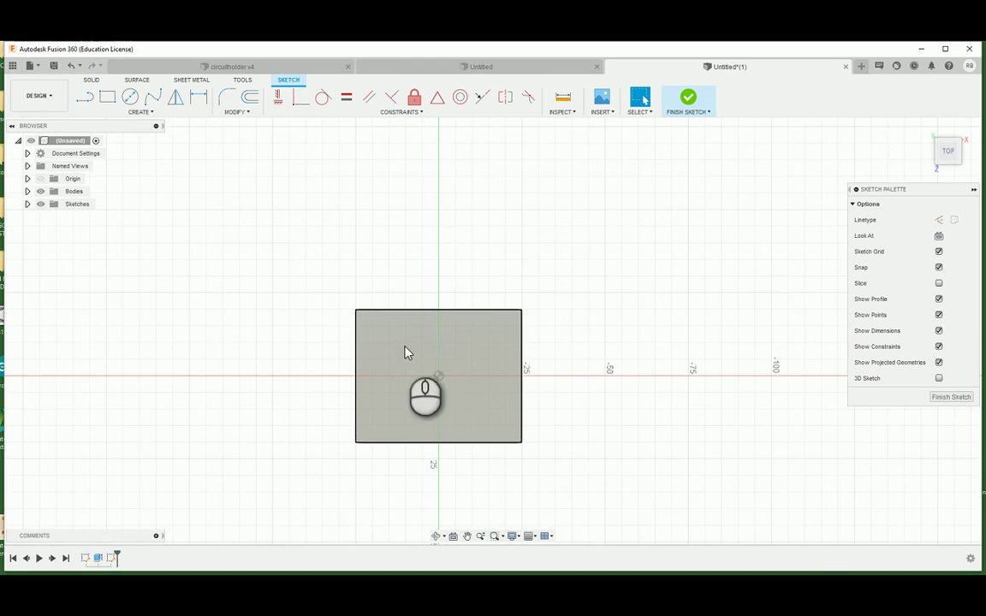
middle_click_drag(449, 235, 464, 155)
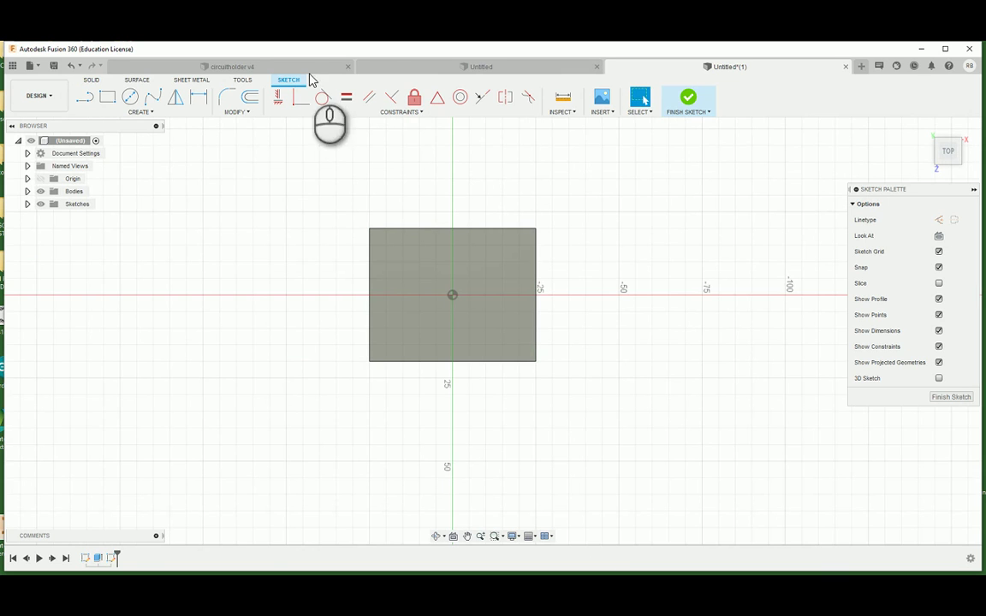
- Examine the side walls of the finished circuitholder model for reference, and return to the sketch in the new design
left_click(247, 68)
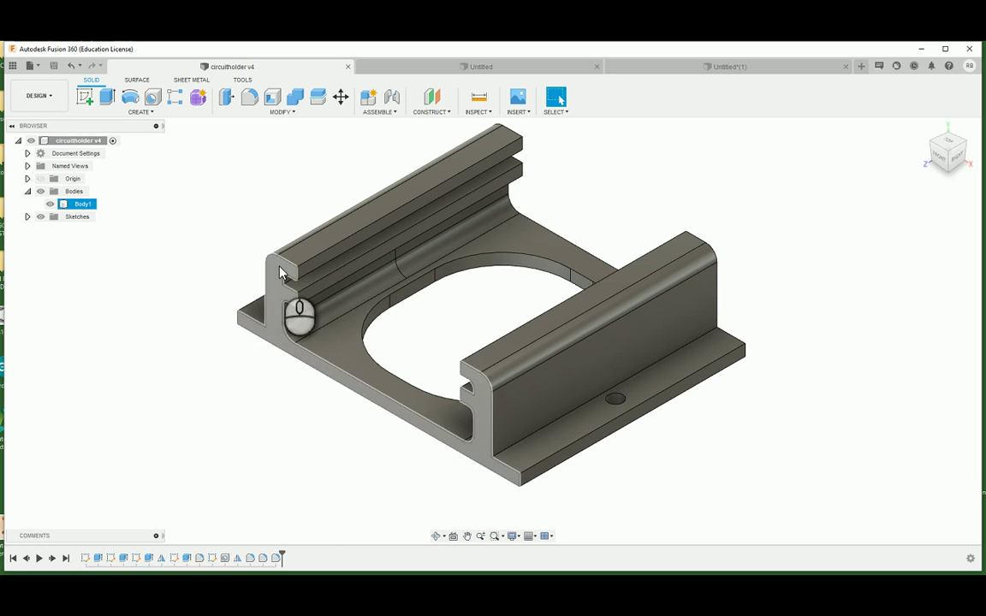
middle_click_drag(484, 325, 507, 329, "shift")
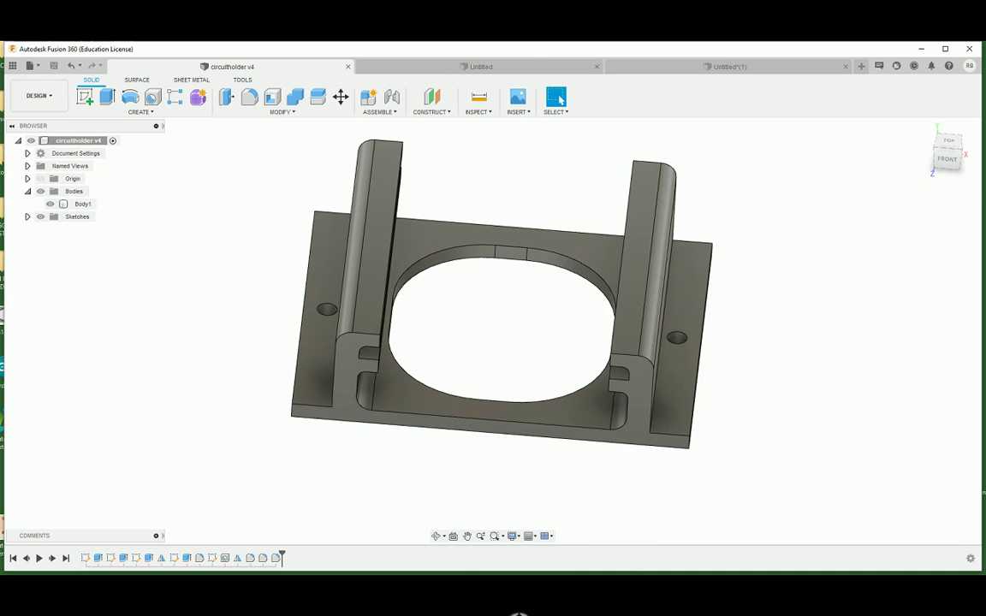
left_click(726, 66)
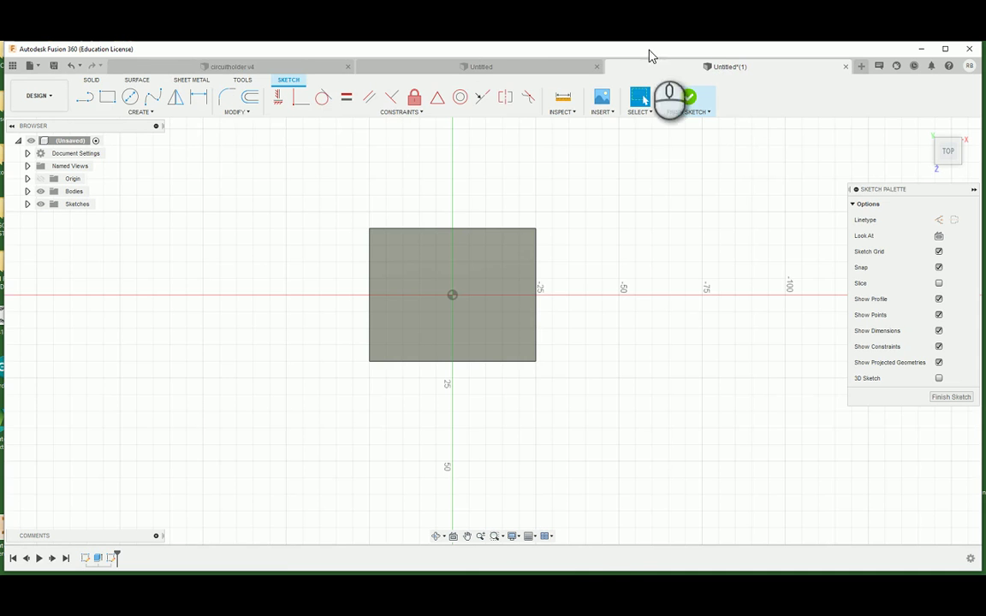
- Sketch a 17 mm line from the origin along the red axis toward the plate's left edge
left_click(85, 98)
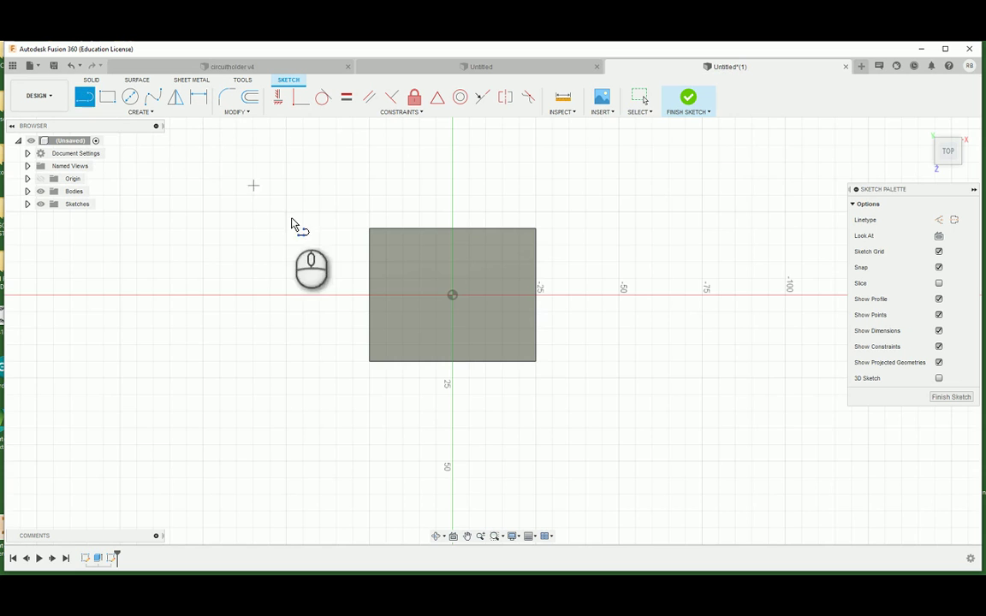
scroll(440, 292, "up", 5)
mouse_move(447, 297)
middle_mouse_down("shift")
mouse_move(464, 309)
mouse_move(459, 281)
middle_mouse_up("shift")
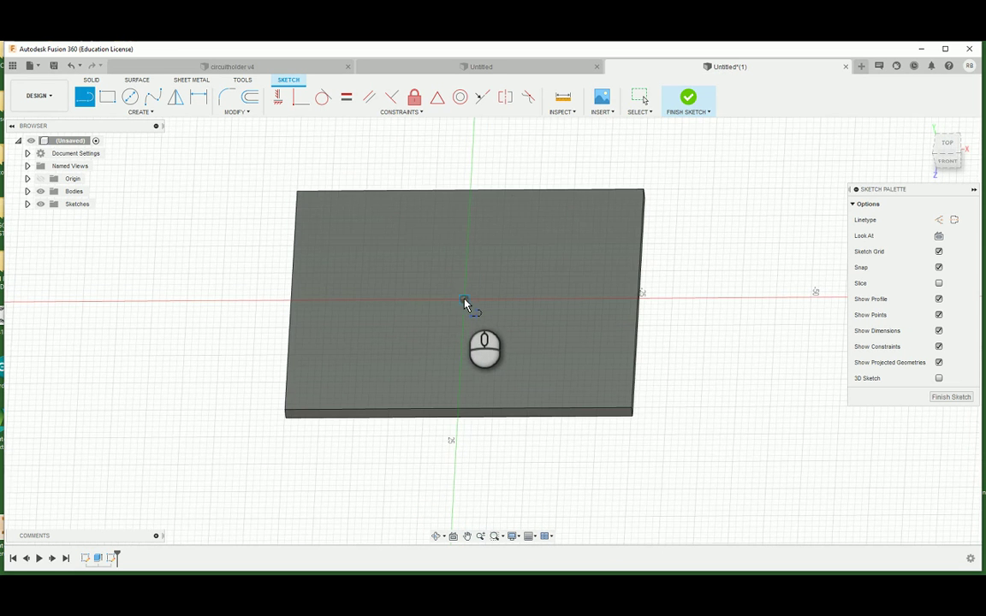
left_click(464, 301)
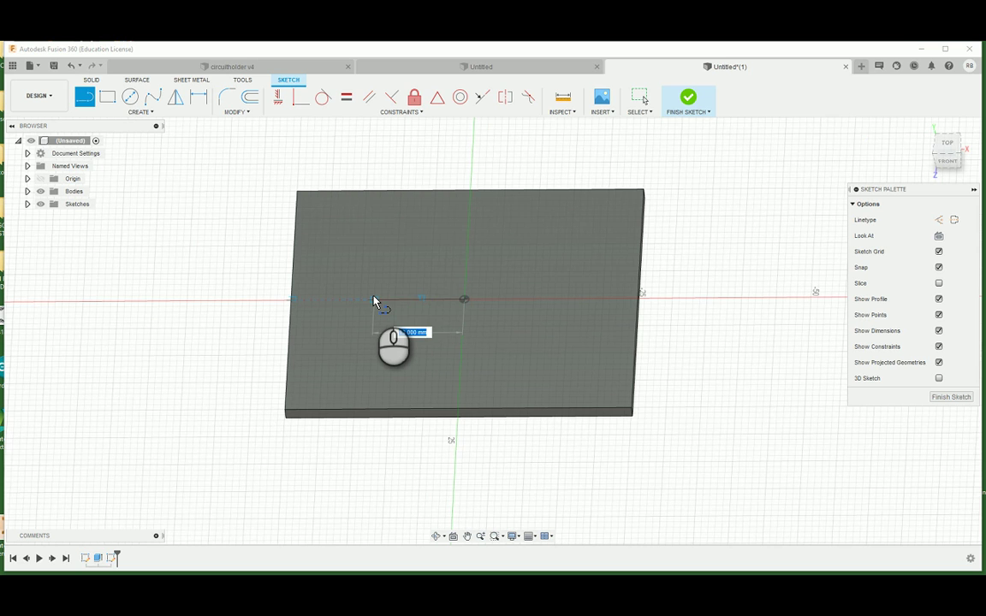
type("17")
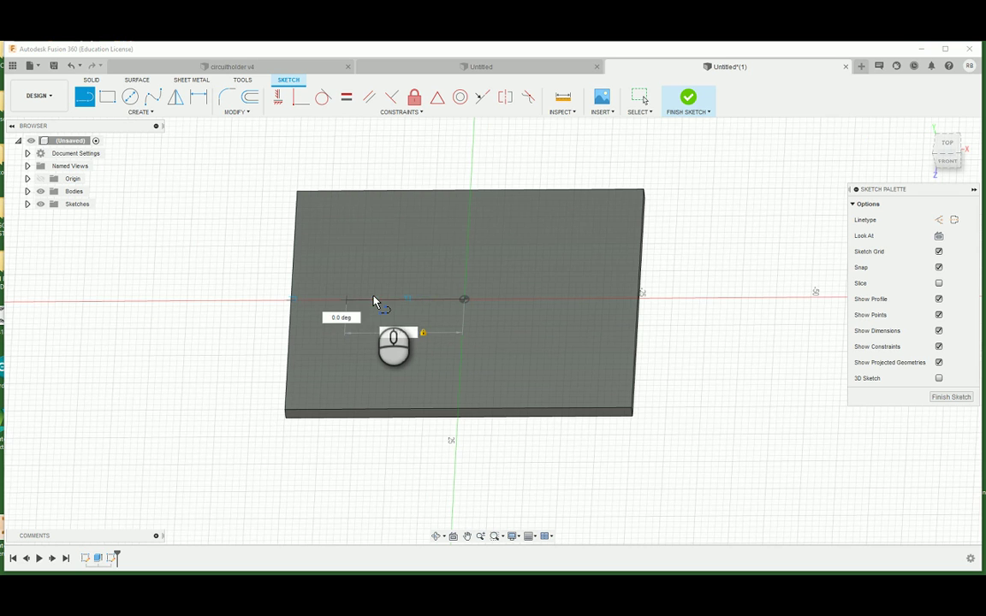
key("Return")
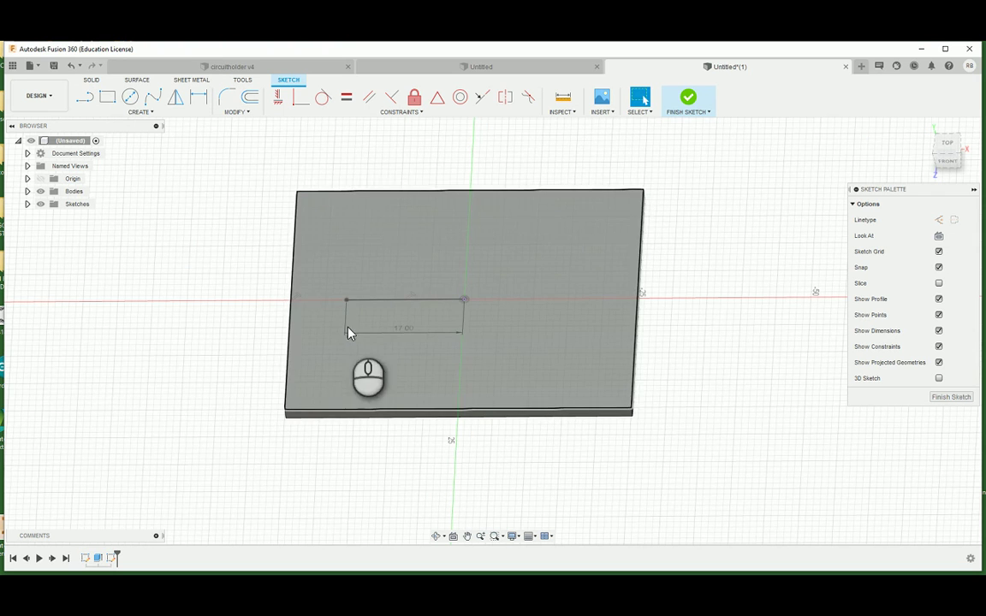
- Sketch a 40 mm by 3 mm rectangle across the plate's full depth, just outside the 17 mm line's outer end, and finish the sketch
left_click(108, 99)
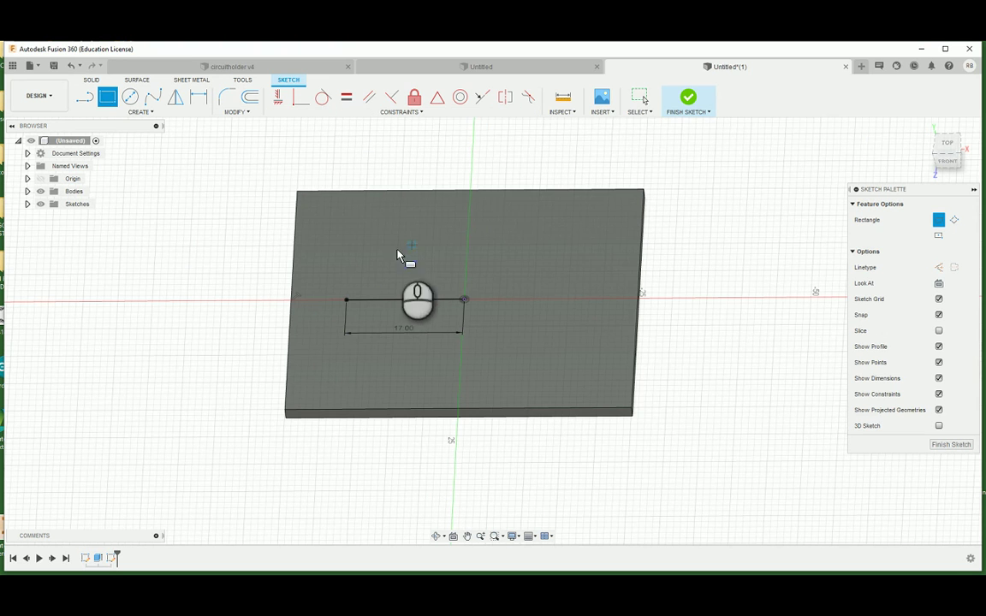
left_click(346, 301)
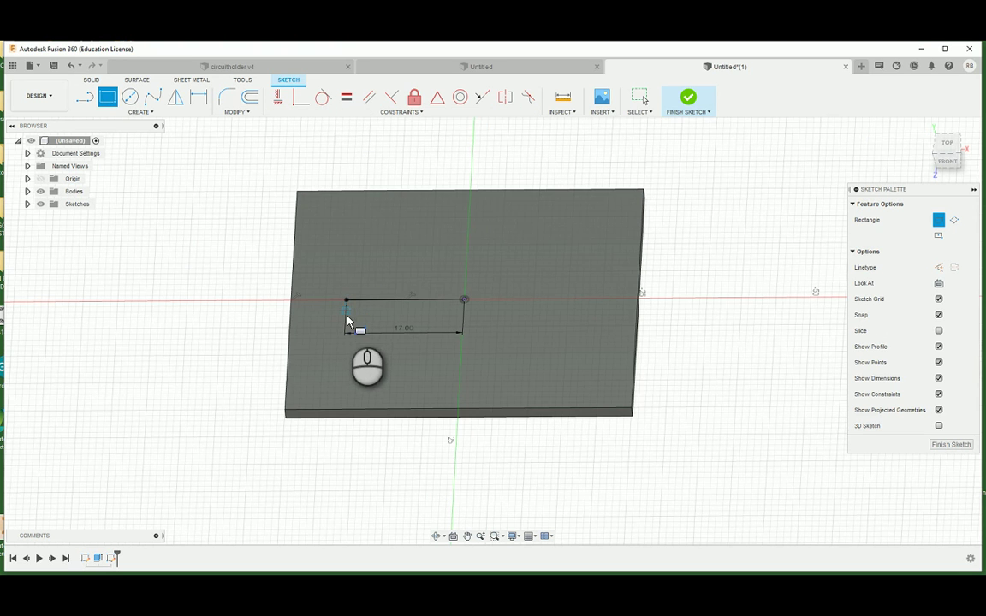
left_click(341, 414)
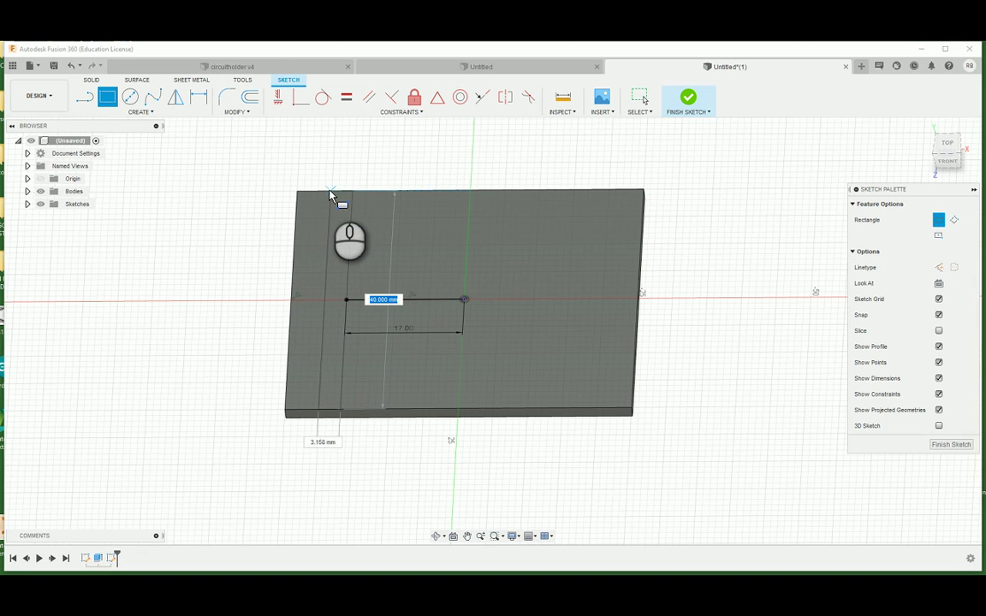
mouse_move(345, 214)
middle_mouse_down("shift")
mouse_move(356, 224)
mouse_move(342, 227)
middle_mouse_up("shift")
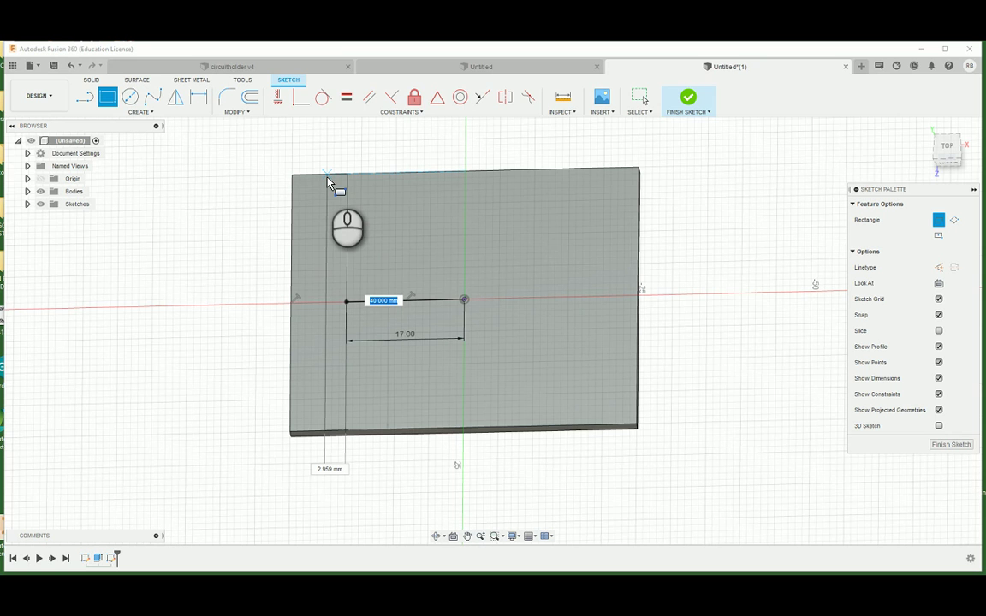
type("40")
key("Tab")
type("3")
key("Return")
key("Escape")
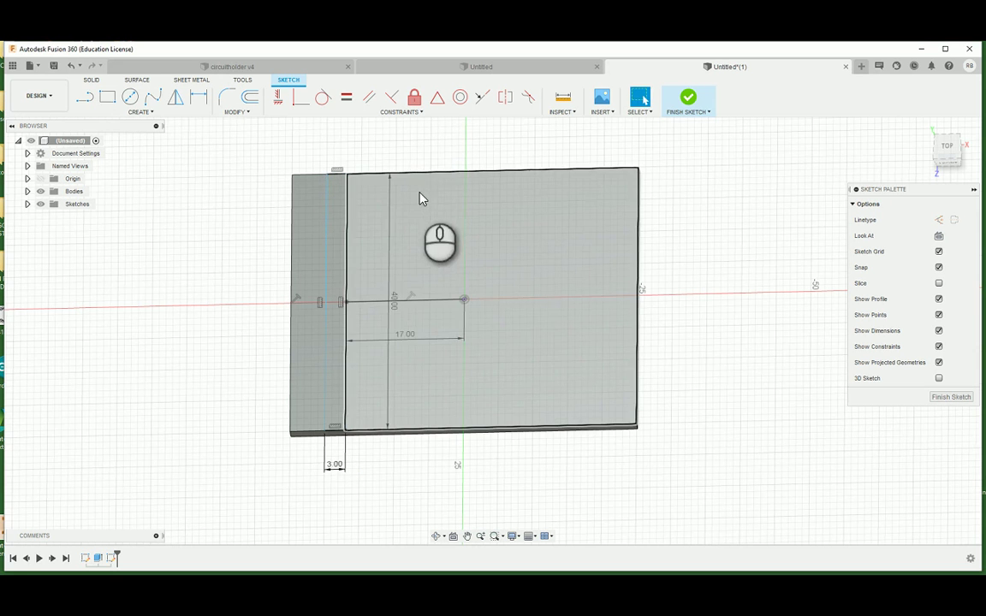
mouse_move(200, 378)
middle_mouse_down("shift")
mouse_move(209, 347)
mouse_move(199, 369)
middle_mouse_up("shift")
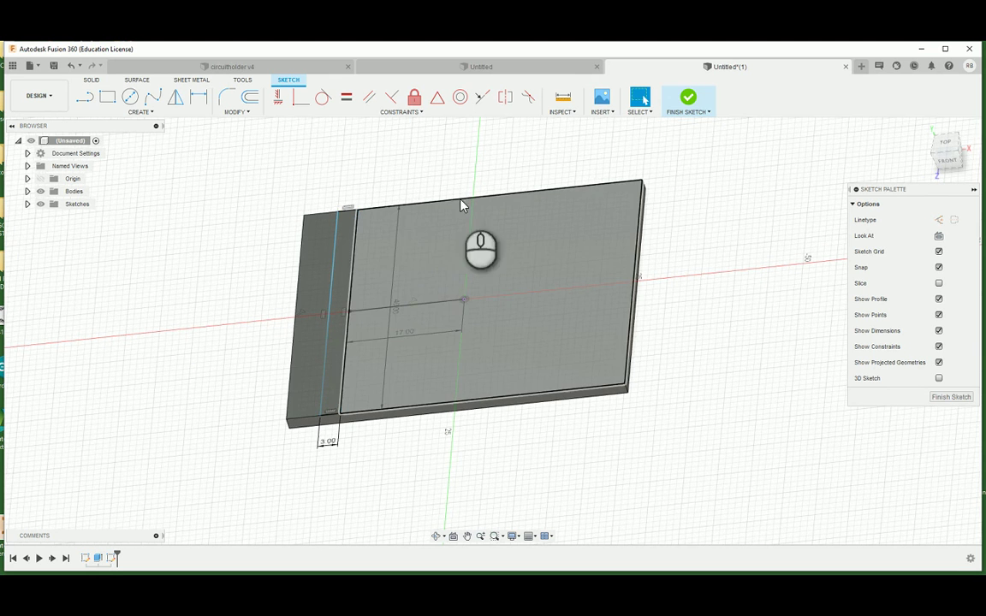
left_click(688, 98)
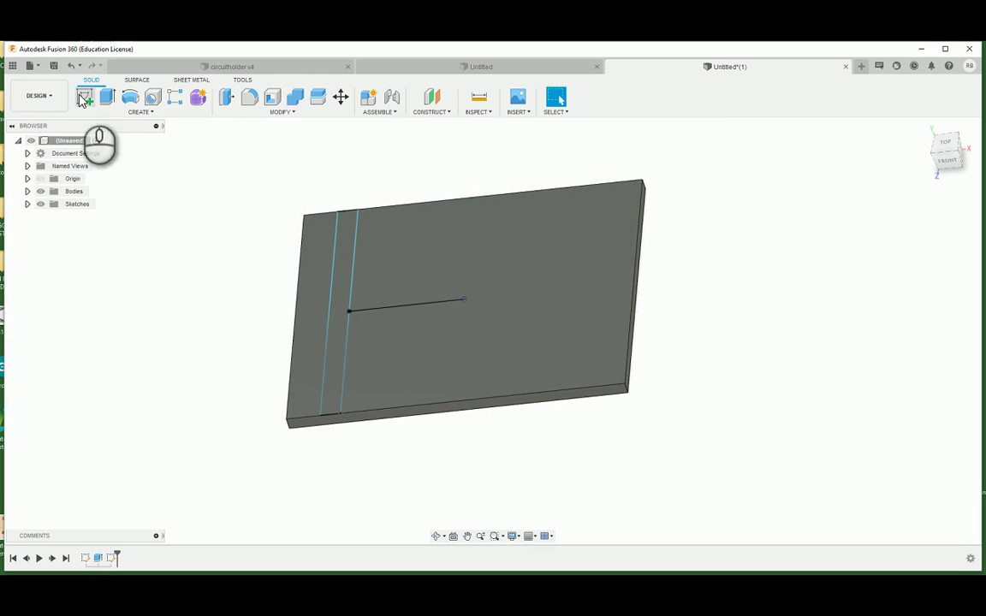
- Extrude the narrow rectangle upward 3 mm, joined to the base plate
left_click(107, 97)
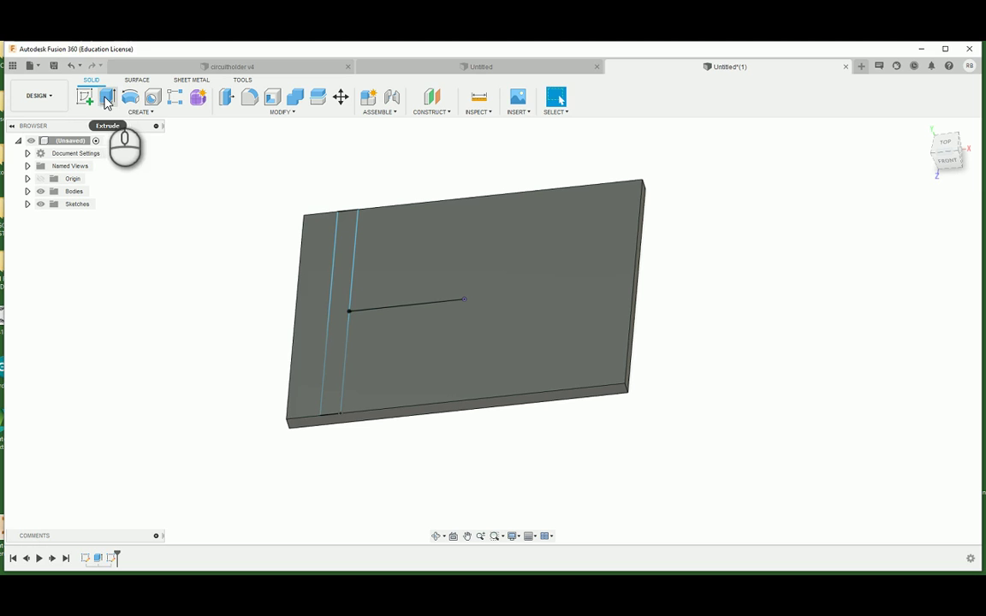
left_click(335, 359)
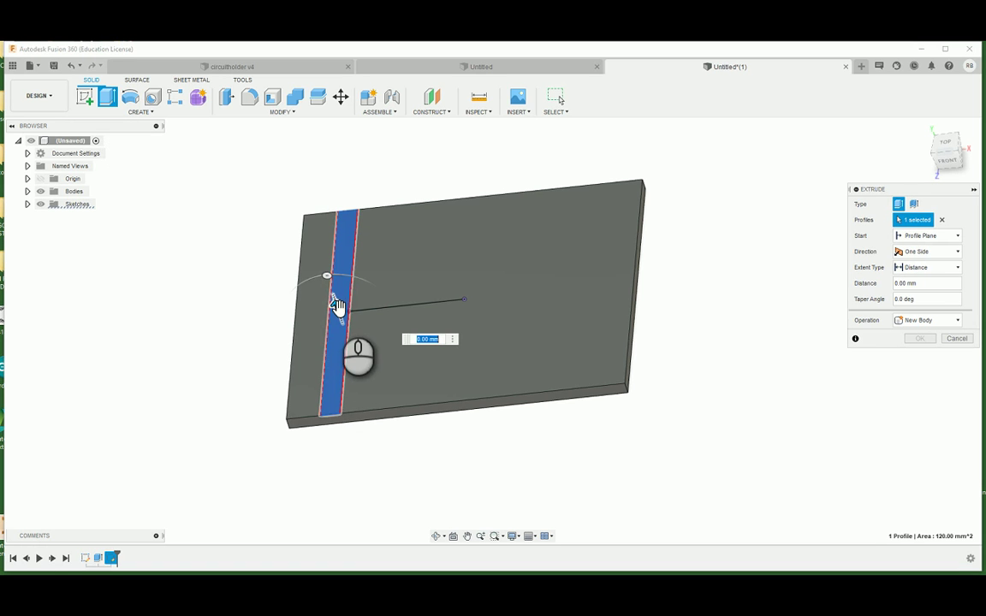
left_click_drag(337, 306, 331, 291)
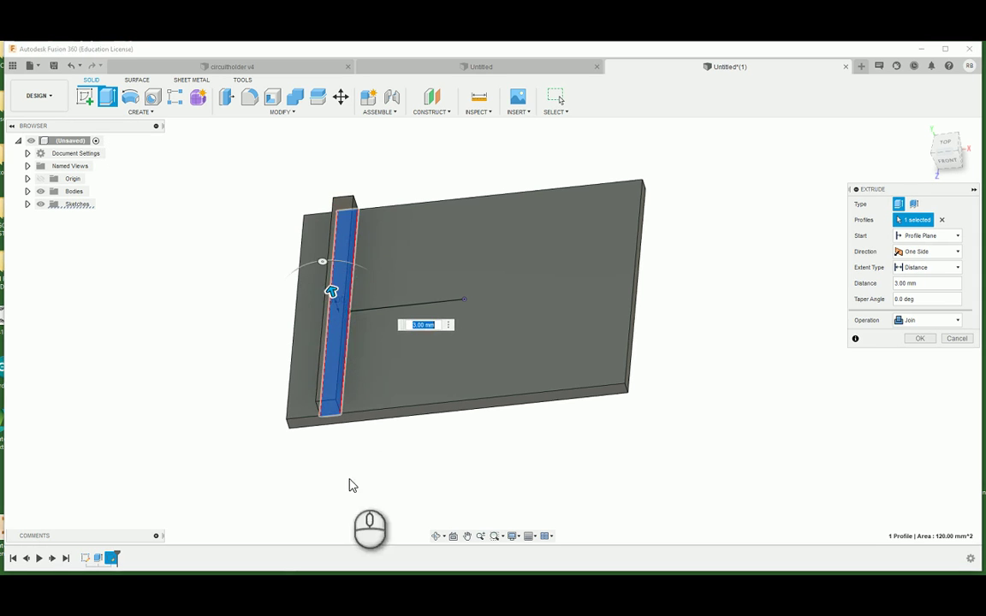
- In the finished circuitholder model, measure the distance from the base's upper face to the top face of the side wall
left_click(271, 68)
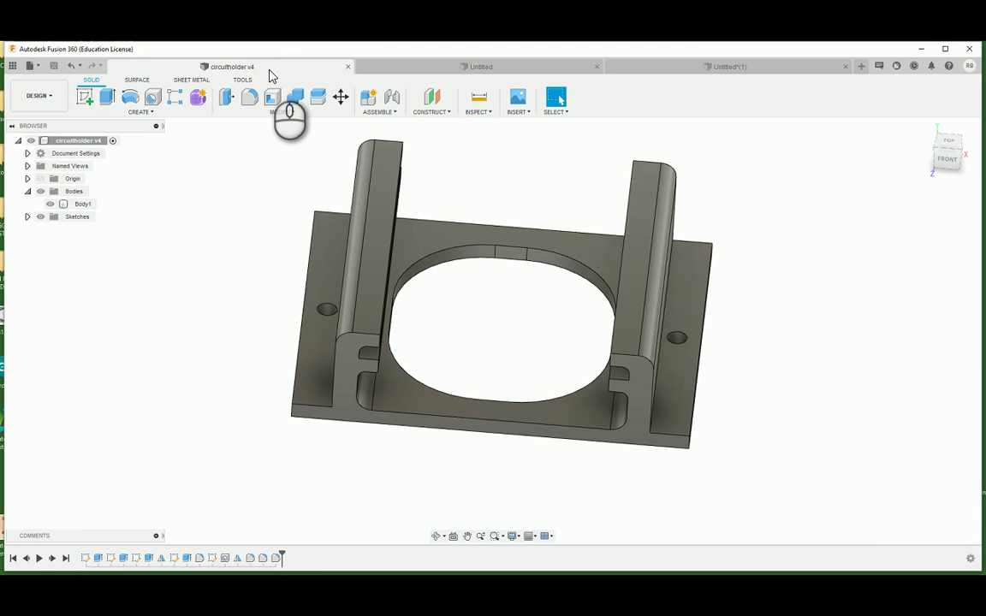
middle_click_drag(425, 330, 402, 202, "shift")
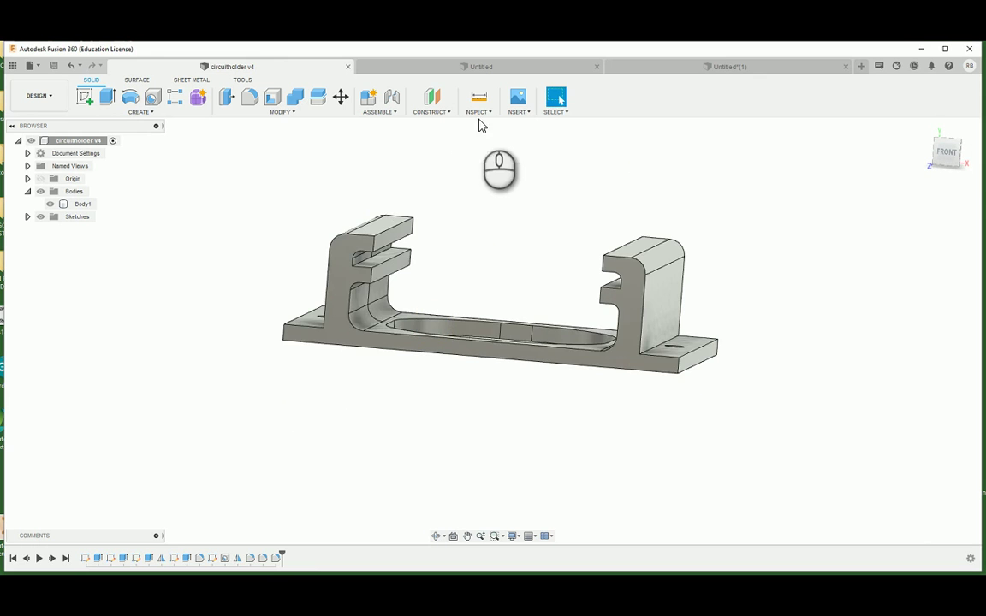
left_click(479, 98)
left_click(382, 326)
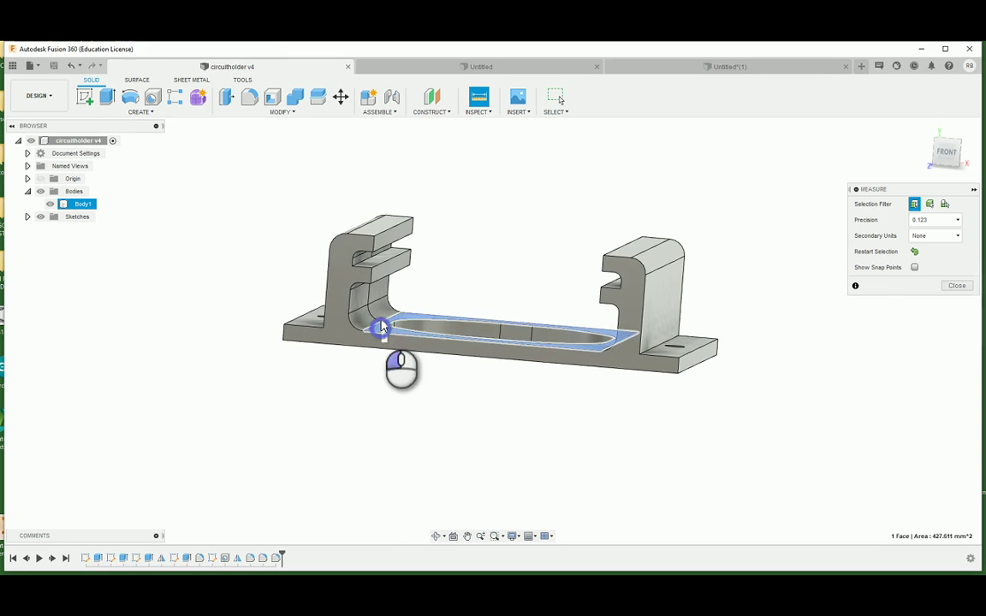
left_click(390, 226)
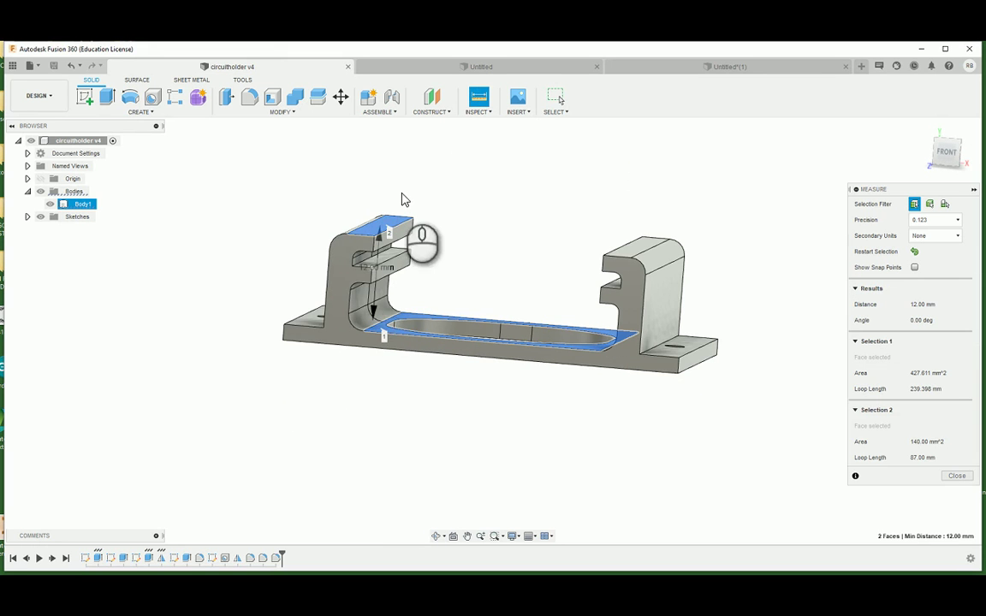
- Return to the new design and edit the wall extrusion to a distance of 12 mm
left_click(724, 67)
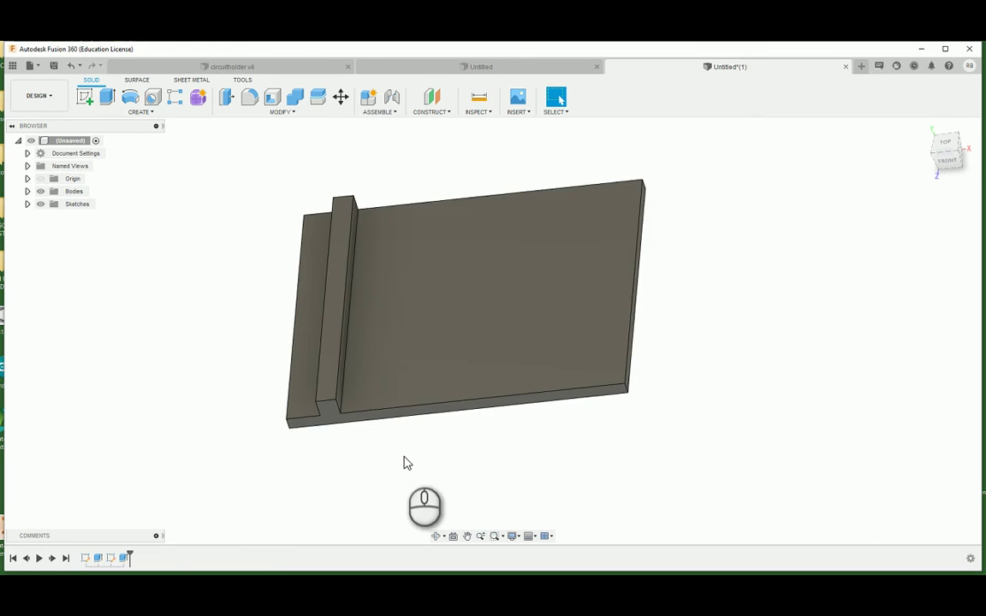
middle_click_drag(406, 463, 398, 449)
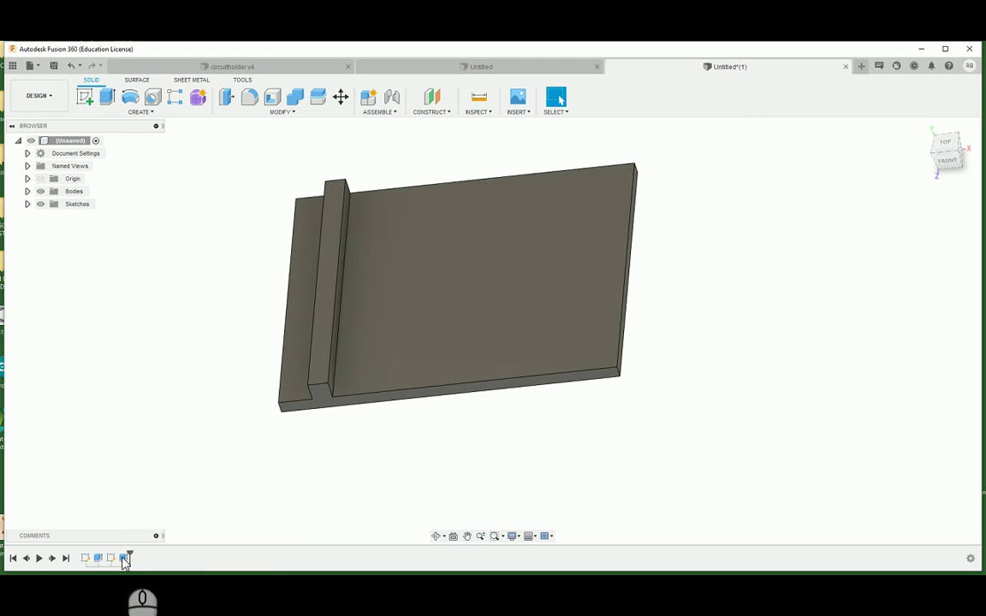
right_click(124, 558)
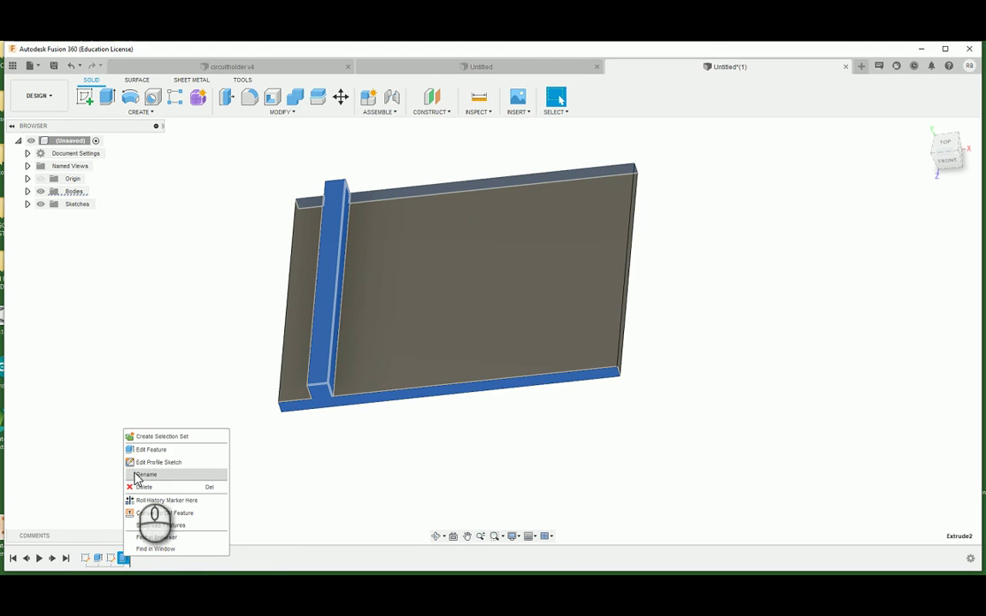
left_click(147, 450)
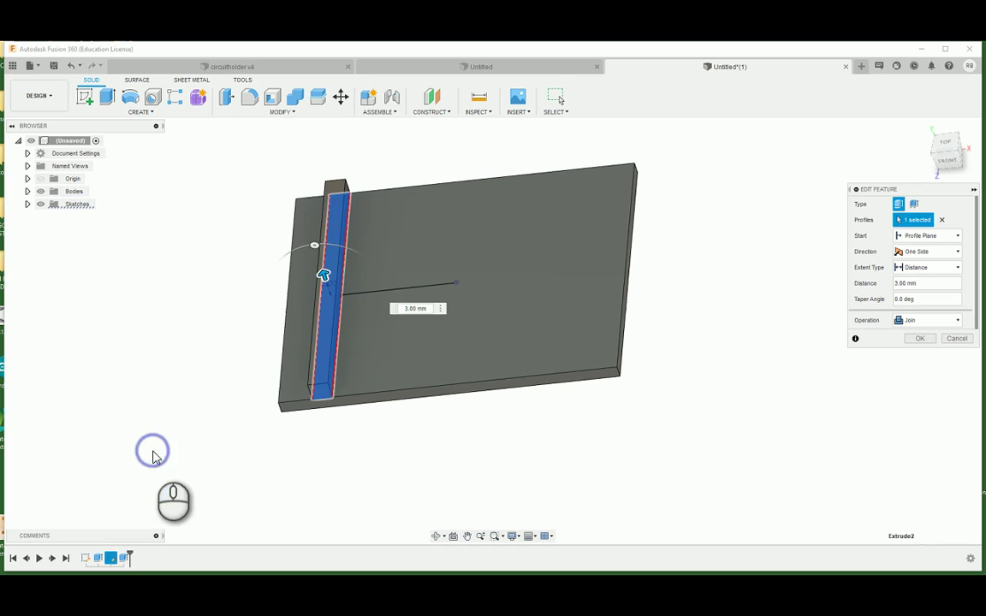
type("1")
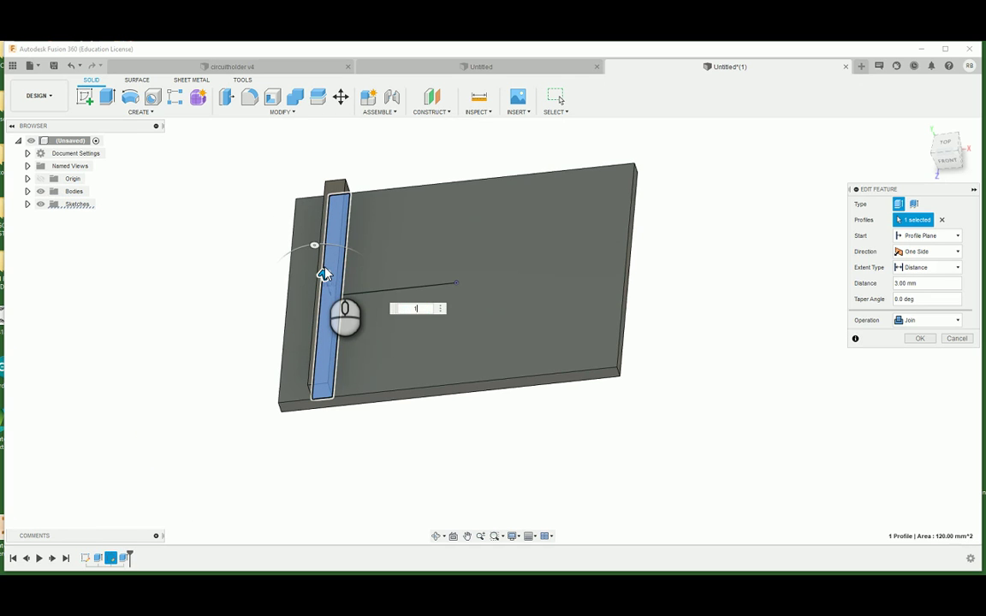
type("2")
key("Return")
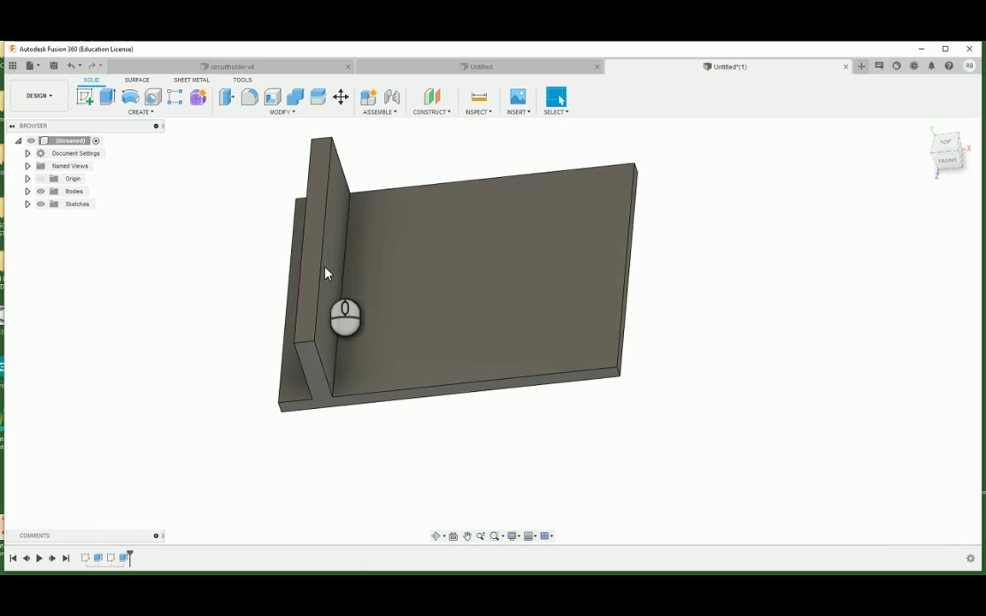
- Compare the new wall with the ledges on the finished circuitholder's side wall, and return to the new design
middle_click_drag(325, 485, 308, 462, "shift")
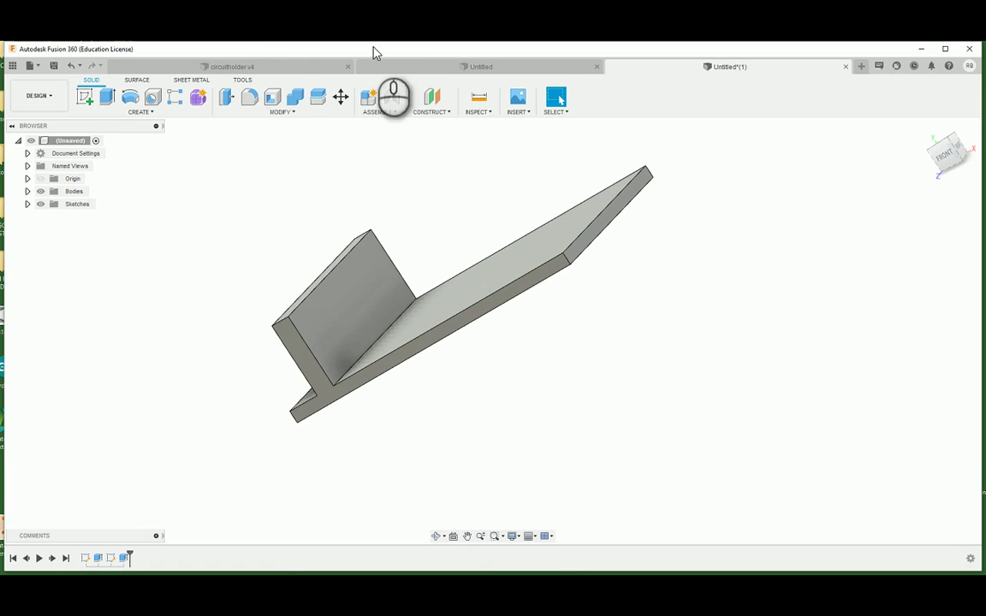
left_click(237, 66)
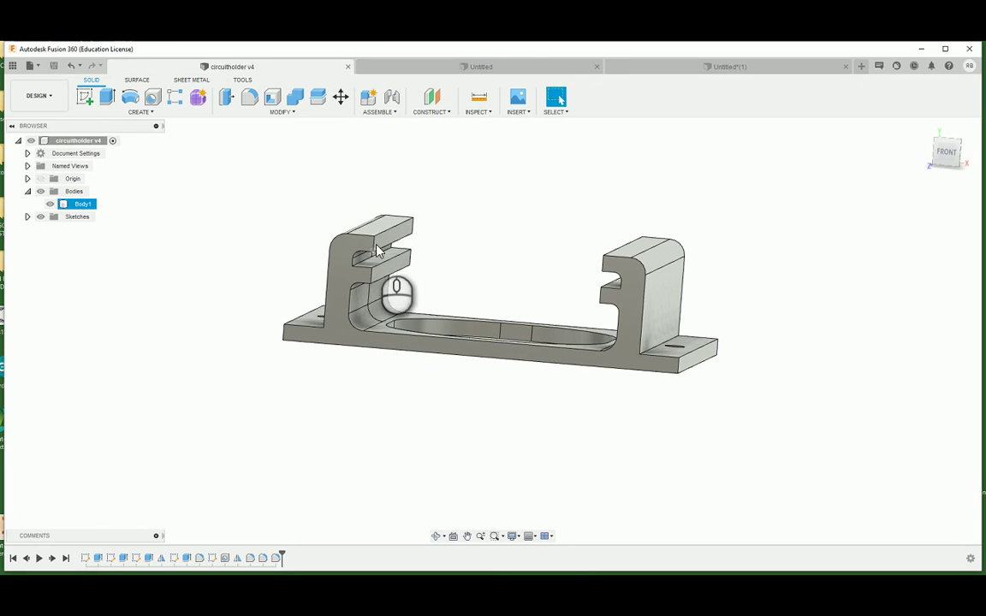
left_click(692, 68)
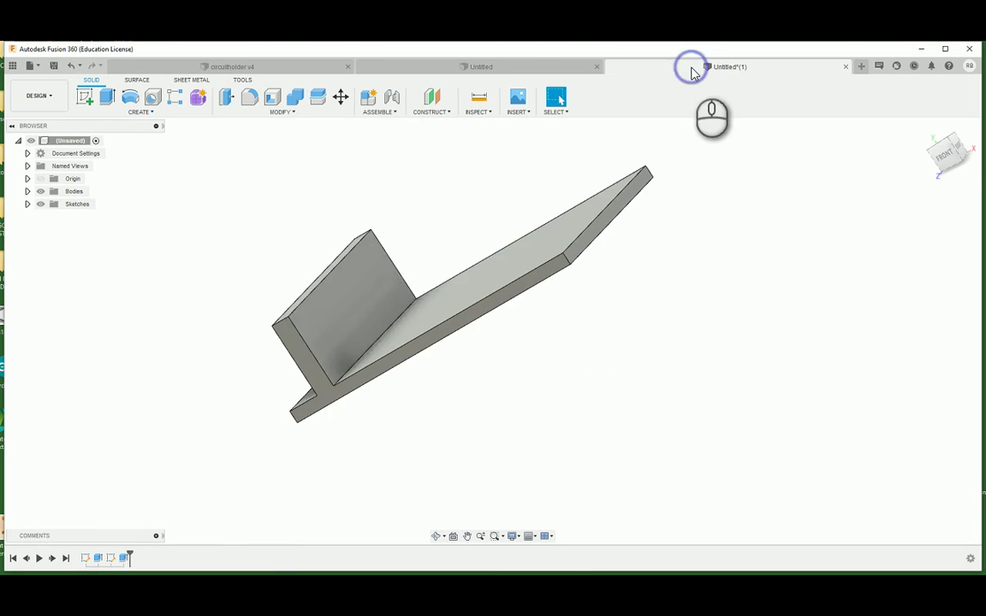
- Sketch a 40 mm by 2 mm rectangle along the top edge of the wall's inner face
left_click(86, 99)
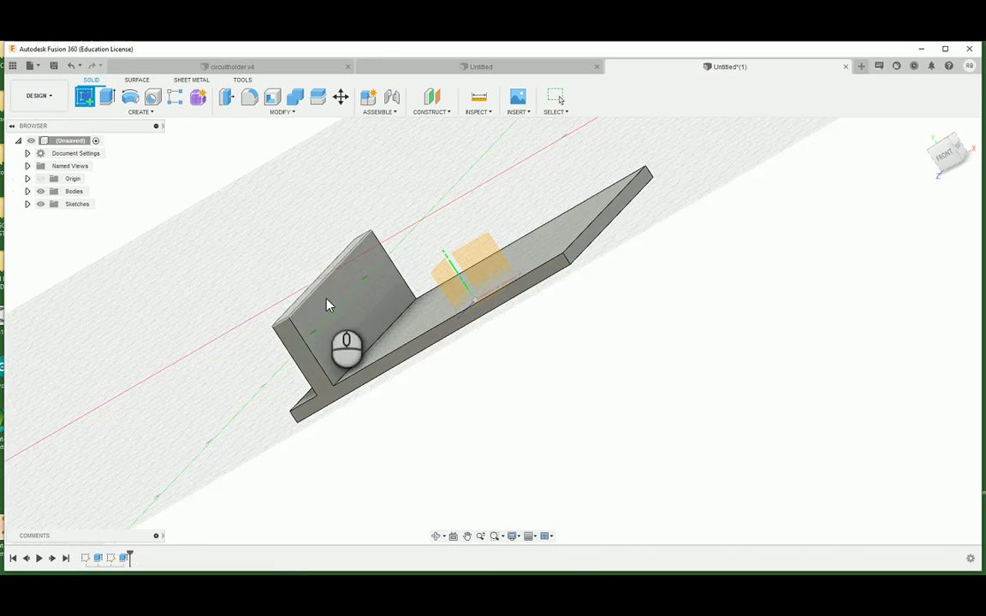
left_click(323, 328)
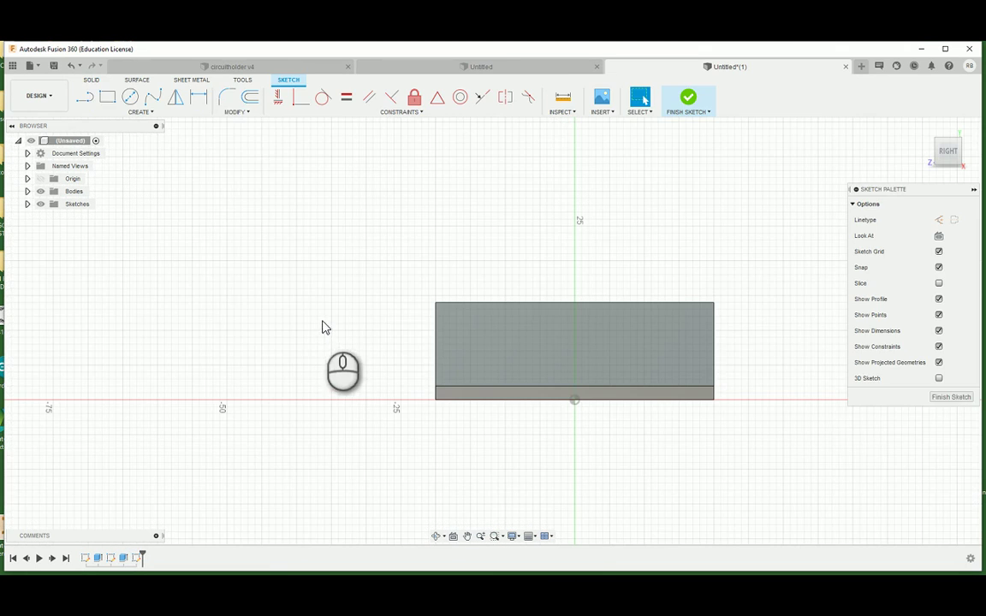
left_click(108, 98)
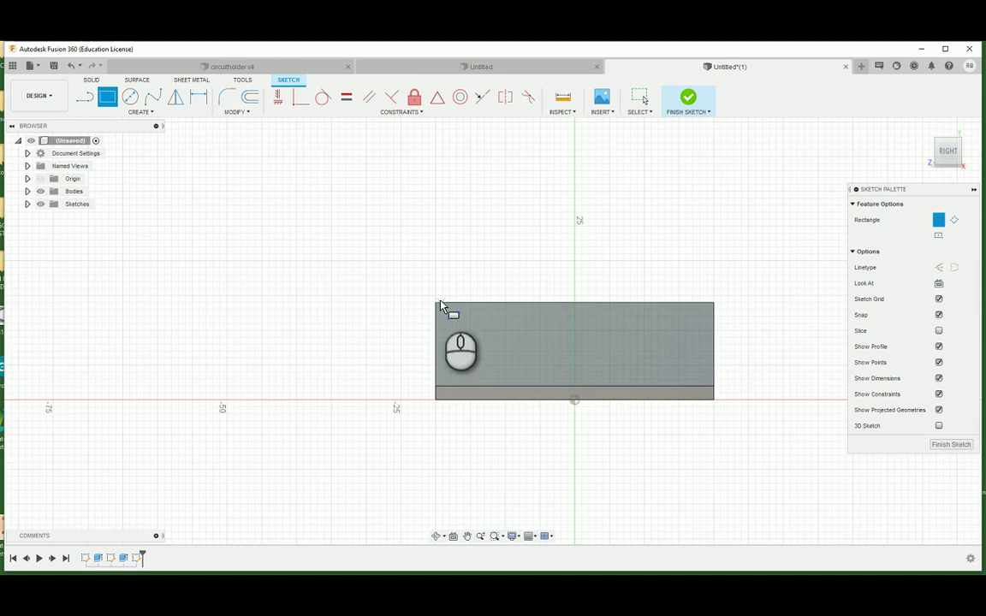
left_click(435, 303)
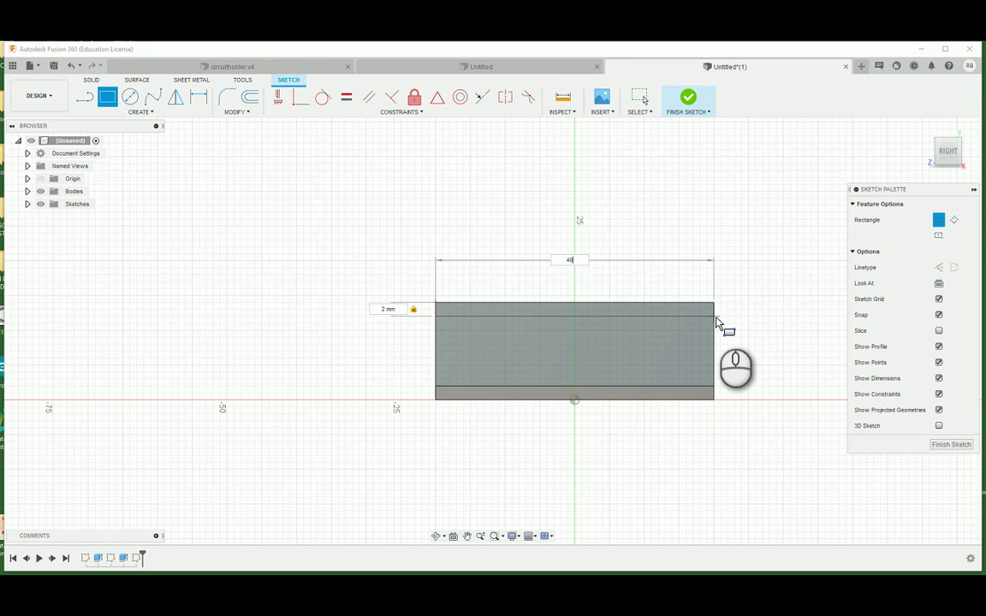
key("Return")
key("Escape")
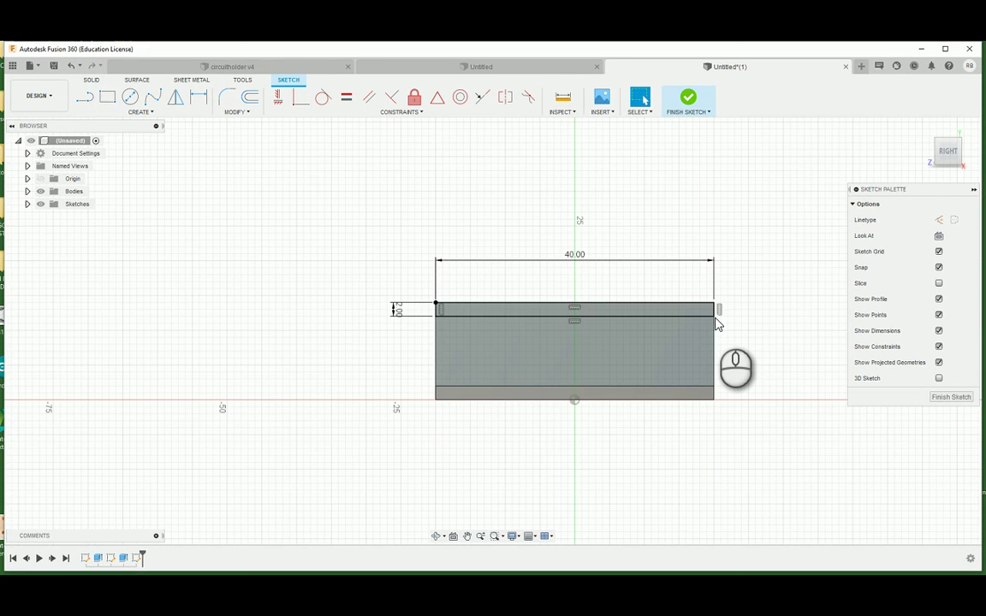
- Draw a vertical line about 2 mm long down the wall's end edge from the rectangle's lower corner
left_click(107, 101)
scroll(449, 350, "up", 5)
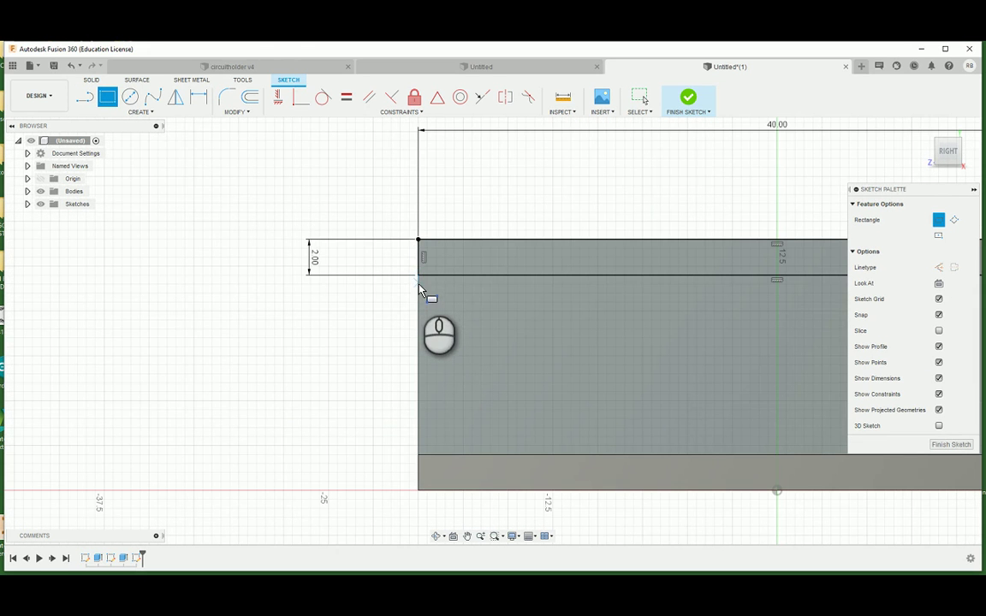
scroll(419, 291, "up", 2)
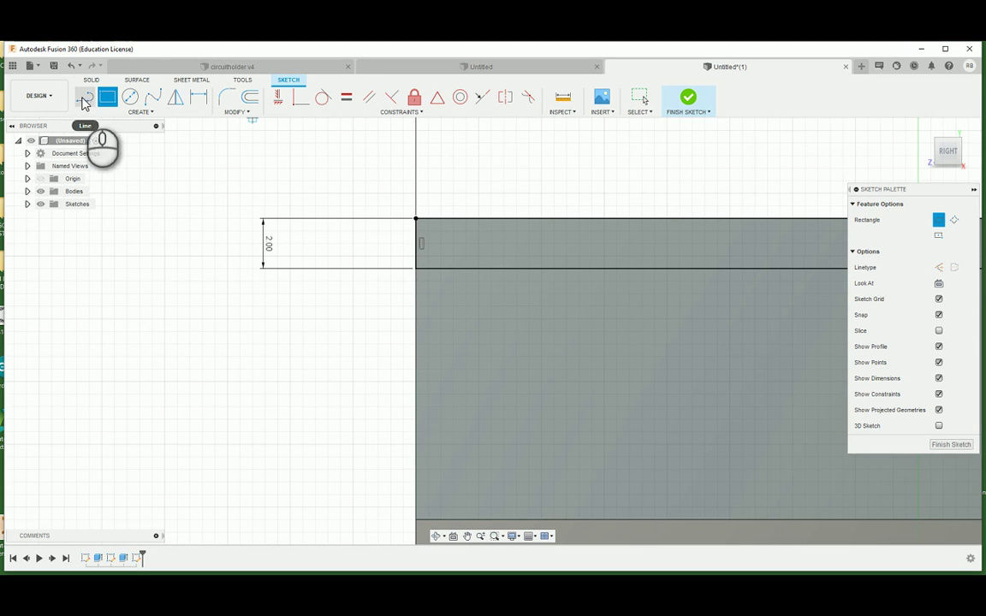
left_click(84, 100)
left_click(416, 269)
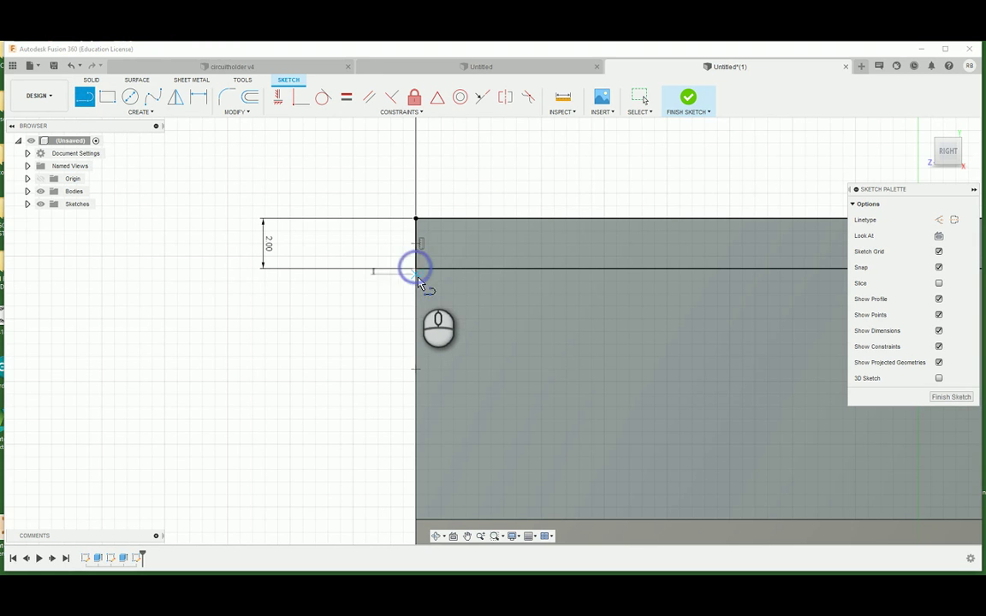
double_click(416, 318)
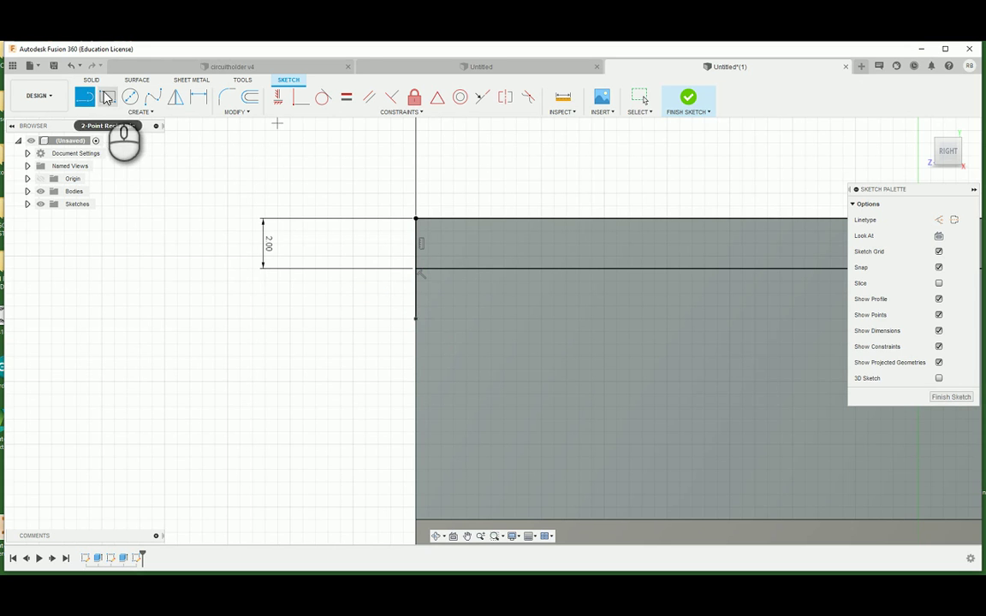
- Draw a second 40 mm by 2 mm rectangle across the wall from the spacing line's lower end, and finish the sketch
left_click(107, 98)
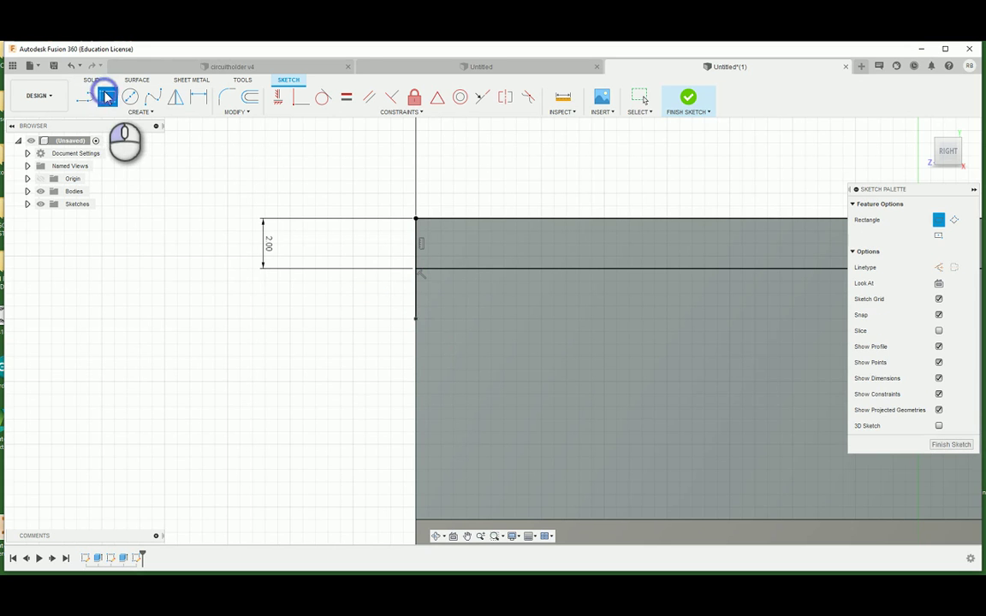
left_click(414, 323)
scroll(396, 332, "down", 5)
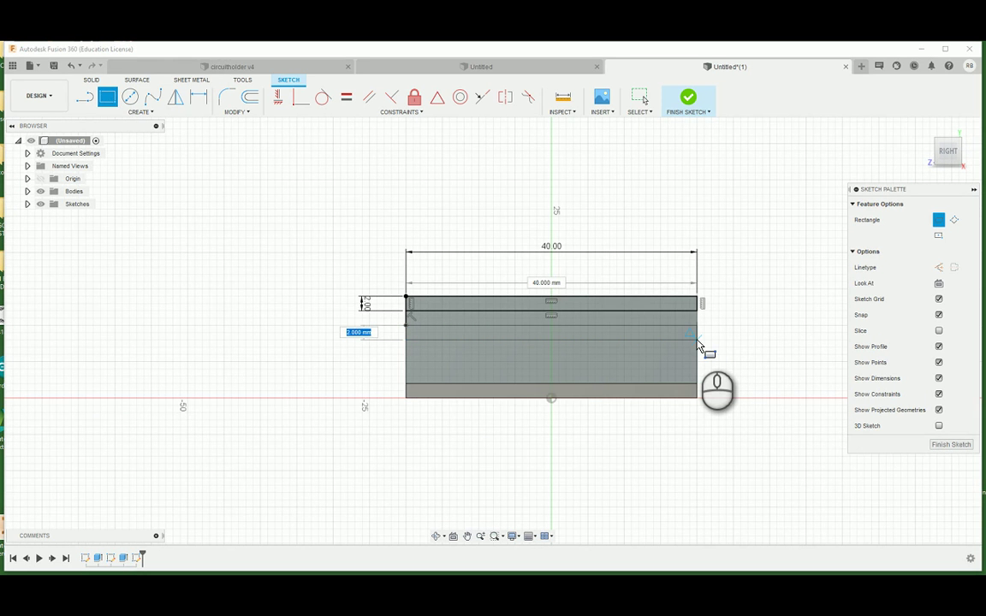
left_click(698, 340)
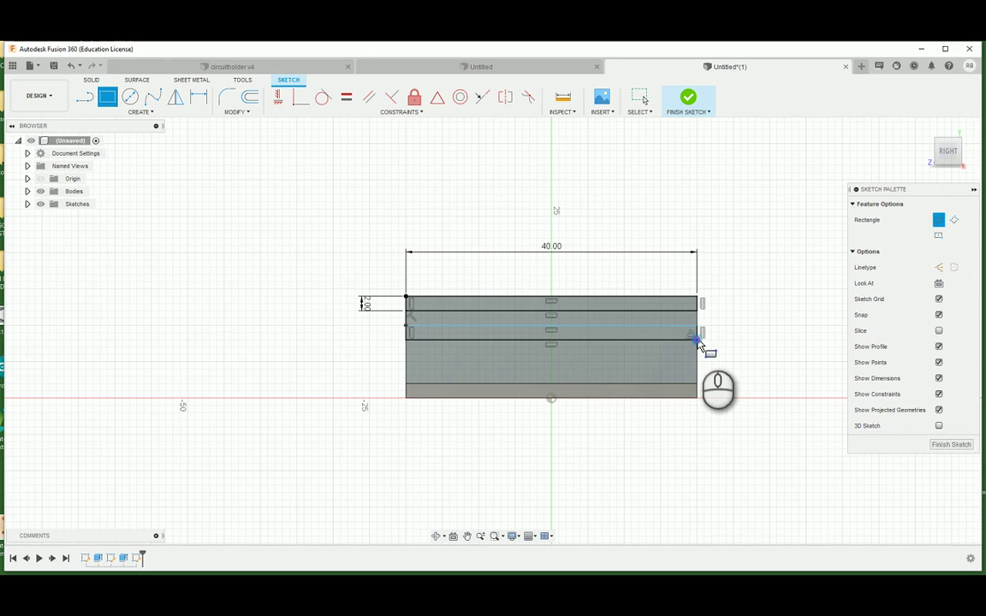
left_click(688, 104)
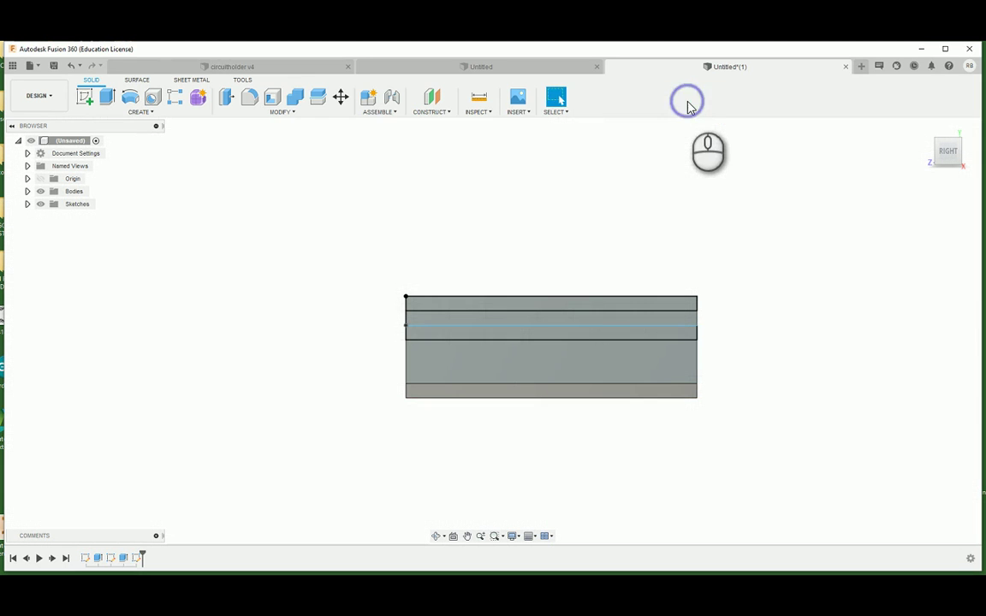
- Extrude both rectangles 2.5 mm out from the wall's inner face, joined to the body, as two ledges
mouse_move(566, 229)
middle_mouse_down("shift")
mouse_move(505, 249)
mouse_move(543, 257)
mouse_move(534, 255)
middle_mouse_up("shift")
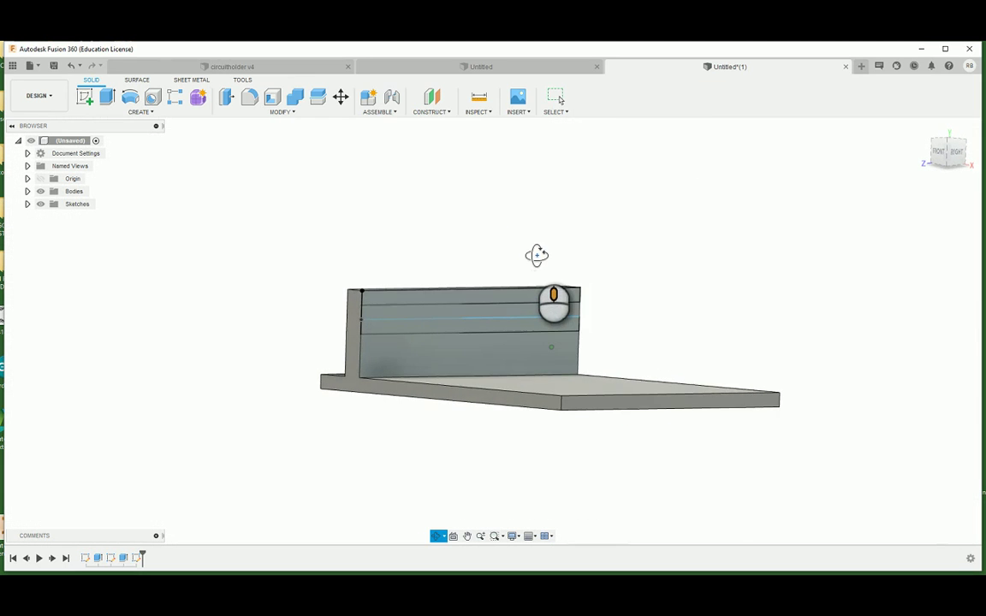
left_click(107, 96)
left_click(417, 306)
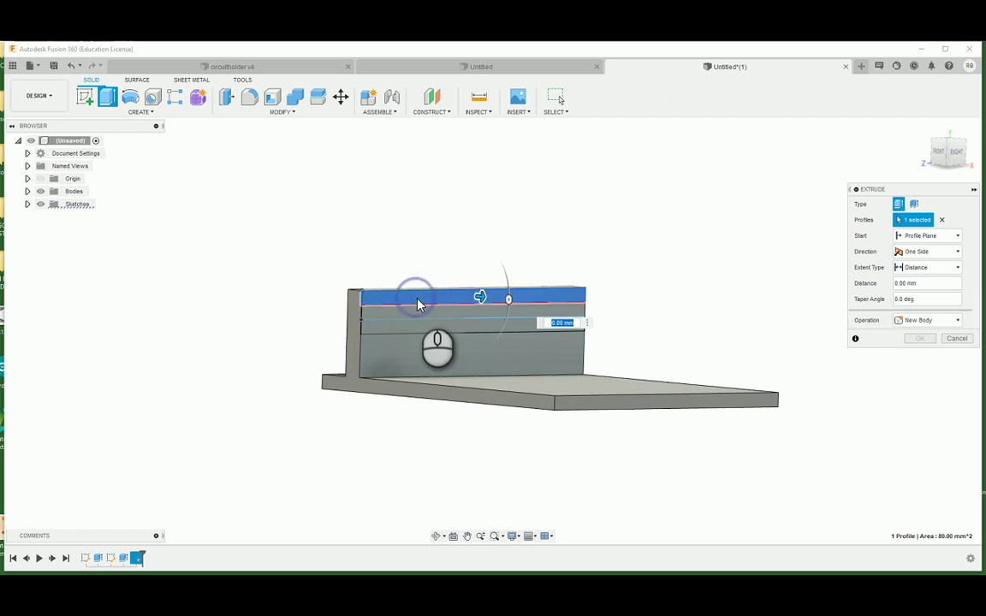
left_click(423, 331)
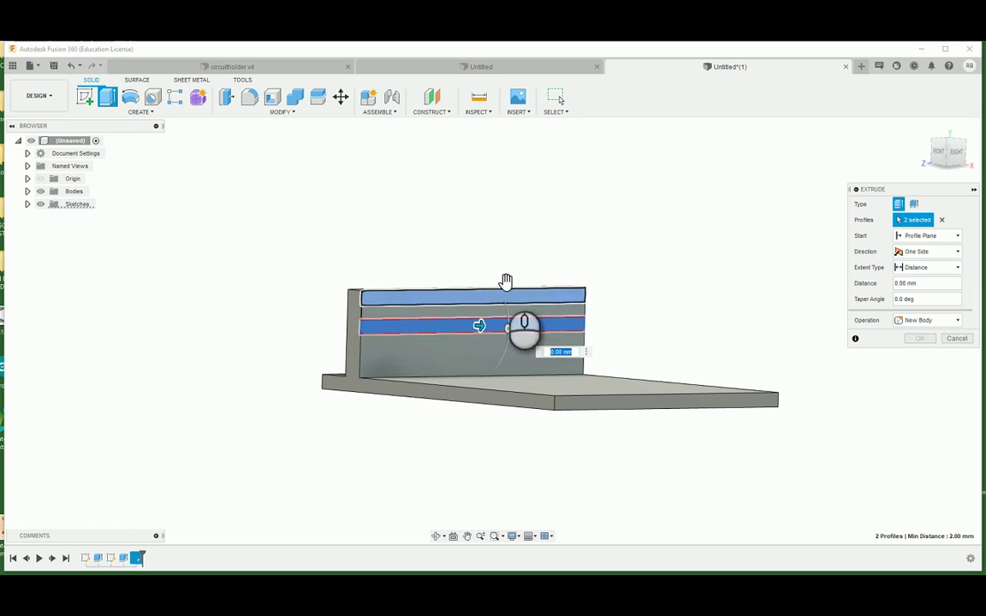
type("2")
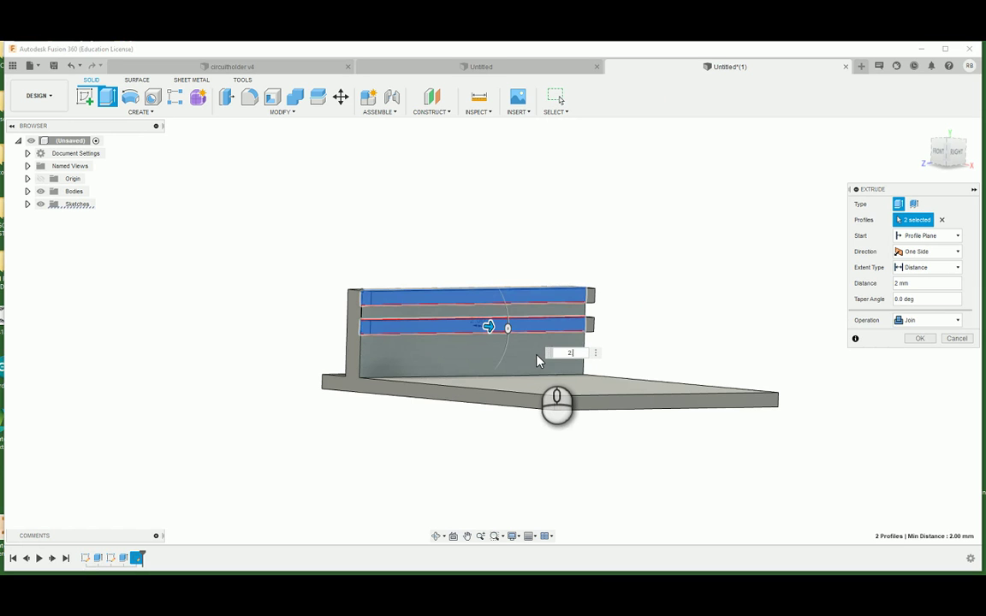
type(".5")
key("Return")
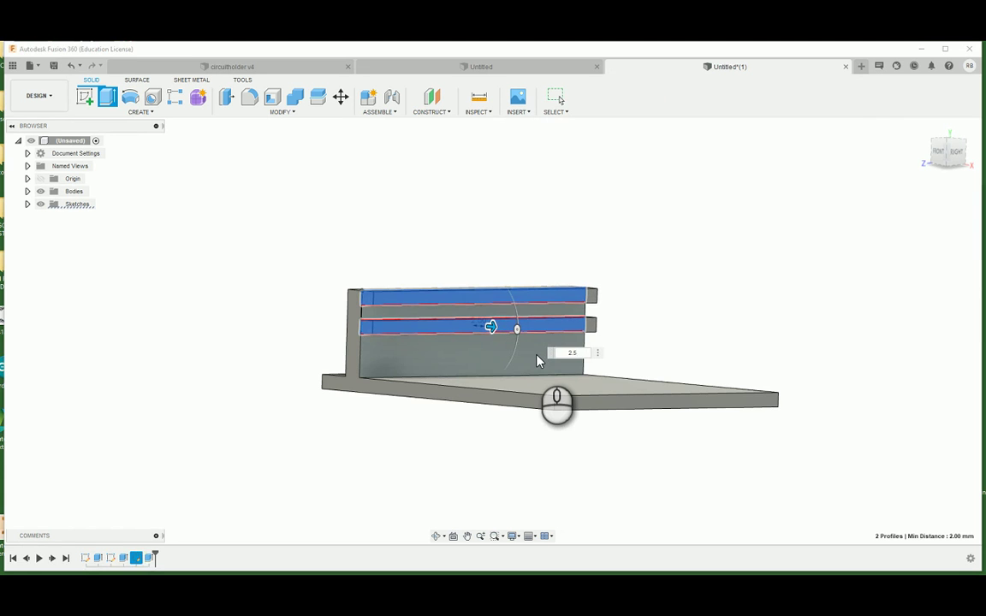
- Fillet the inner edge where the wall meets the base and the wall's outer top edge with a 2 mm radius
mouse_move(411, 179)
middle_mouse_down("shift")
mouse_move(465, 183)
mouse_move(408, 176)
mouse_move(458, 188)
mouse_move(454, 210)
mouse_move(409, 189)
middle_mouse_up("shift")
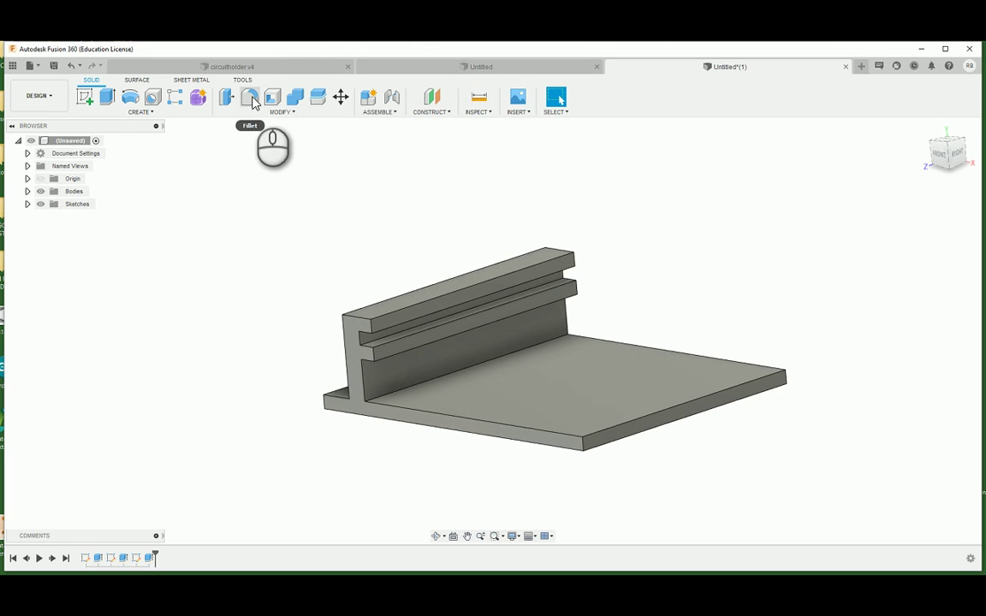
left_click(249, 99)
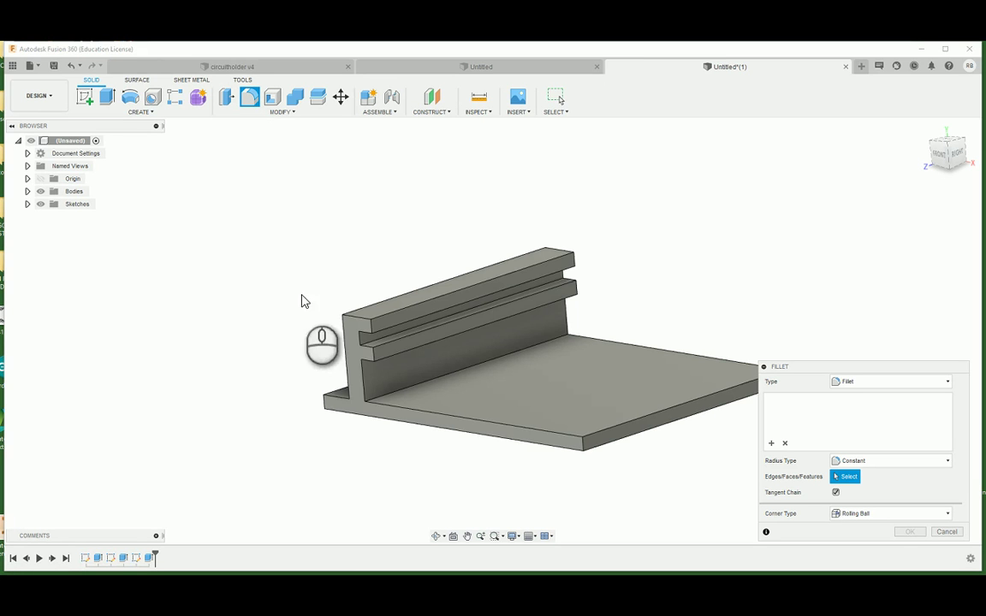
left_click(410, 390)
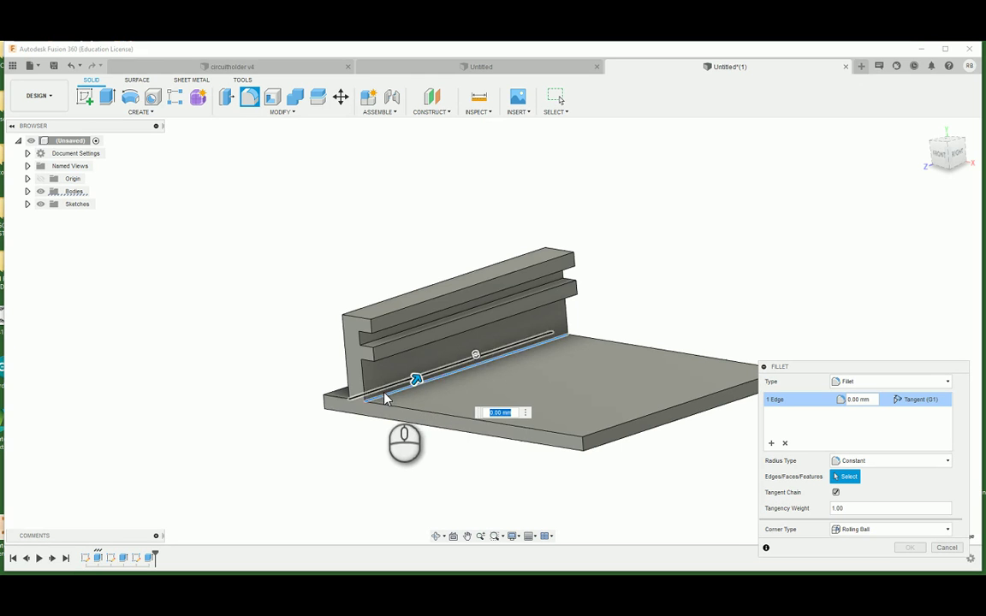
left_click(388, 305)
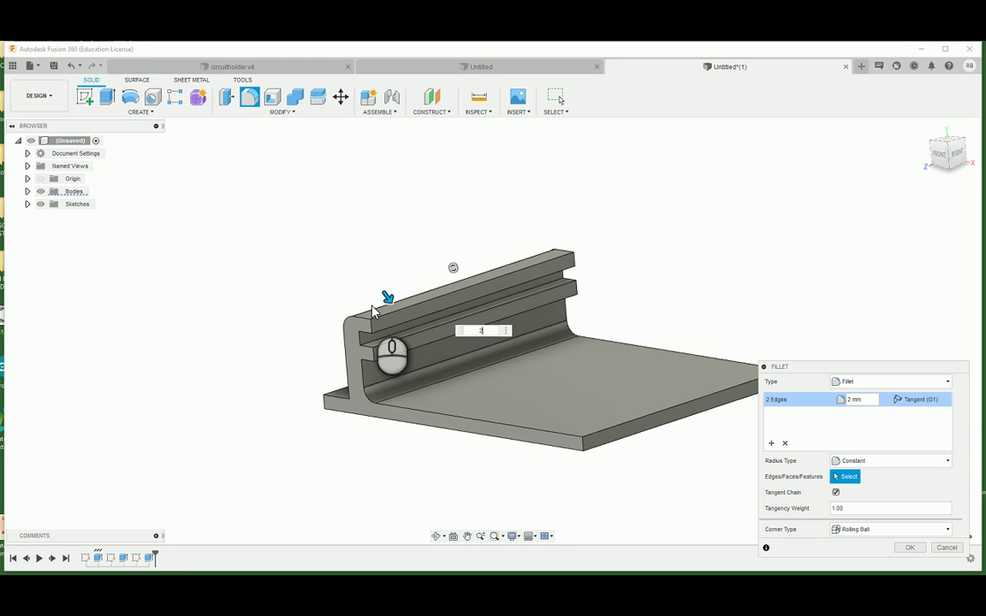
key("Return")
- Fillet the two inner edges where the undersides of the ledges meet the wall with a 1 mm radius
middle_click_drag(356, 416, 377, 420, "shift")
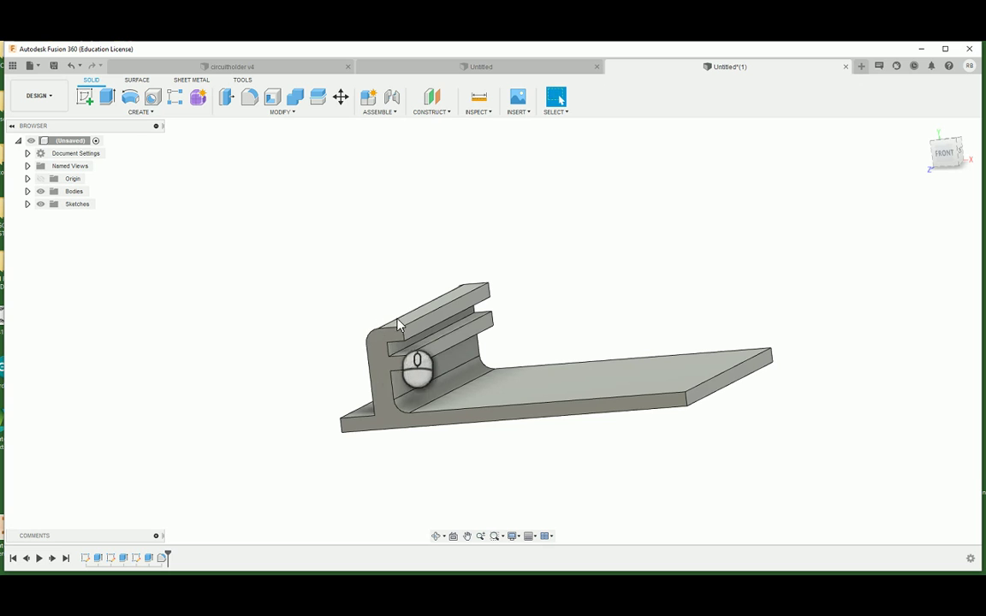
left_click(250, 99)
middle_click_drag(425, 347, 416, 363, "shift")
left_click(415, 359)
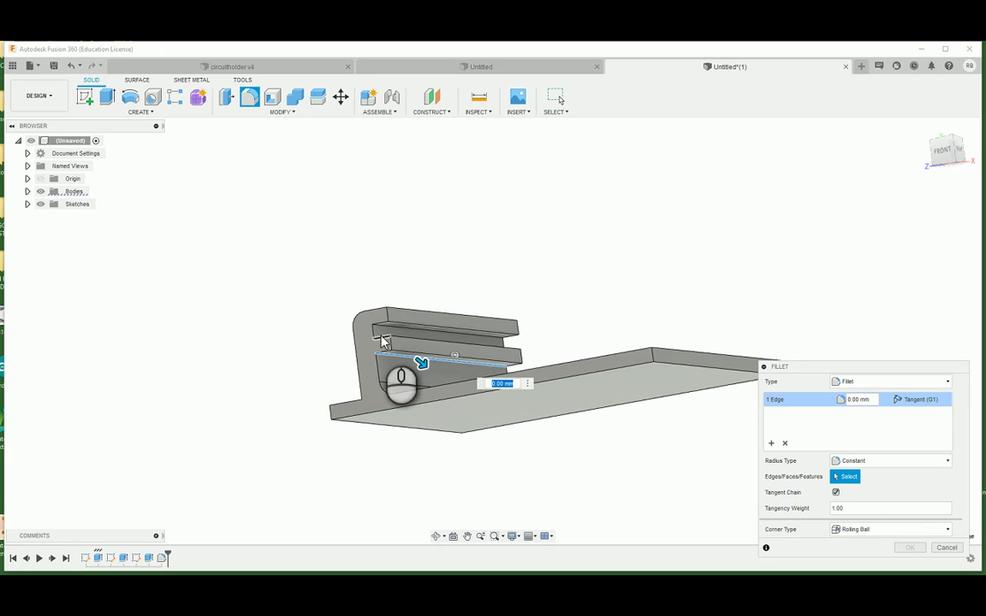
left_click(389, 330)
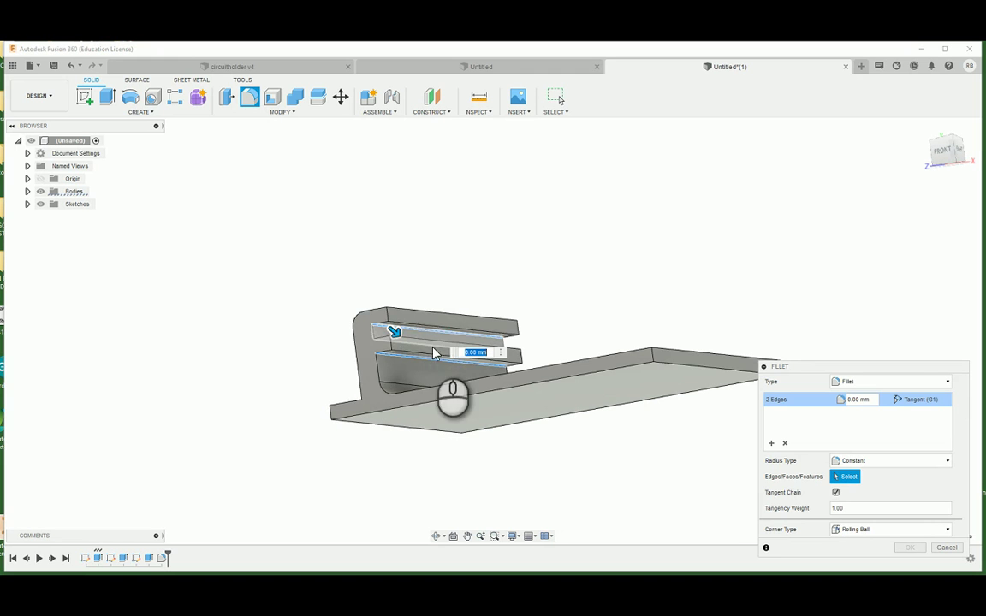
type("1")
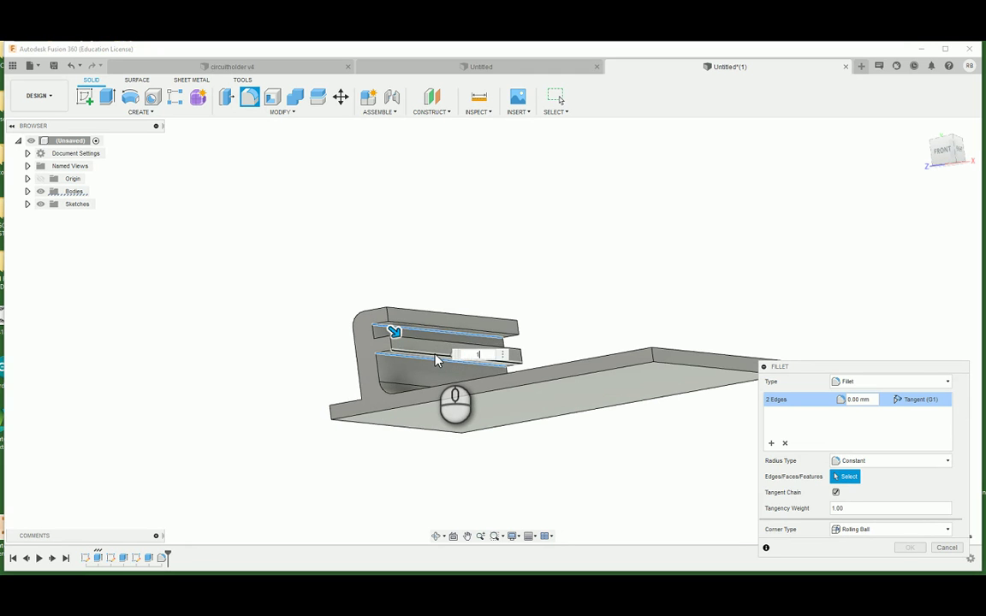
key("Return")
- Compare the new wall with both side walls of the finished circuitholder model, and return to the new design
middle_click_drag(433, 335, 517, 262, "shift")
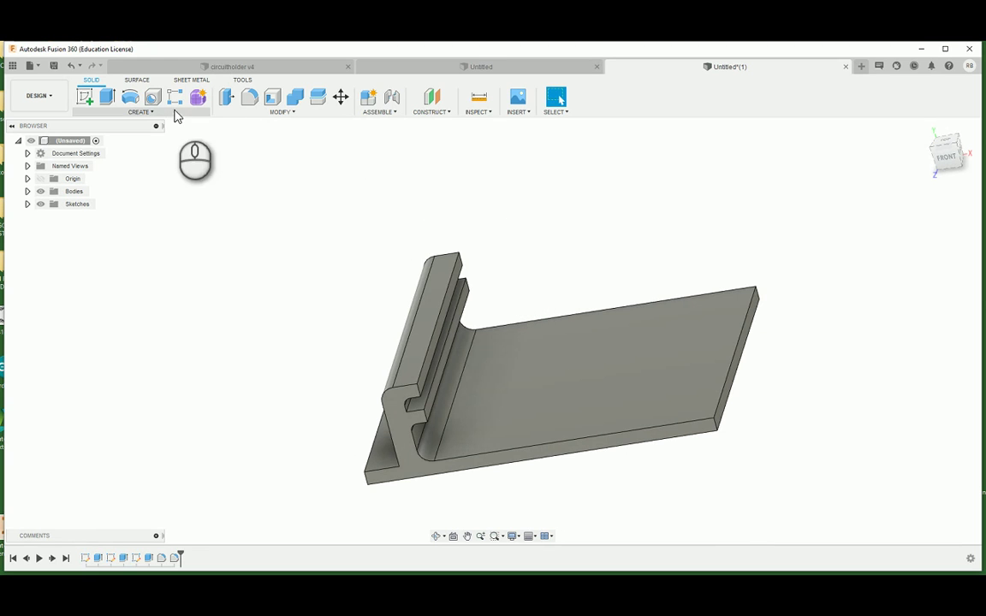
middle_click_drag(466, 255, 500, 286, "shift")
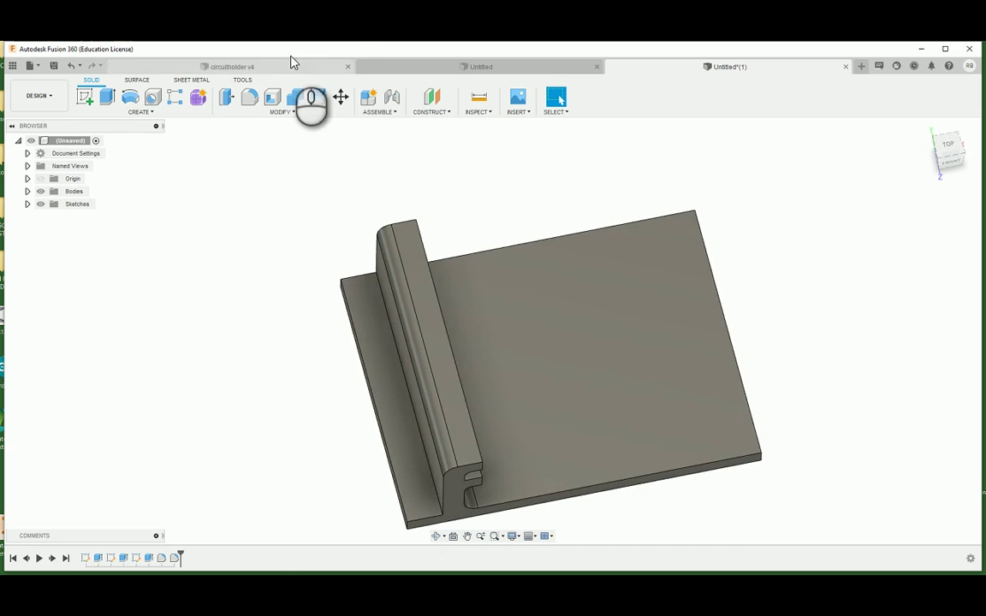
left_click(264, 68)
middle_click_drag(524, 221, 544, 248, "shift")
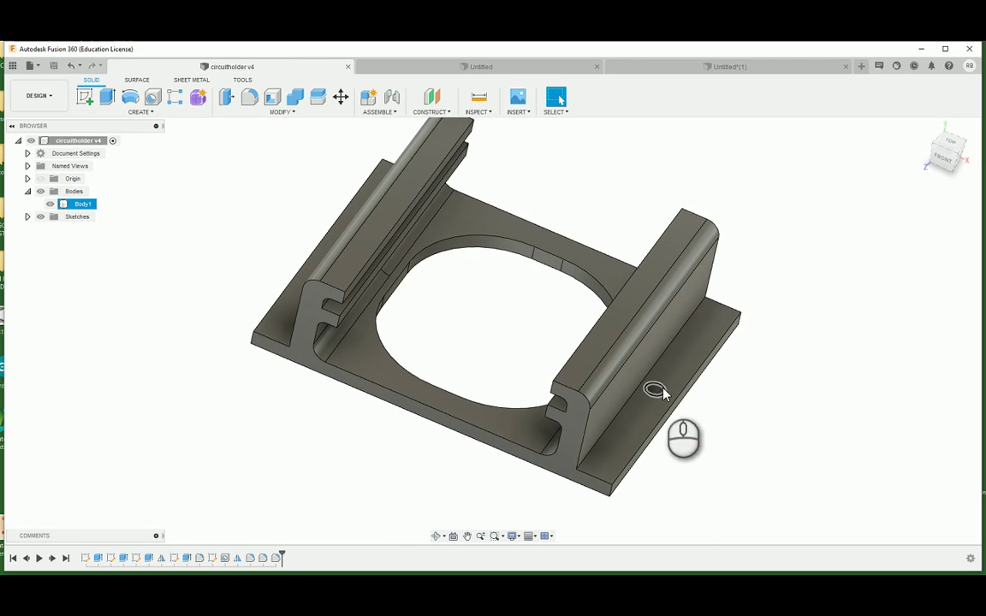
left_click(694, 67)
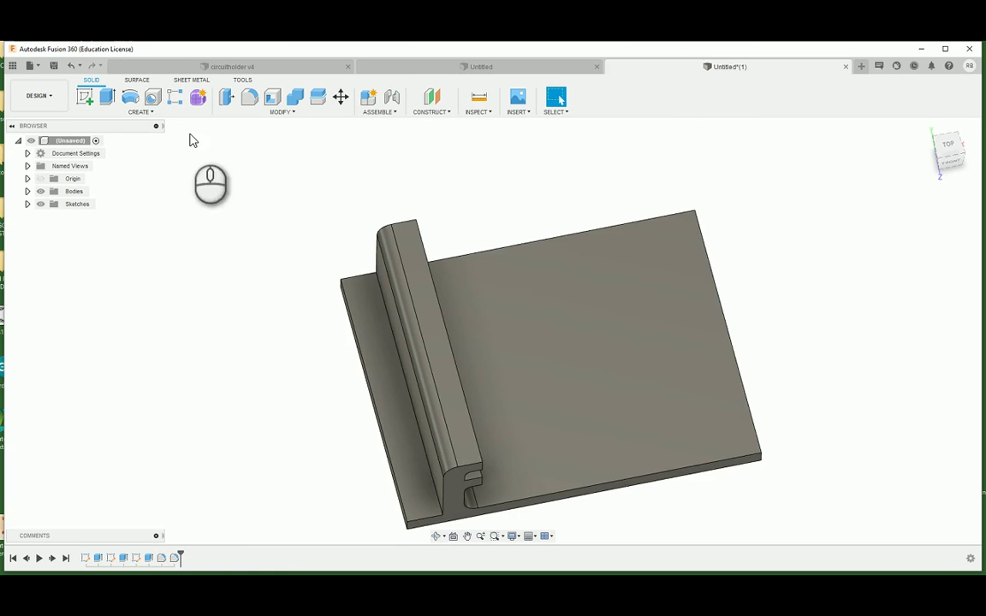
- Sketch a 22 mm horizontal line on the base plate's top face, from the origin to the narrow strip outside the wall
left_click(86, 101)
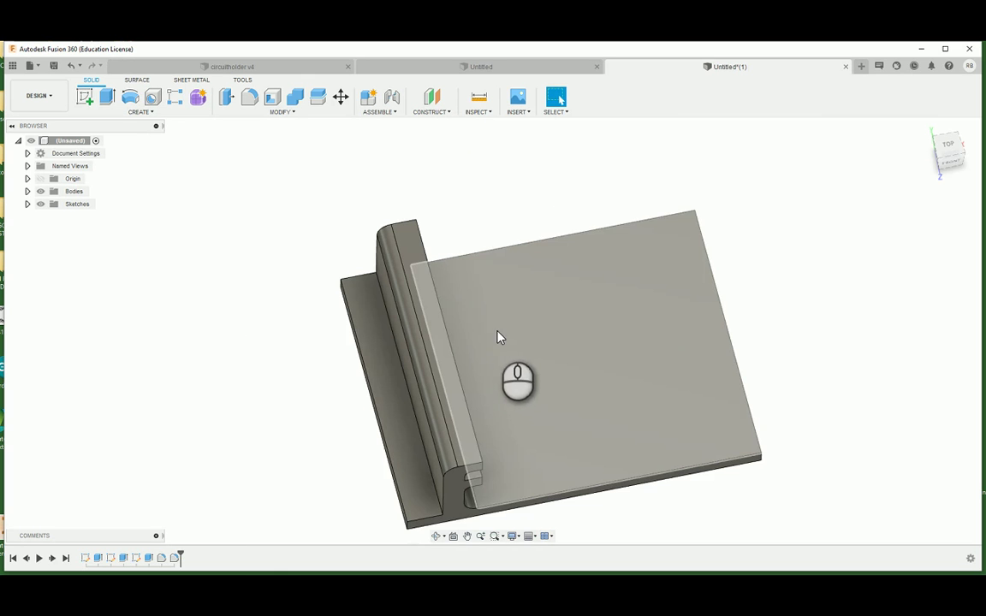
mouse_move(528, 428)
middle_mouse_down("shift")
mouse_move(519, 409)
mouse_move(506, 416)
middle_mouse_up("shift")
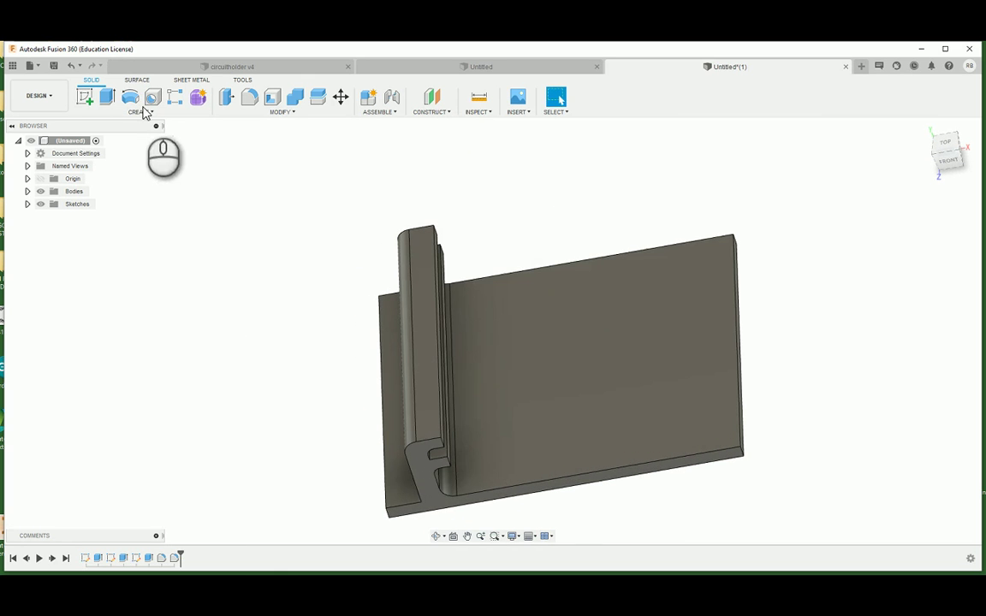
left_click(85, 98)
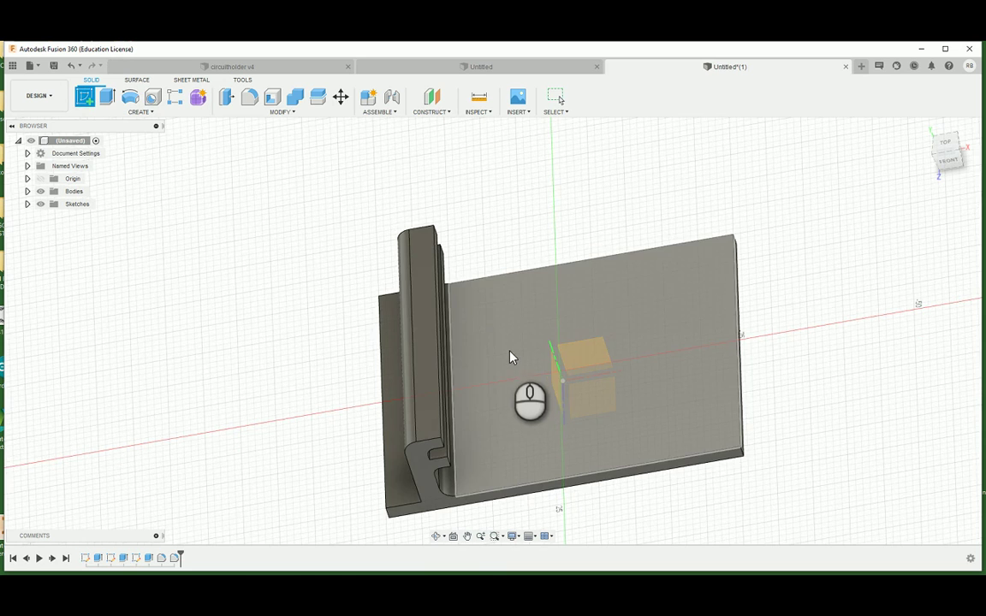
left_click(507, 355)
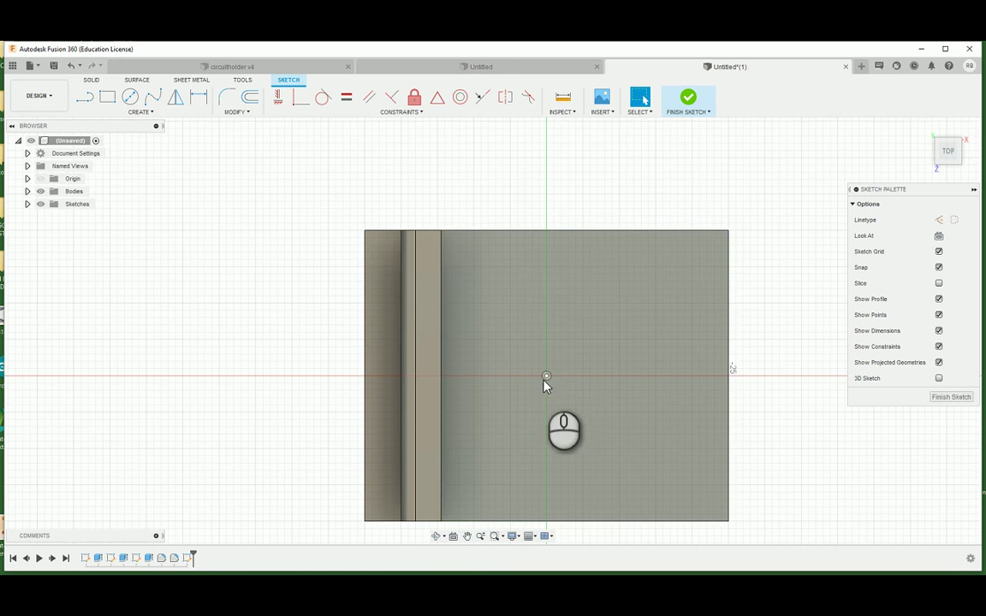
left_click(85, 98)
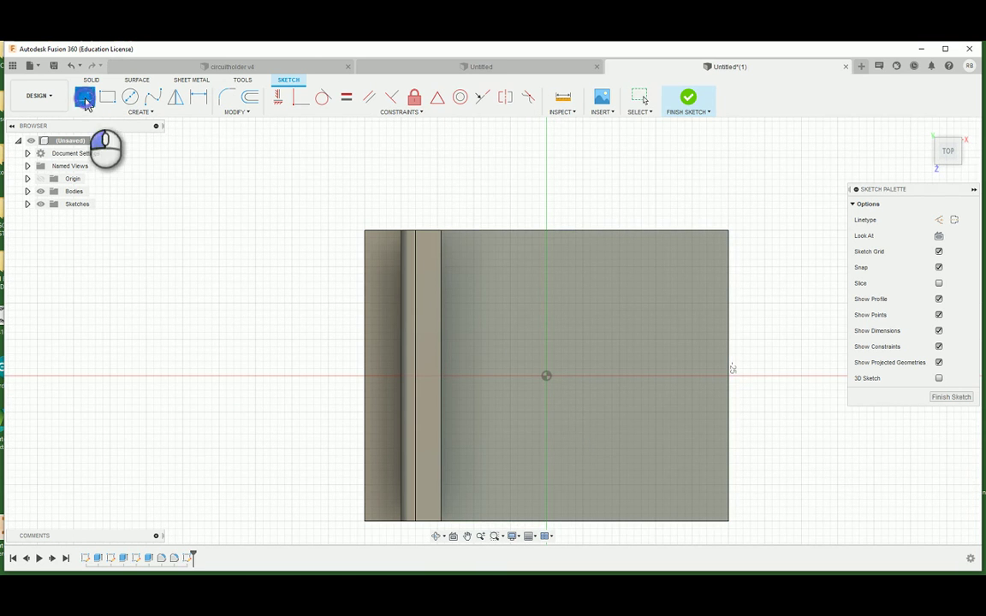
left_click(546, 377)
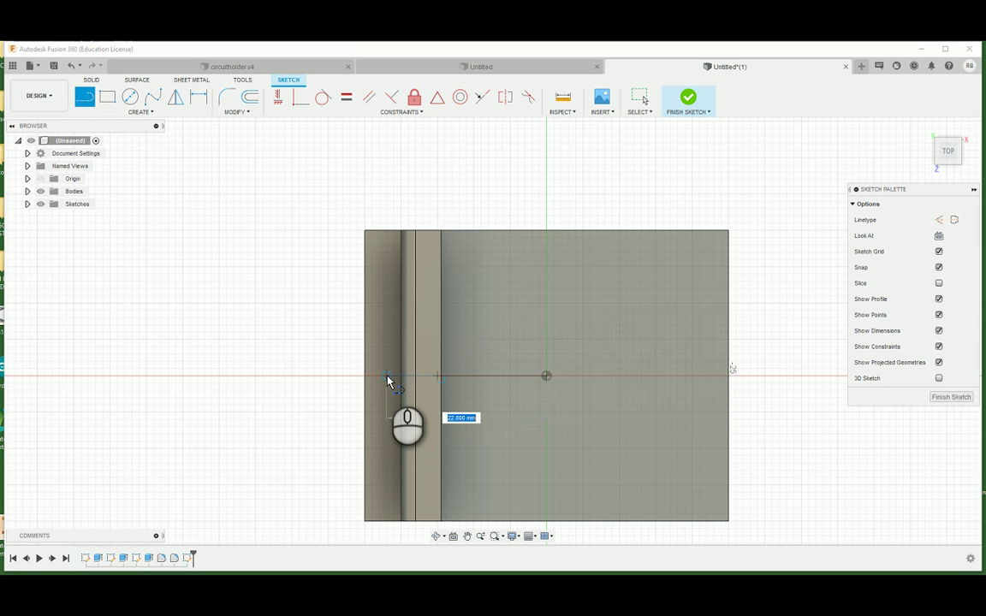
left_click(386, 376)
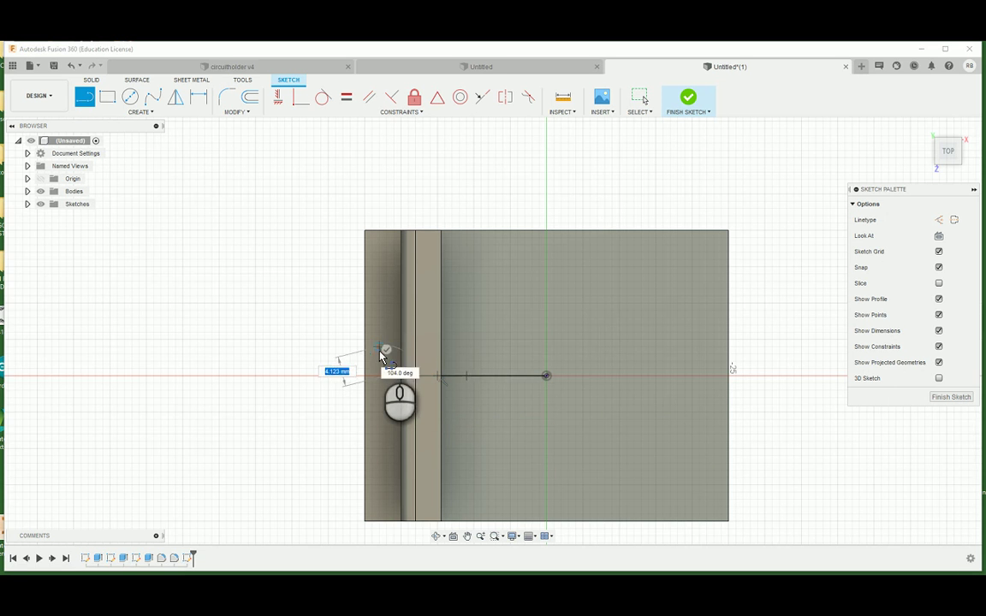
left_click(386, 354)
middle_click_drag(400, 379, 451, 389, "shift")
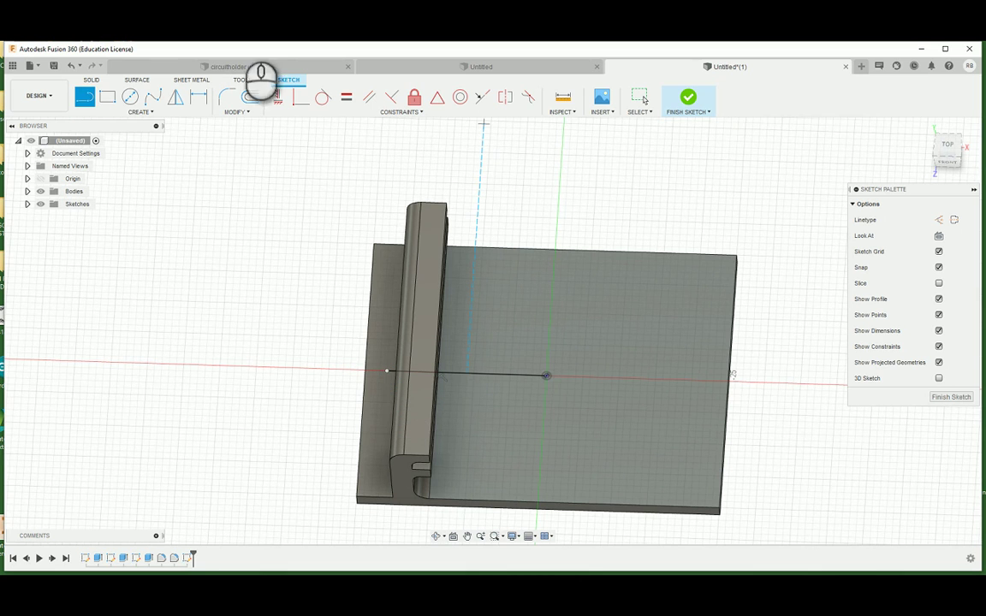
left_click(688, 98)
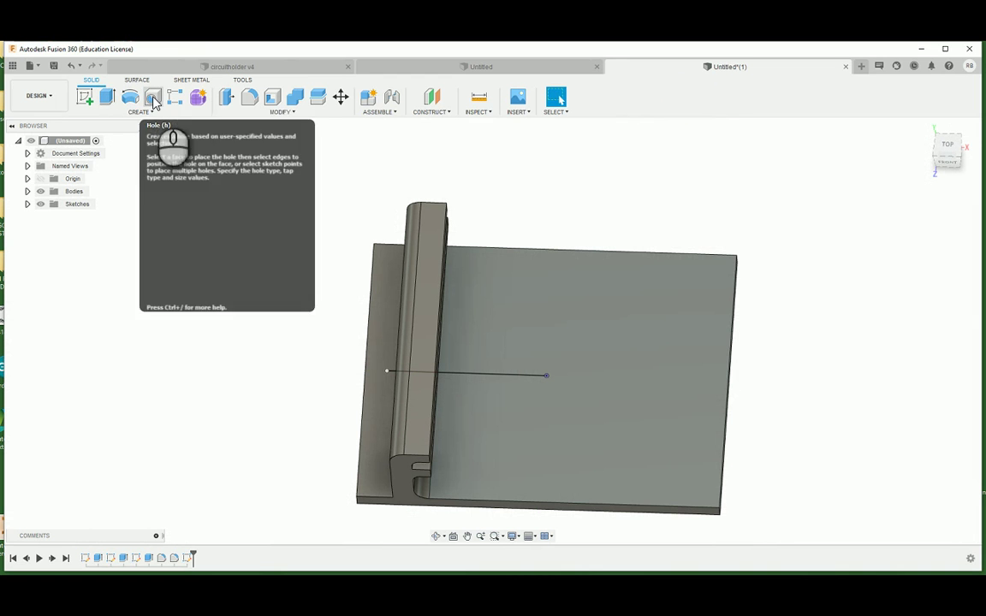
- Create a simple hole 2.5 mm deep at the line's outer endpoint on the base plate's narrow strip, entering its diameter
left_click(154, 100)
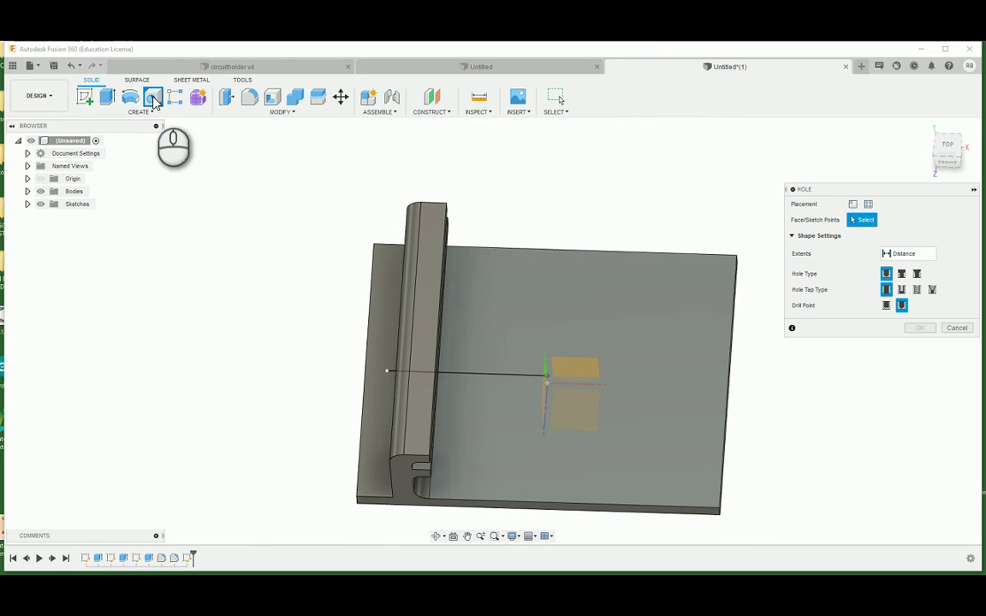
left_click(385, 375)
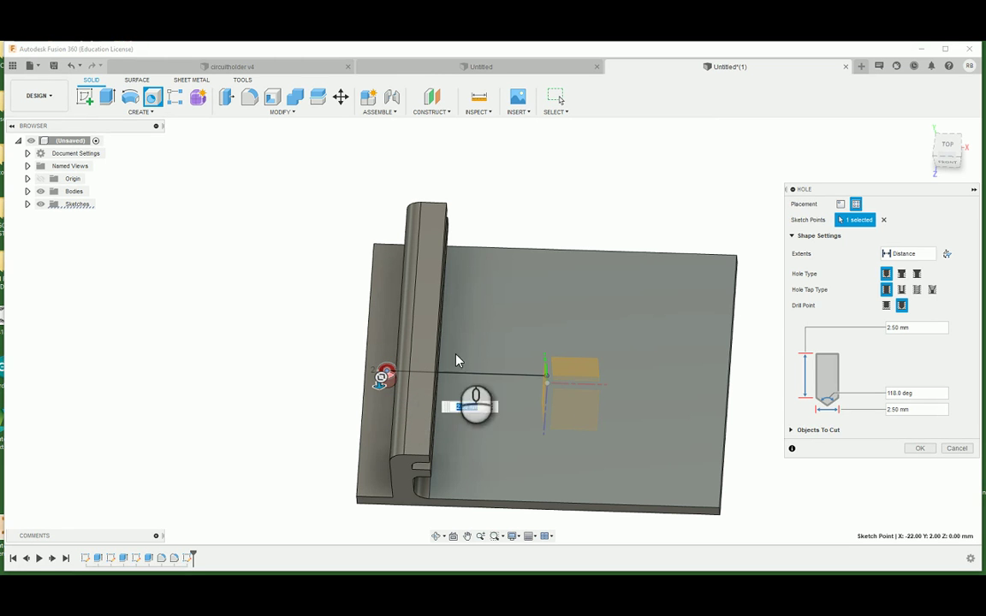
middle_click_drag(508, 402, 541, 402, "shift")
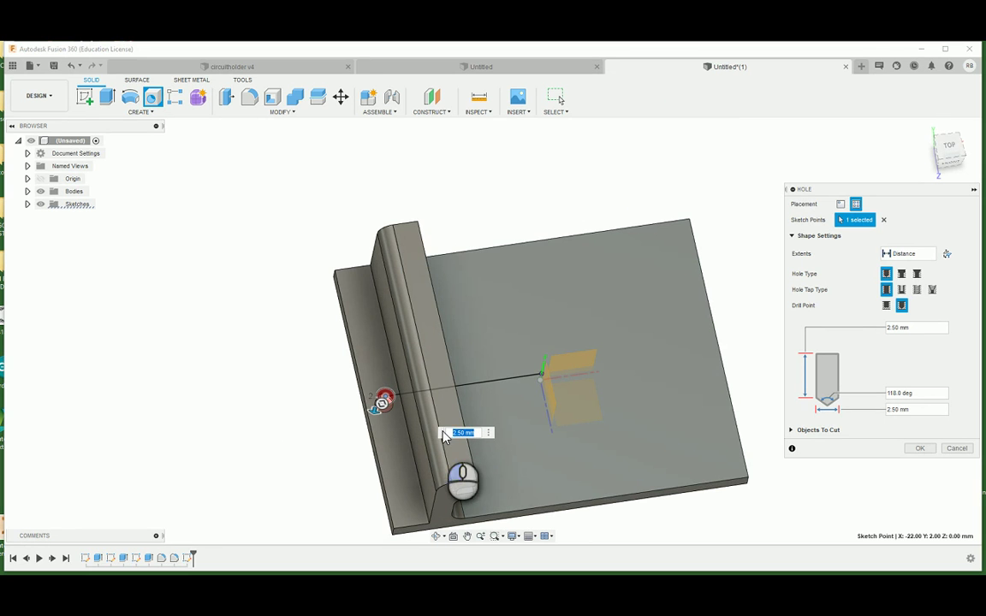
middle_click_drag(482, 417, 510, 408, "shift")
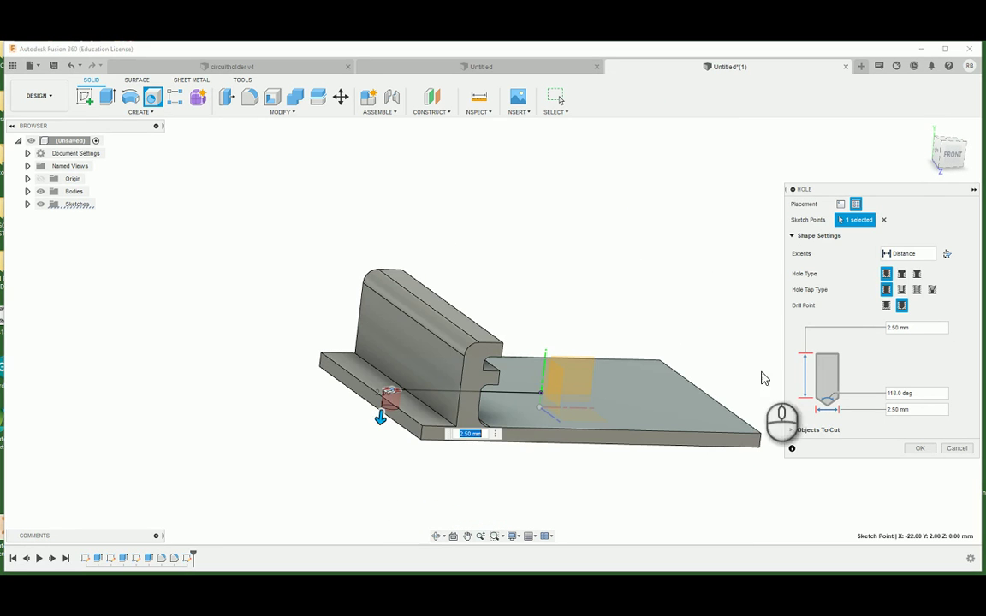
left_click(904, 331)
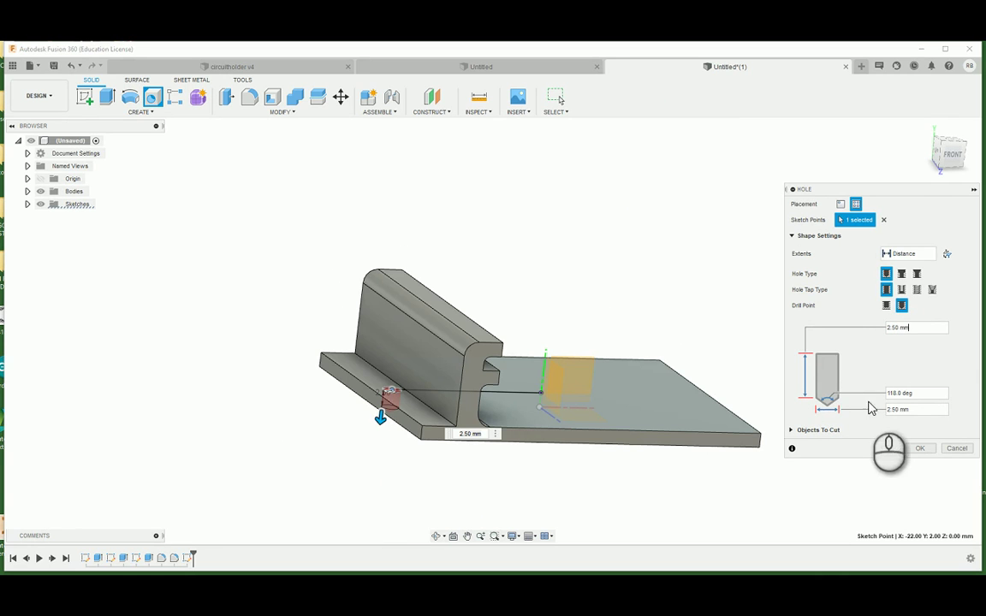
left_click(905, 411)
left_click_drag(902, 410, 882, 409)
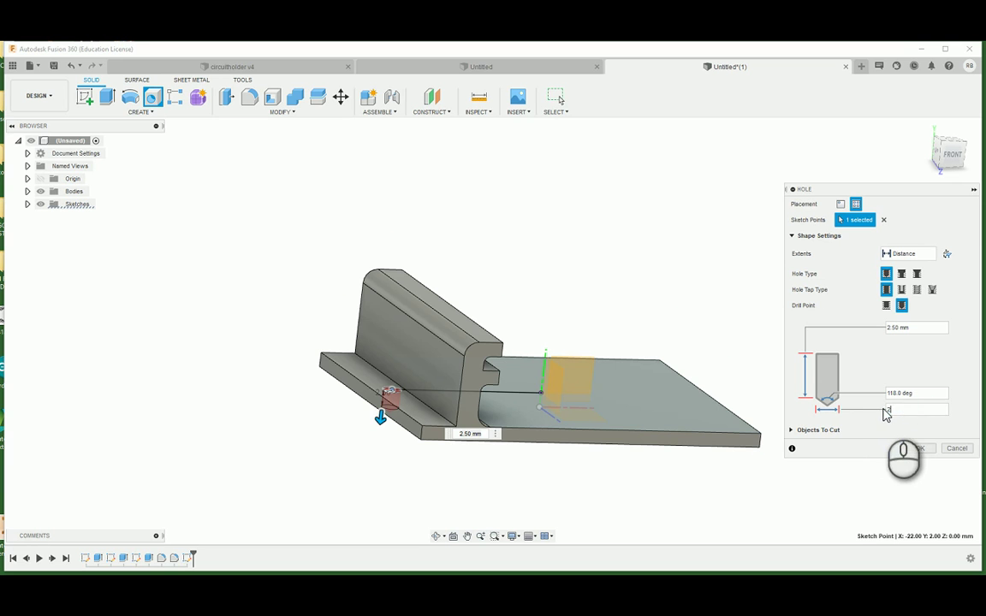
key("Return")
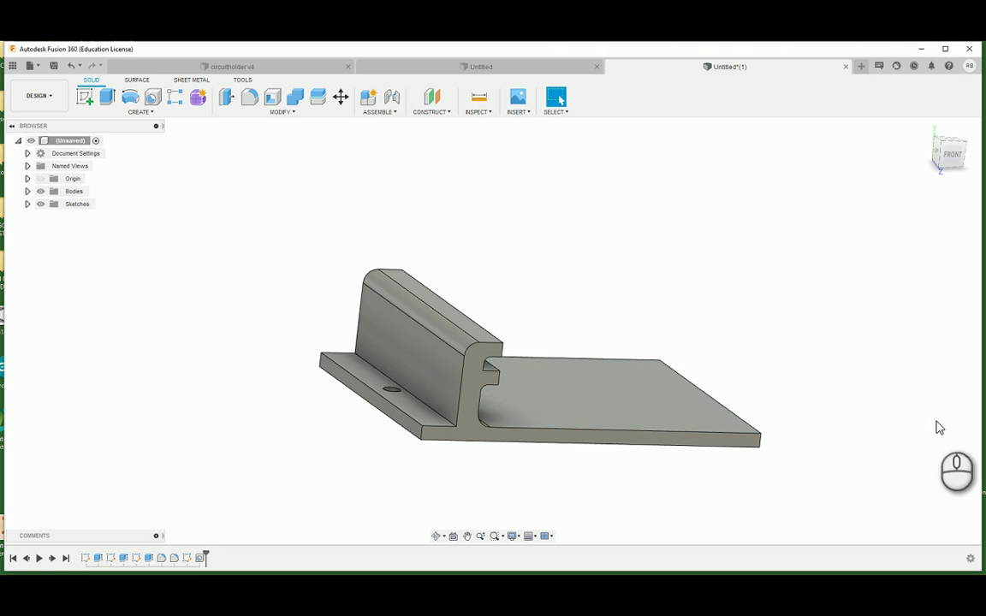
- Compare the new hole and wall with the finished circuitholder model, and return to the new design
middle_click_drag(658, 264, 646, 306, "shift")
left_click(250, 64)
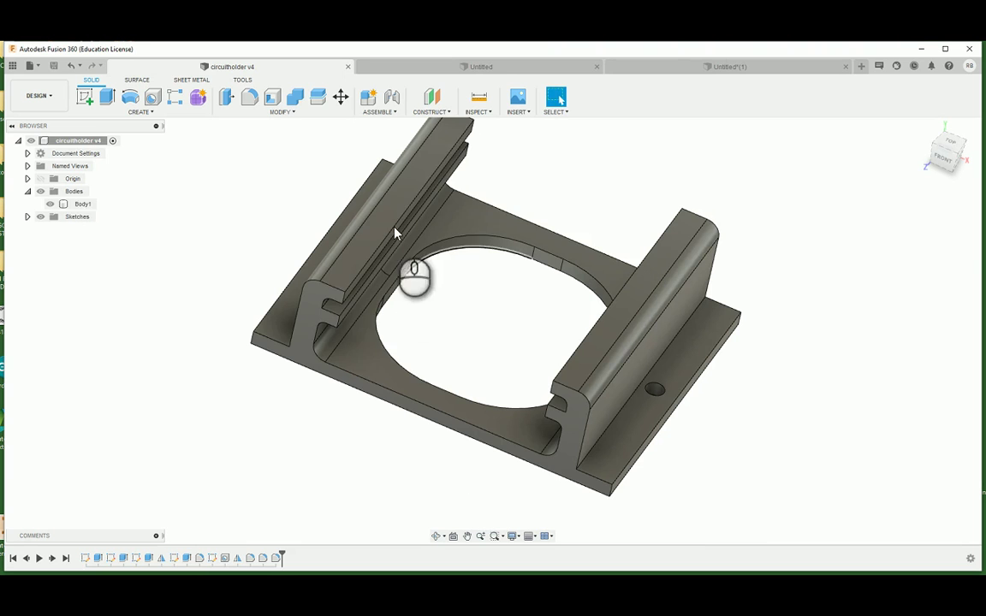
left_click(705, 66)
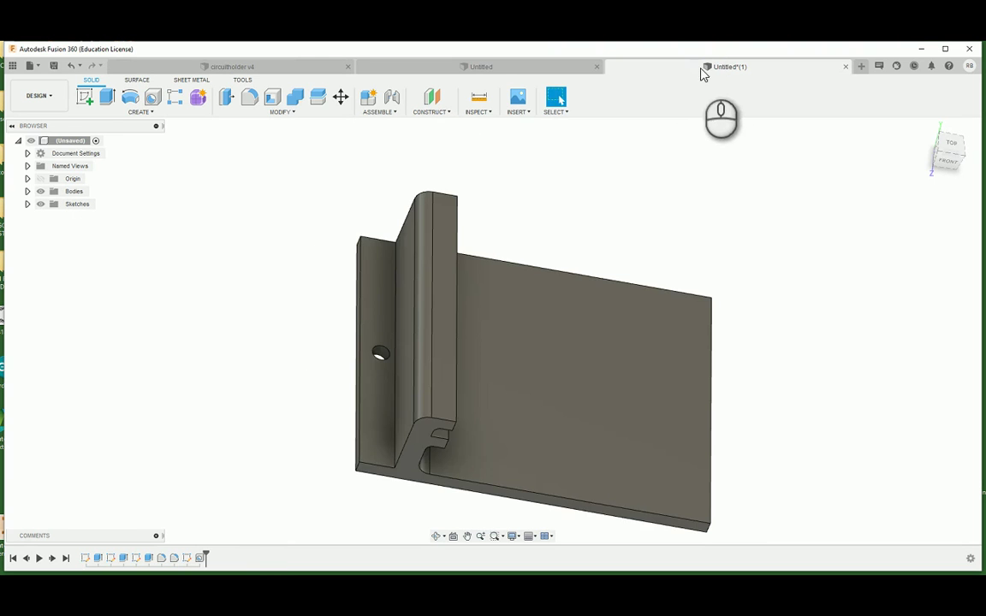
middle_click_drag(741, 235, 730, 220, "shift")
key("Escape")
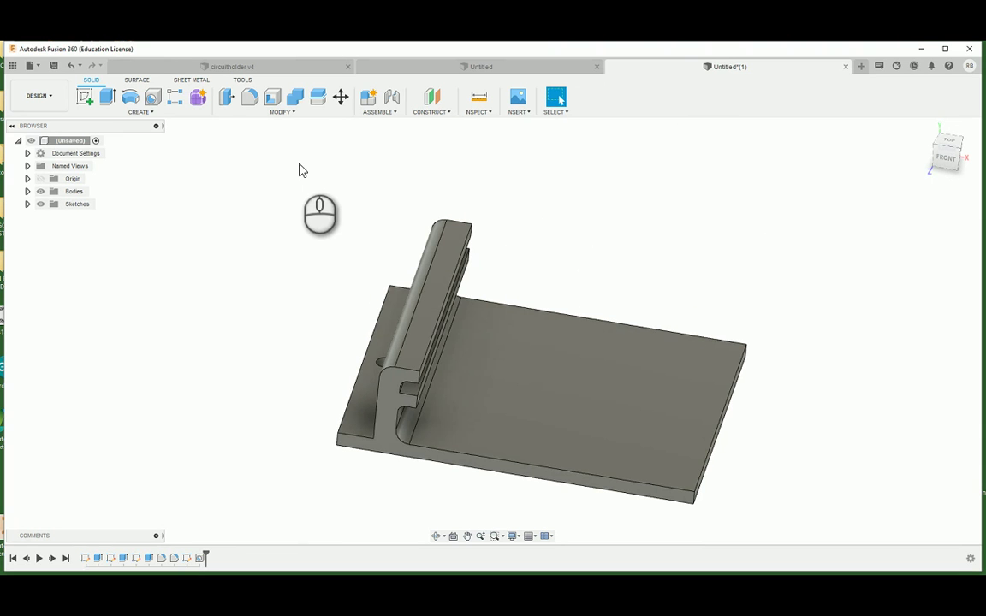
- Set up a Mirror of type Features with the ledge extrusion, the 2 mm fillets and the hole as objects
left_click(151, 116)
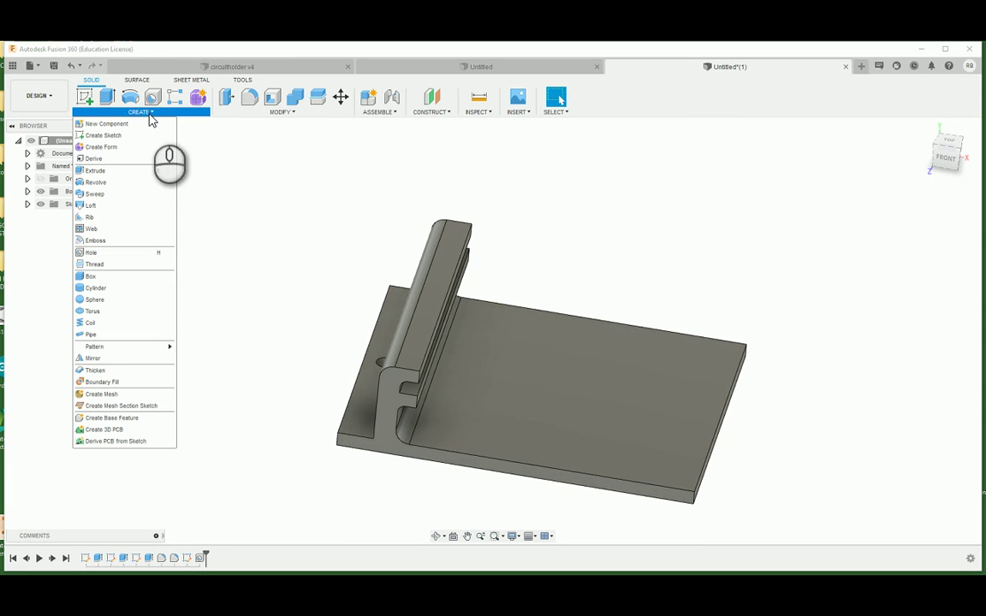
left_click(94, 359)
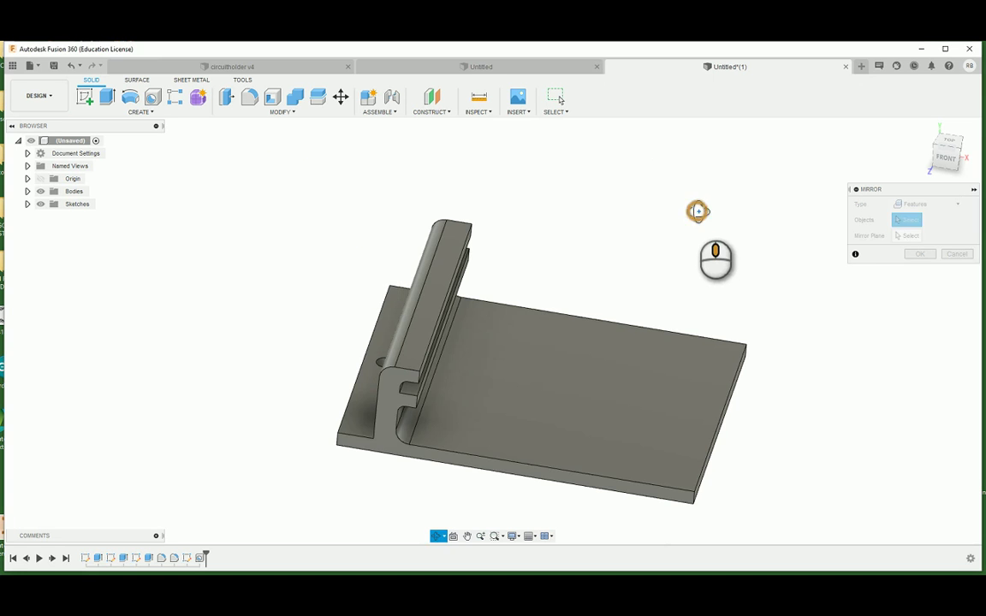
middle_click_drag(697, 209, 700, 209, "shift")
left_click(956, 205)
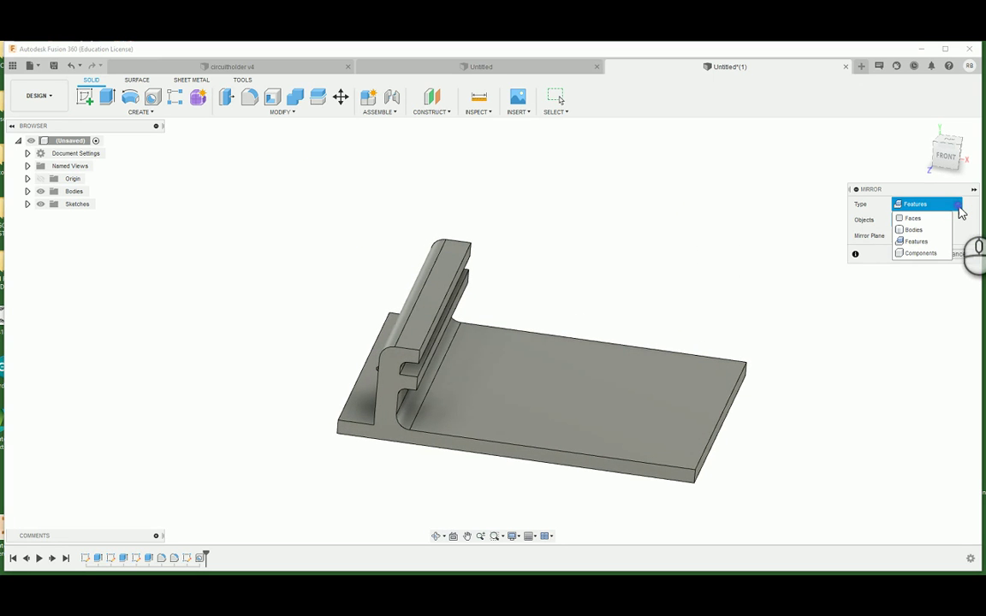
left_click(914, 243)
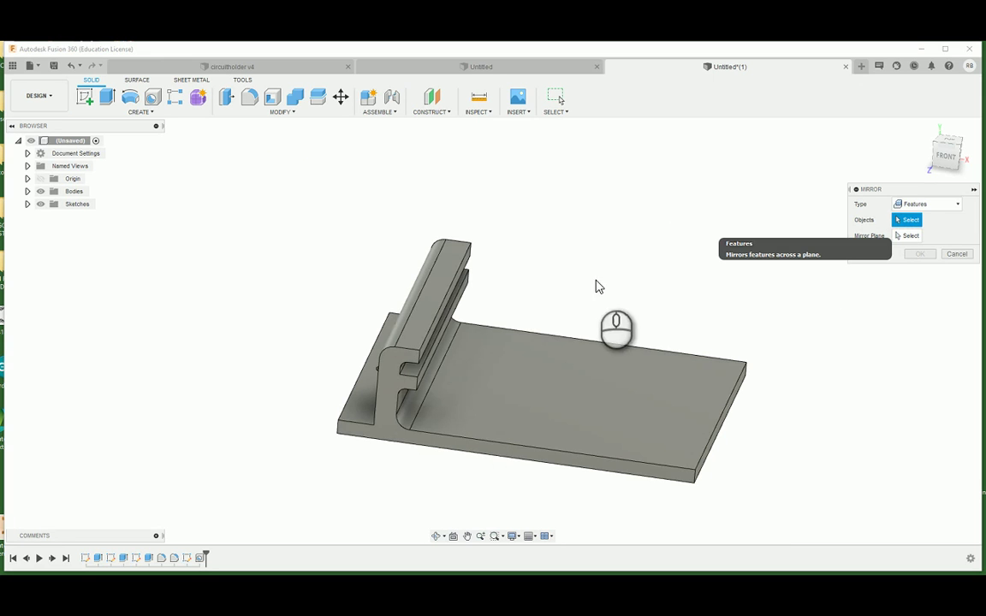
middle_click_drag(658, 284, 660, 283, "shift")
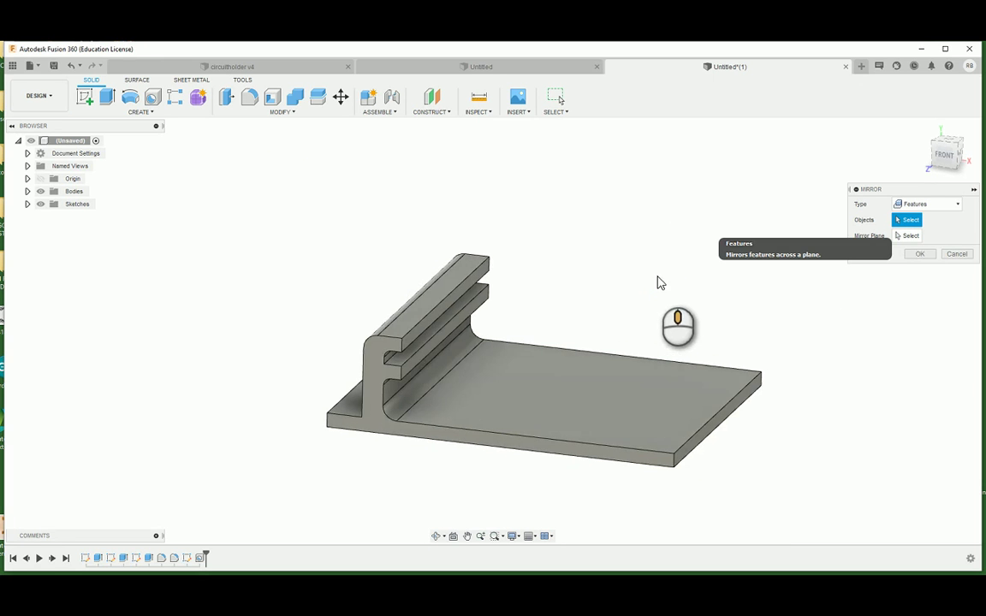
left_click(375, 384)
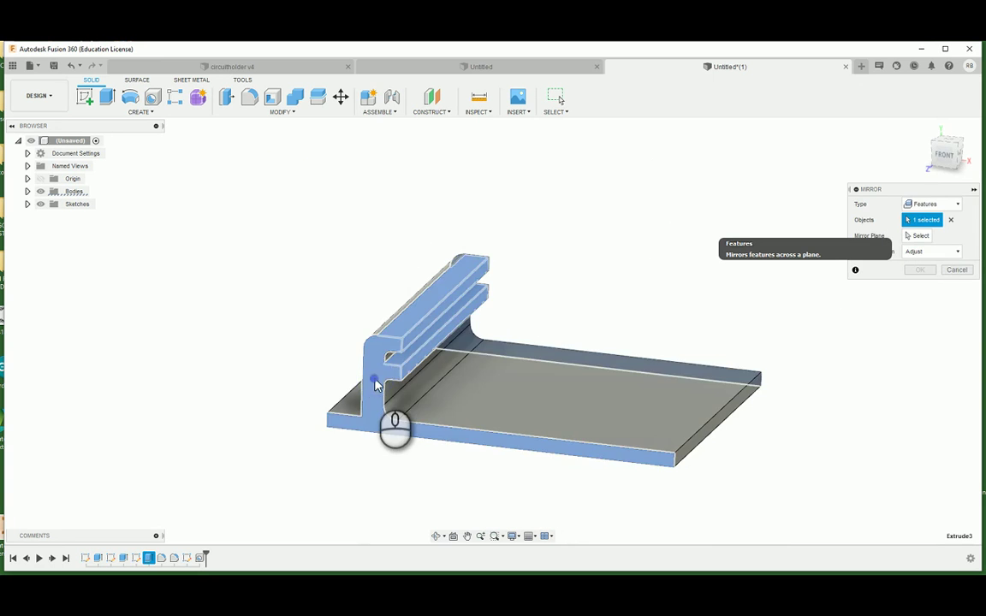
middle_click_drag(521, 269, 532, 320, "shift")
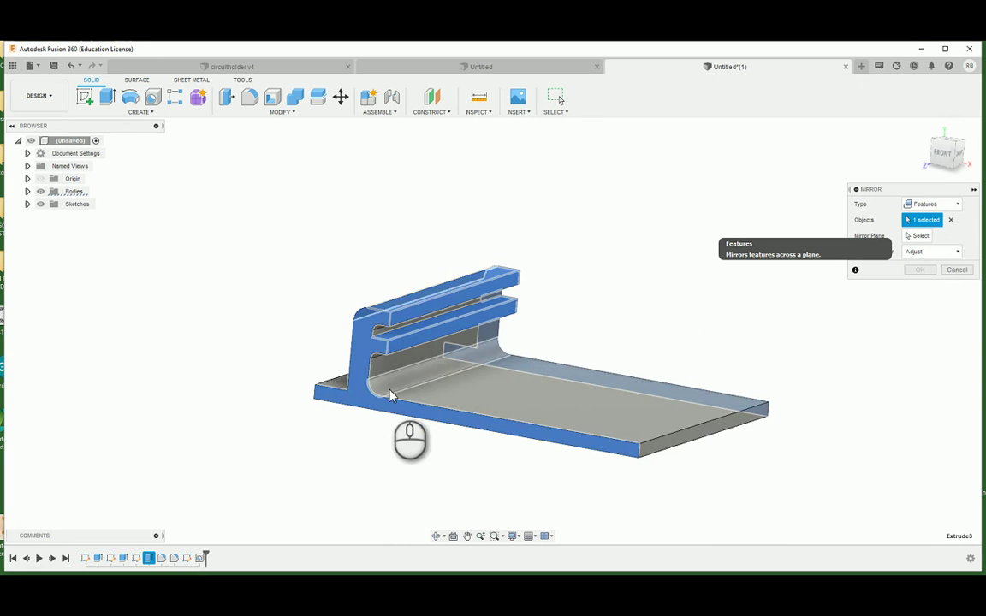
left_click(375, 361)
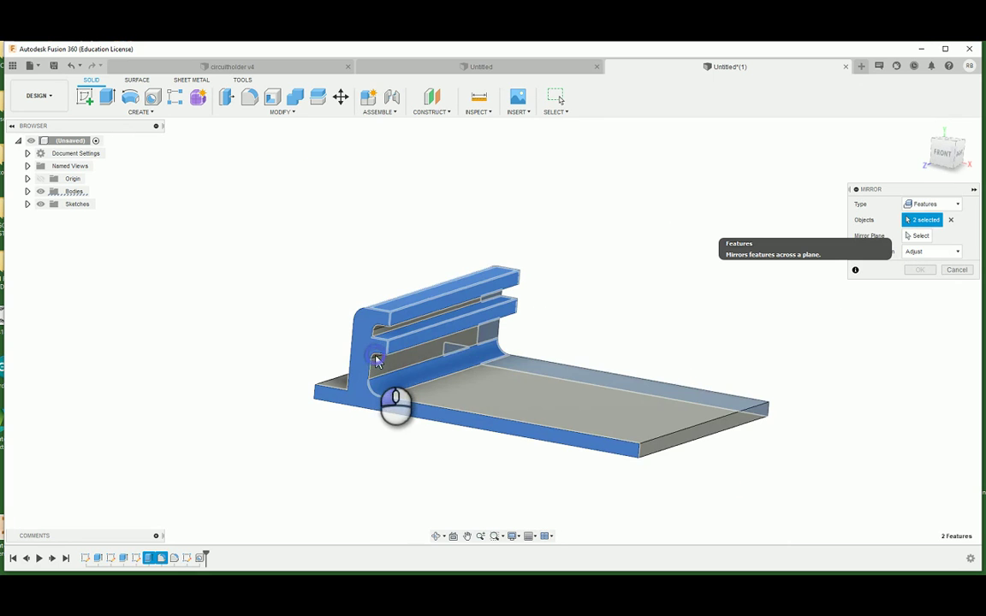
middle_click_drag(380, 332, 432, 424, "shift")
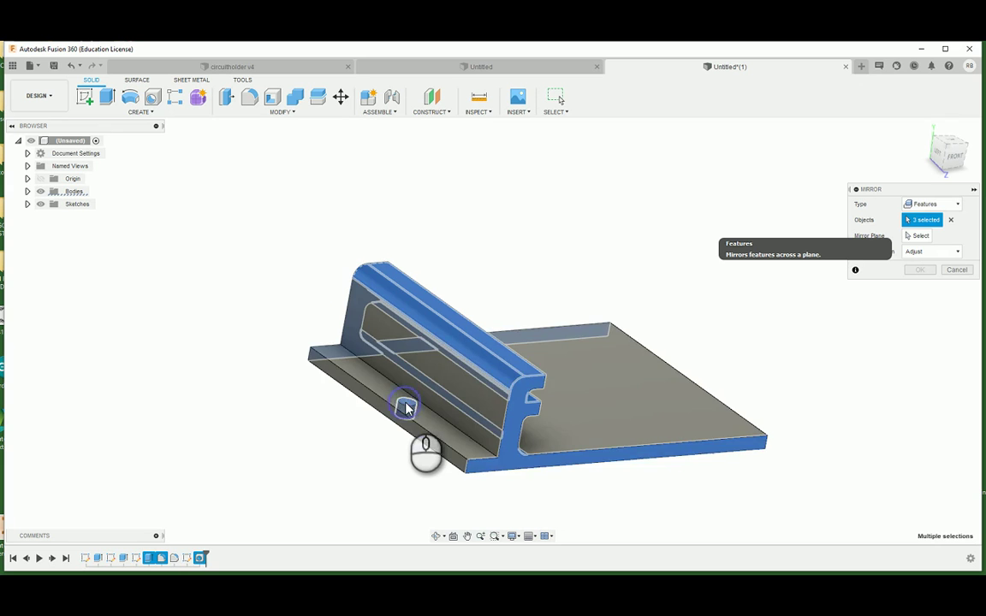
middle_click_drag(578, 288, 562, 263, "shift")
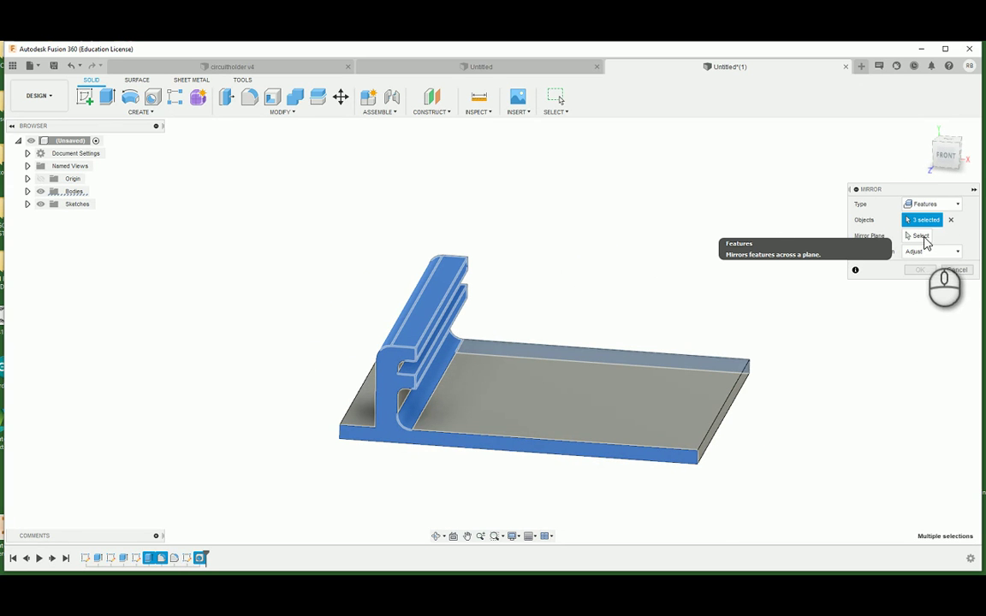
- Try to mirror the selected features across the vertical origin plane midway along the base plate, using the Adjust compute option
left_click(923, 236)
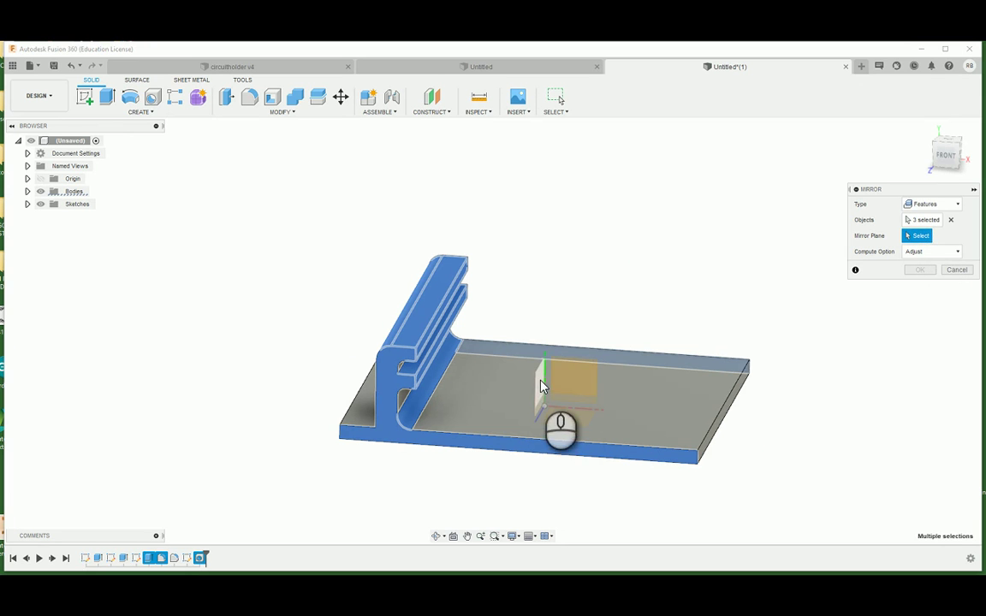
middle_click_drag(635, 305, 592, 352, "shift")
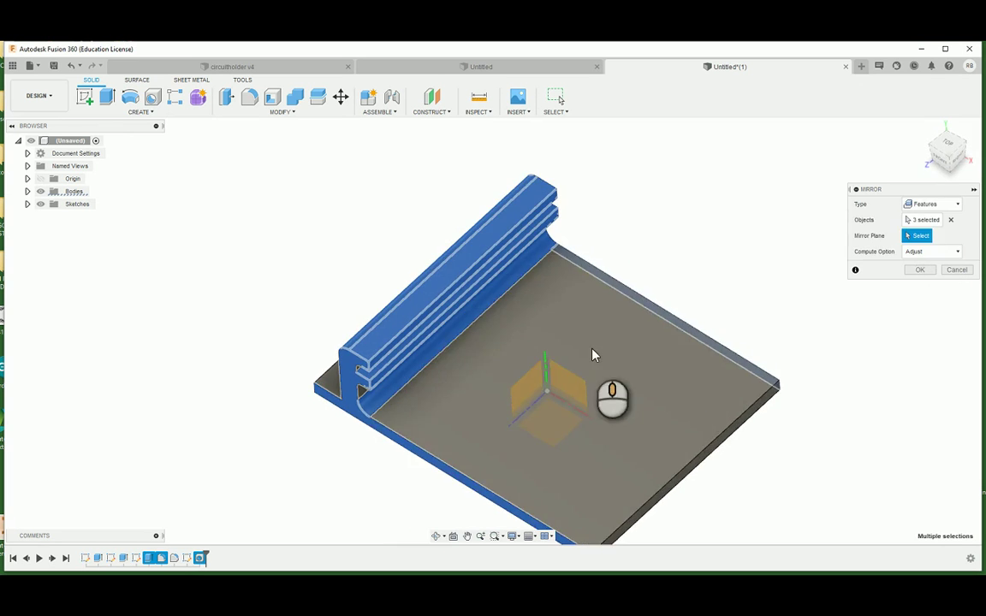
left_click(513, 395)
middle_click_drag(671, 457, 721, 421, "shift")
left_click(923, 274)
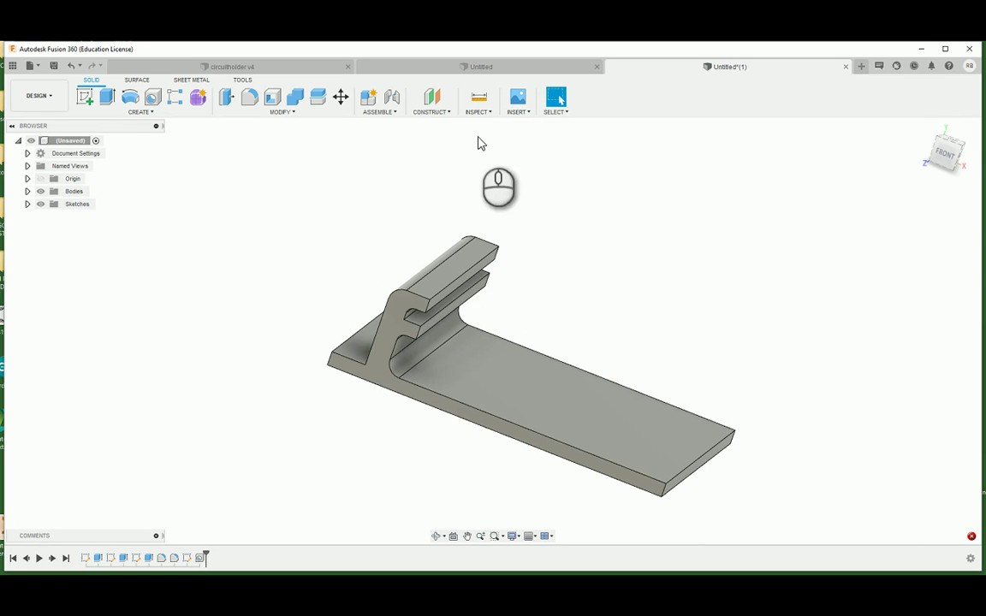
- Open and read the mirror's error report, and close it
mouse_move(789, 207)
middle_mouse_down("shift")
mouse_move(787, 188)
mouse_move(792, 196)
middle_mouse_up("shift")
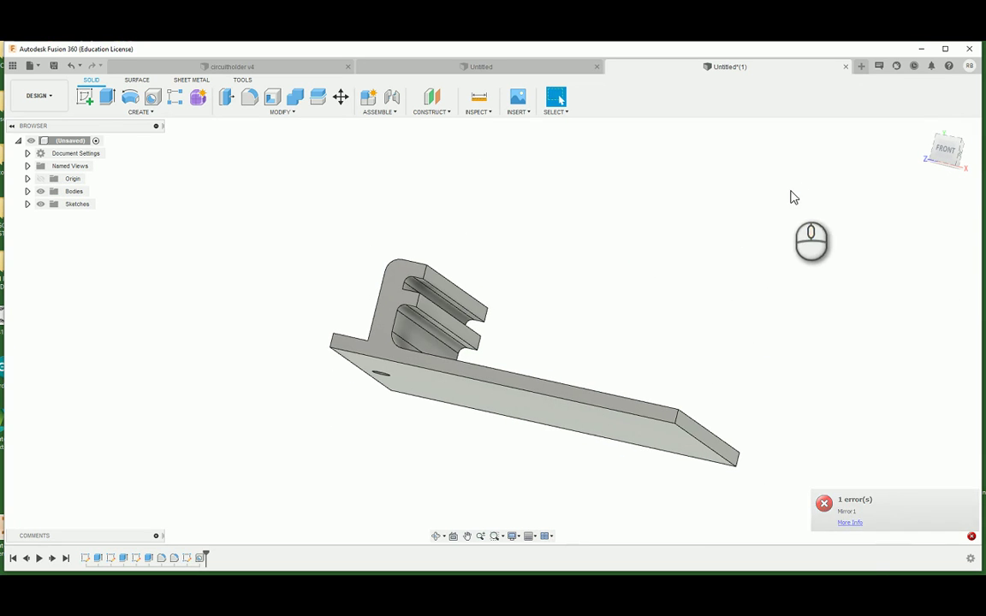
left_click(969, 535)
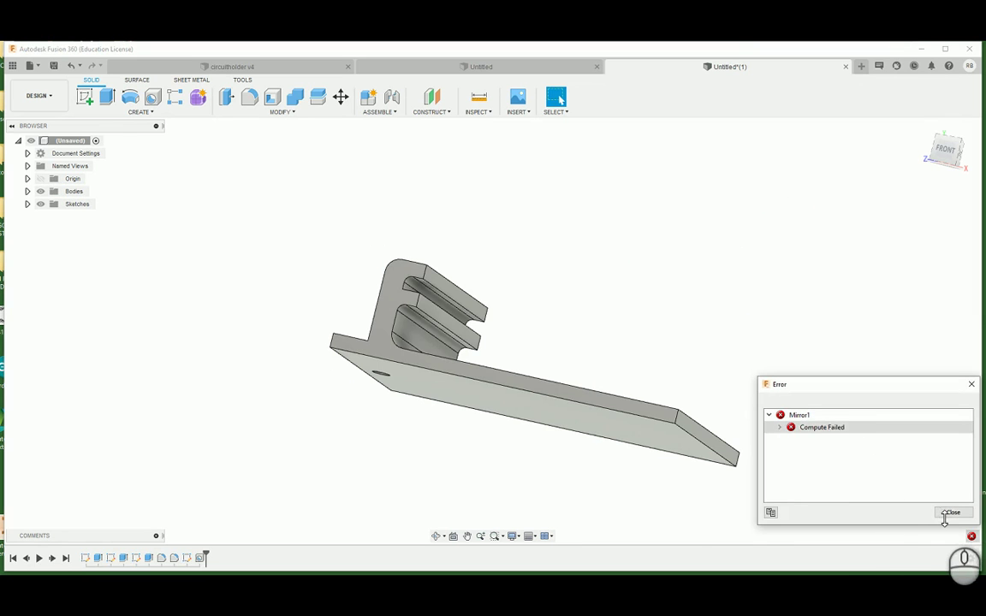
left_click(949, 513)
mouse_move(488, 266)
middle_mouse_down("shift")
mouse_move(509, 273)
mouse_move(490, 280)
middle_mouse_up("shift")
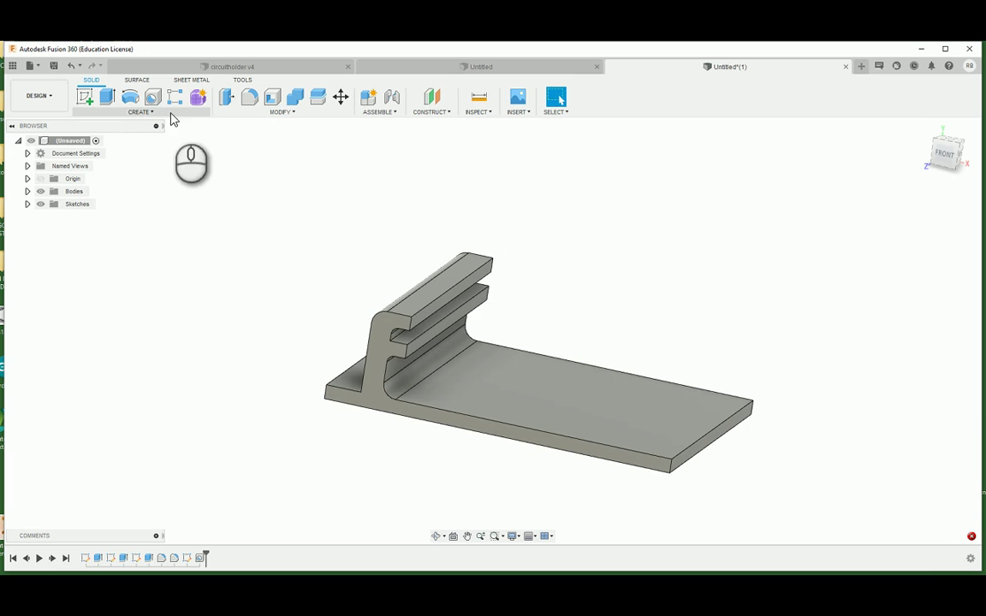
- Mirror the wall extrusion across the vertical origin plane midway along the base plate, using the Adjust compute option
left_click(139, 112)
left_click(116, 357)
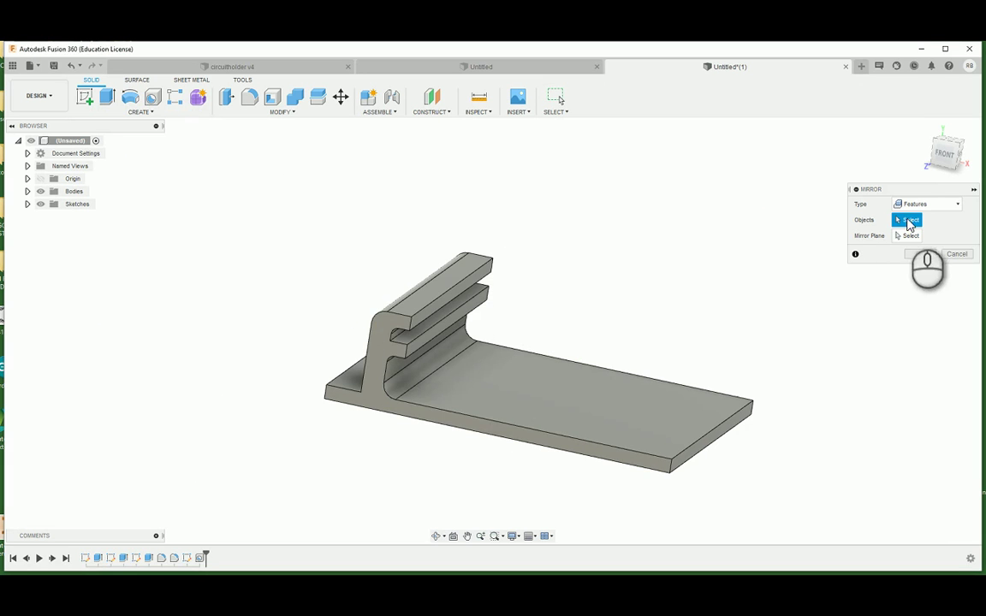
left_click(404, 366)
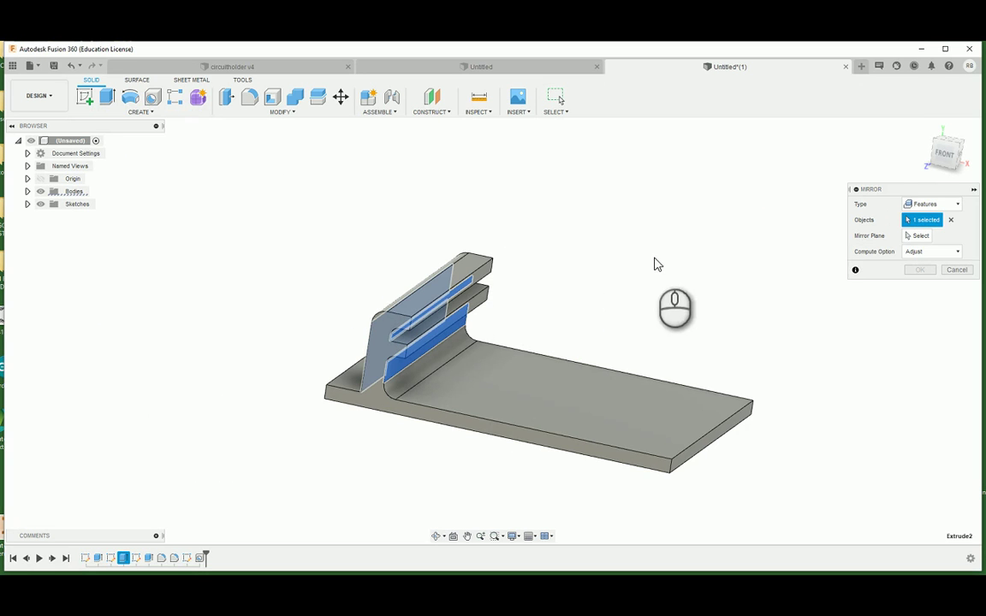
left_click(915, 235)
left_click(532, 373)
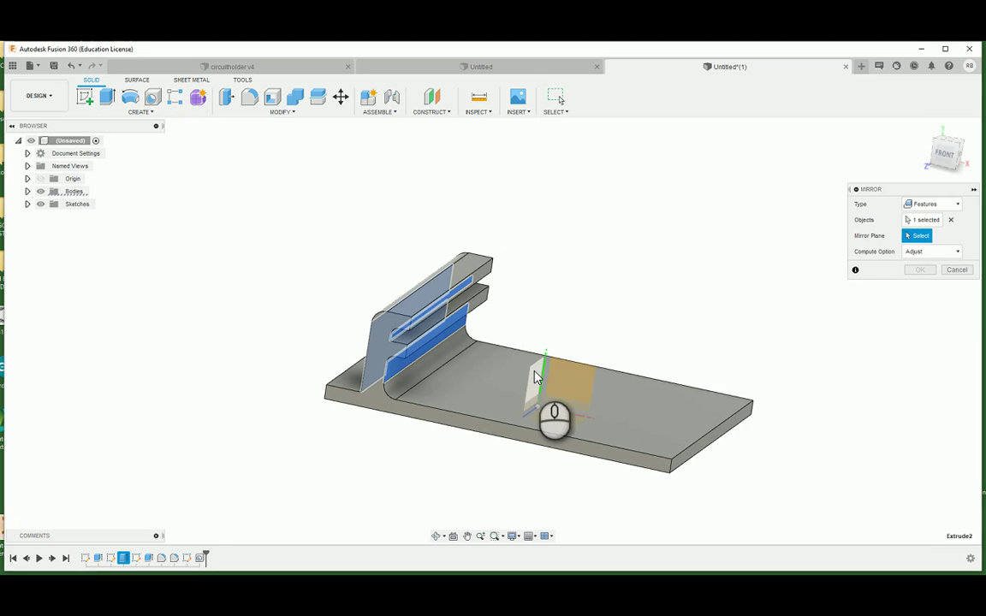
left_click(919, 270)
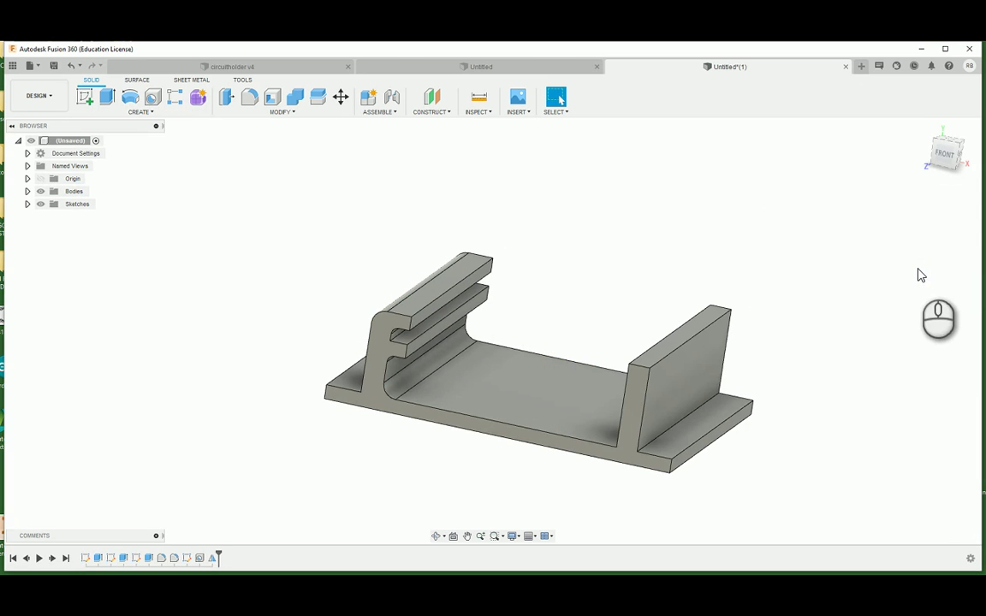
- Mirror the ledge extrusion across the same vertical mid-plane onto the opposite wall, using the Adjust compute option
left_click(130, 116)
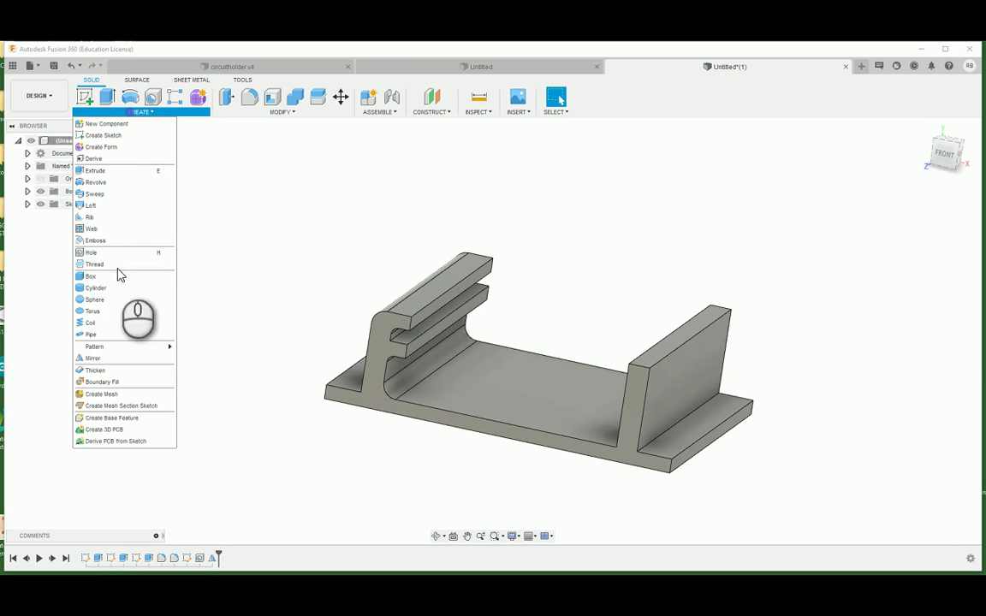
left_click(101, 359)
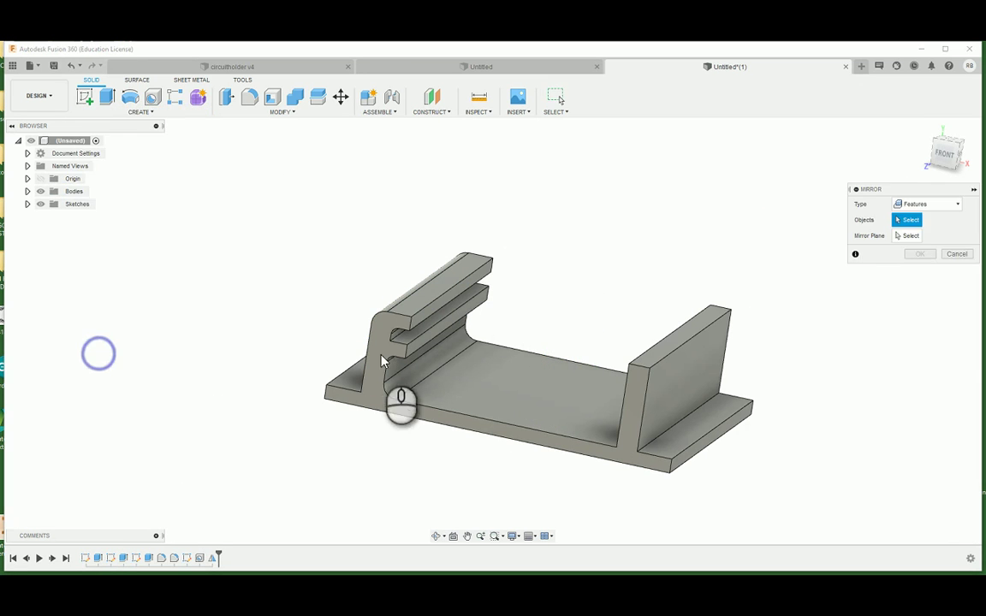
left_click(421, 312)
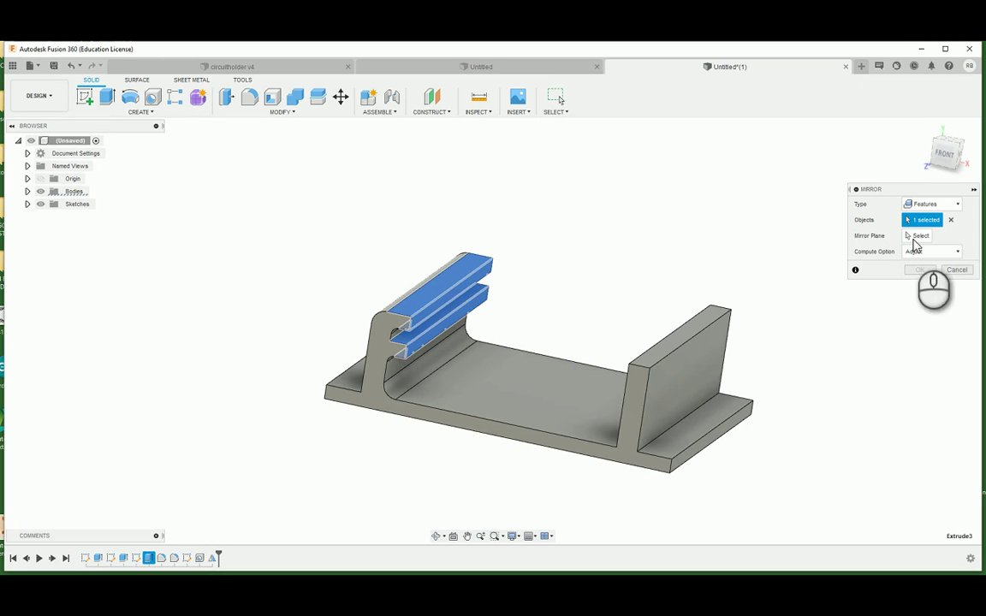
left_click(914, 246)
left_click(539, 390)
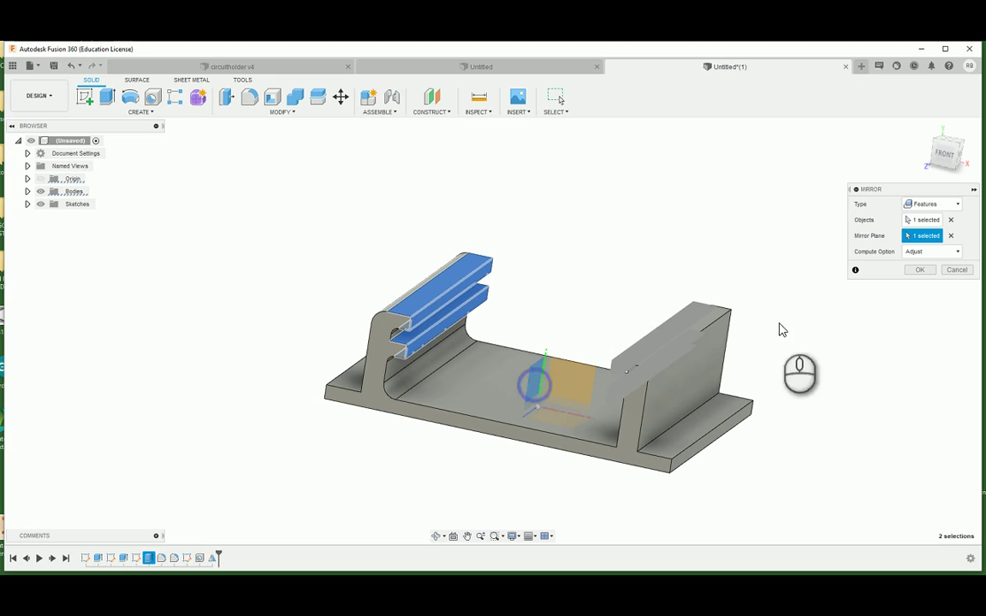
left_click(920, 271)
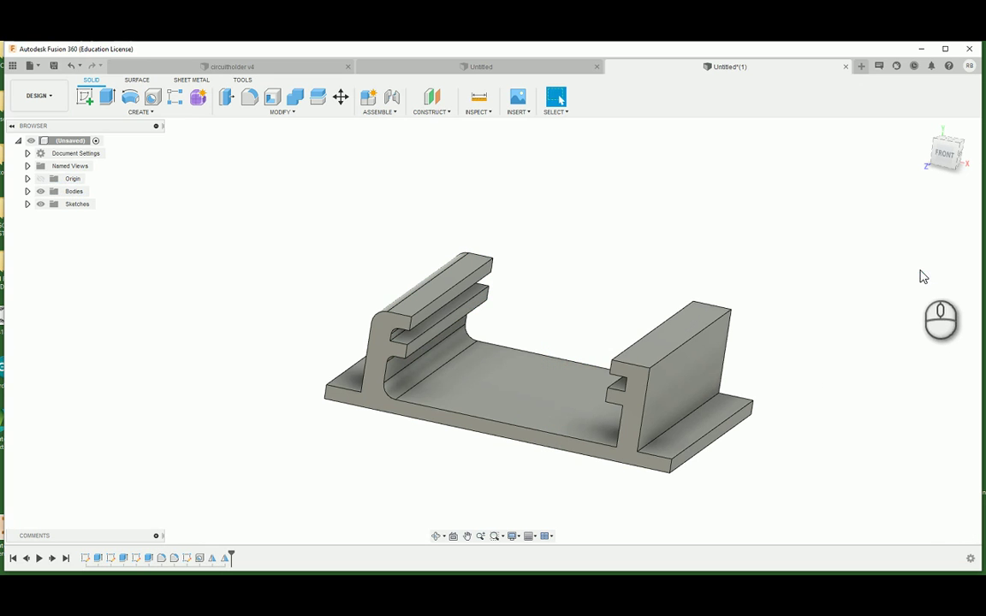
- Mirror the mounting hole across the vertical mid-plane to the other end of the base plate, using the Adjust compute option
left_click(137, 112)
left_click(94, 360)
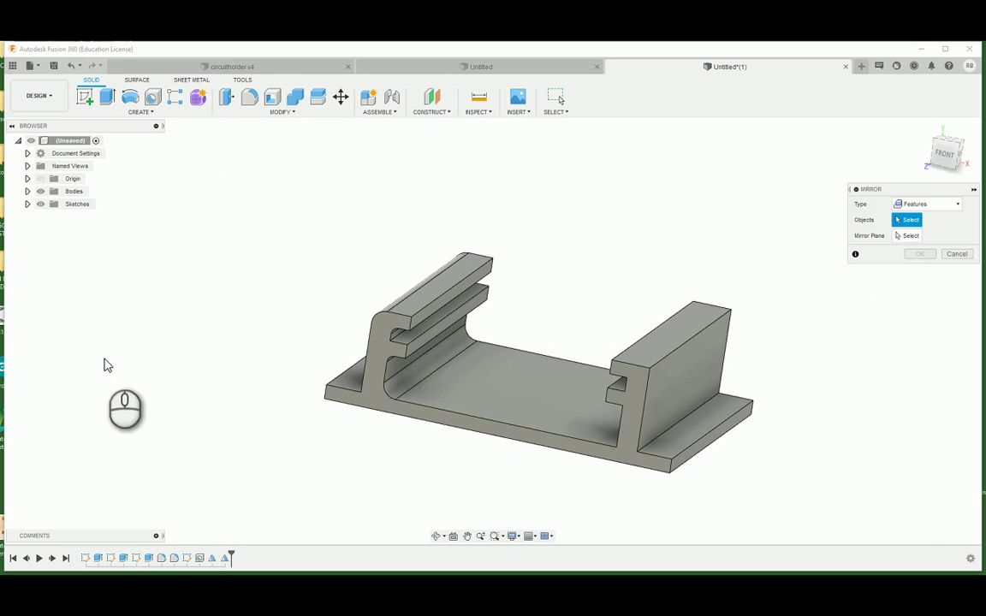
middle_click_drag(655, 250, 609, 269, "shift")
left_click(380, 363)
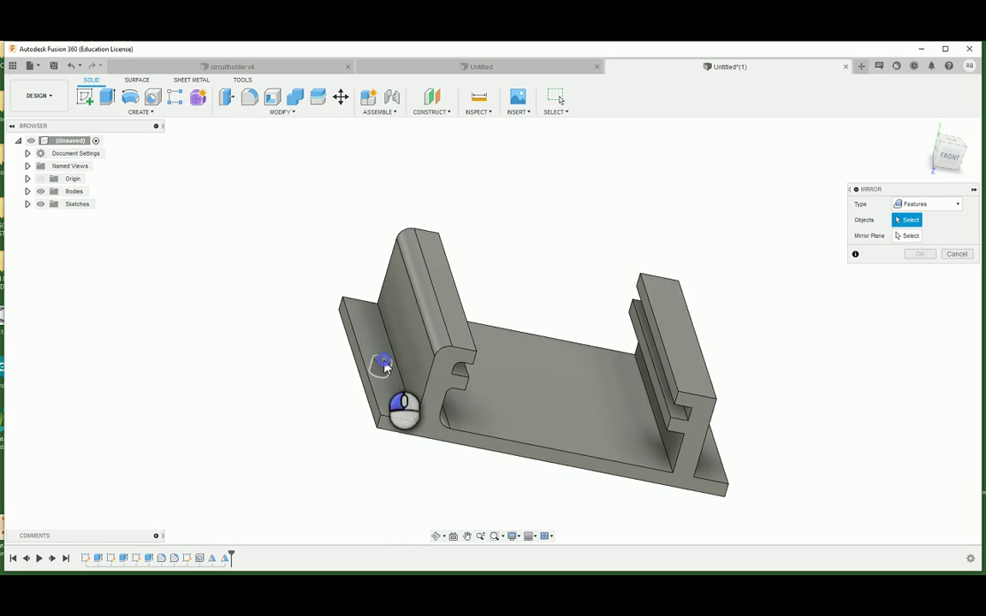
left_click(914, 237)
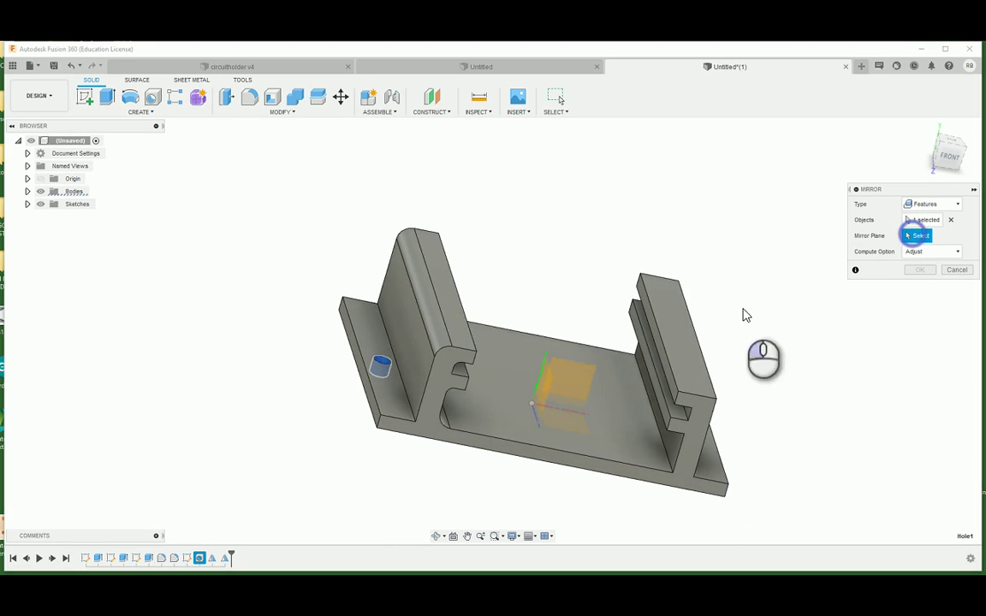
left_click(537, 392)
left_click(921, 270)
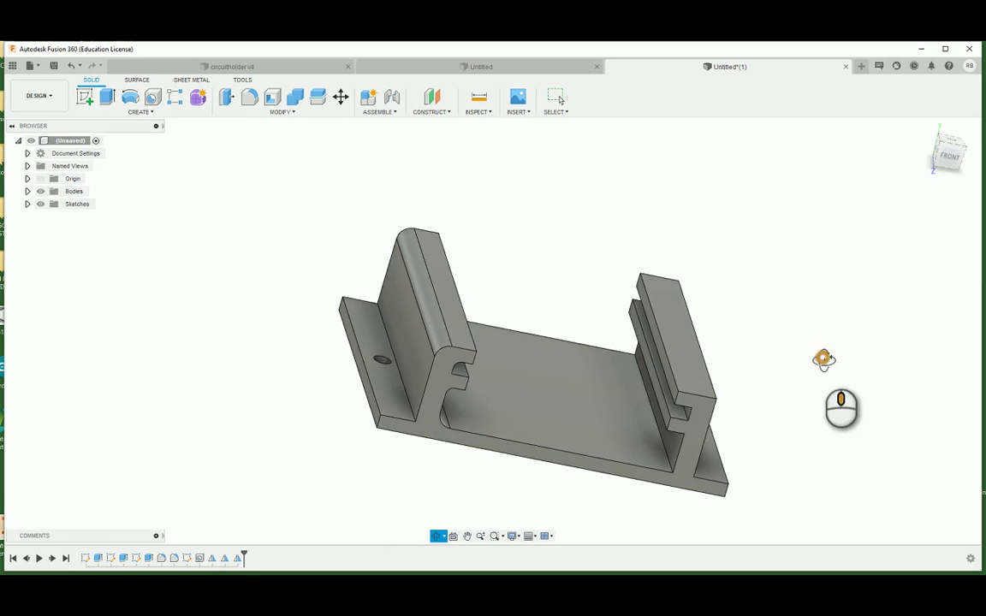
middle_click_drag(821, 359, 801, 352, "shift")
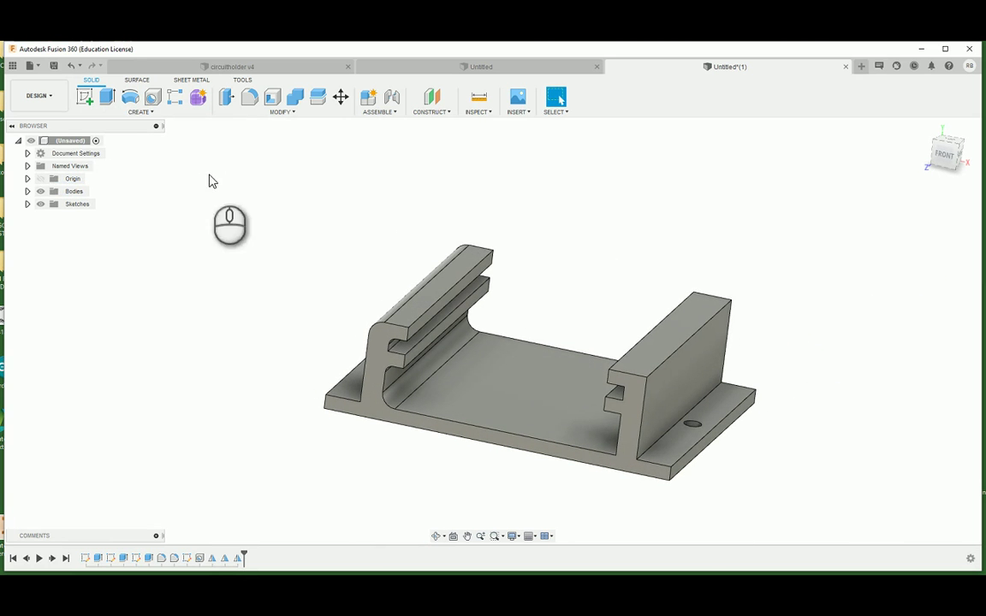
- Try to mirror the original wall's two fillet features across the vertical mid-plane, using the Adjust compute option
left_click(133, 114)
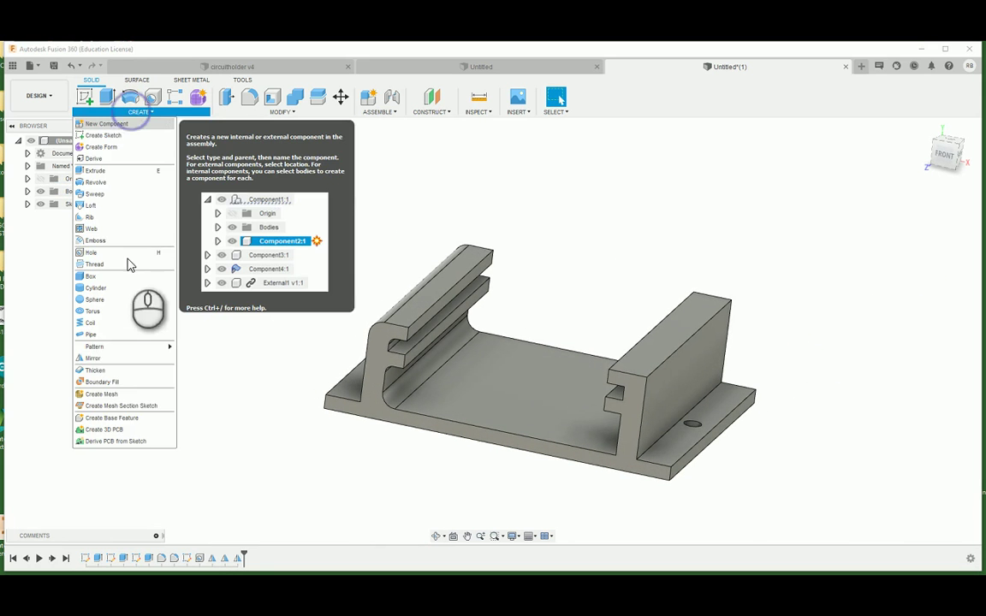
left_click(94, 358)
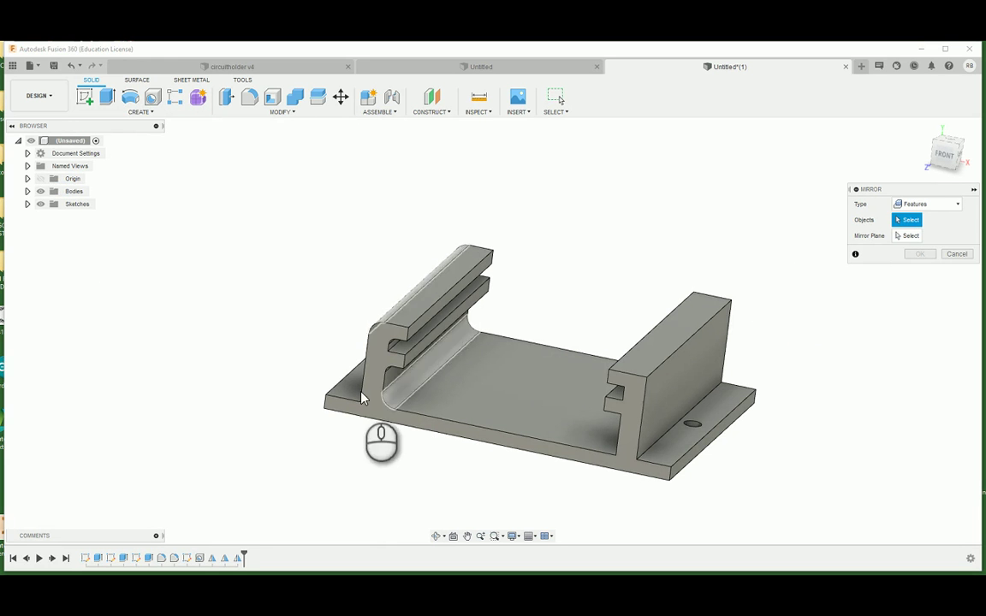
left_click(408, 360)
middle_click_drag(455, 368, 388, 315, "shift")
left_click(375, 307)
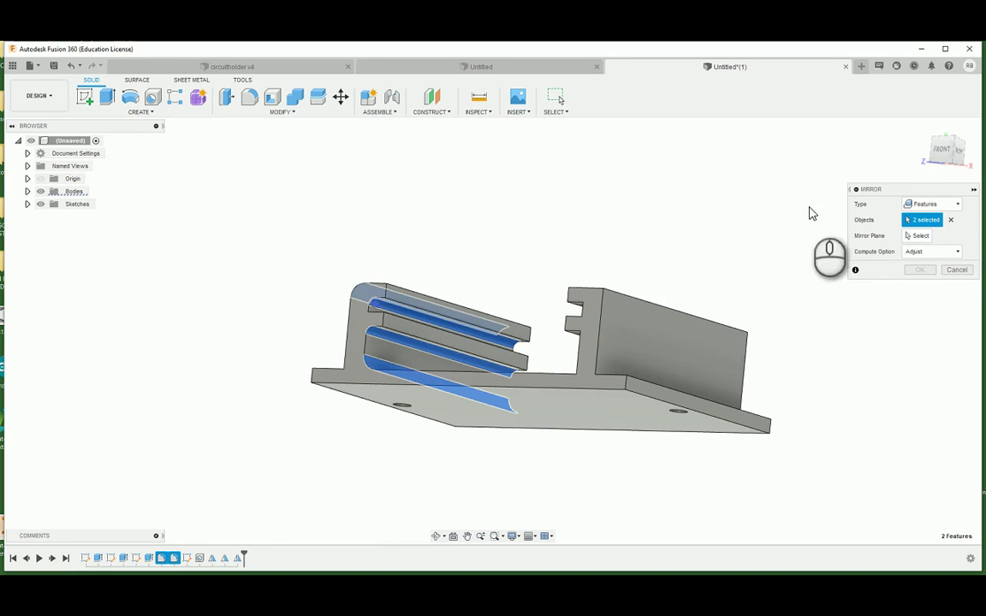
left_click(909, 237)
middle_click_drag(856, 273, 669, 281, "shift")
left_click(534, 386)
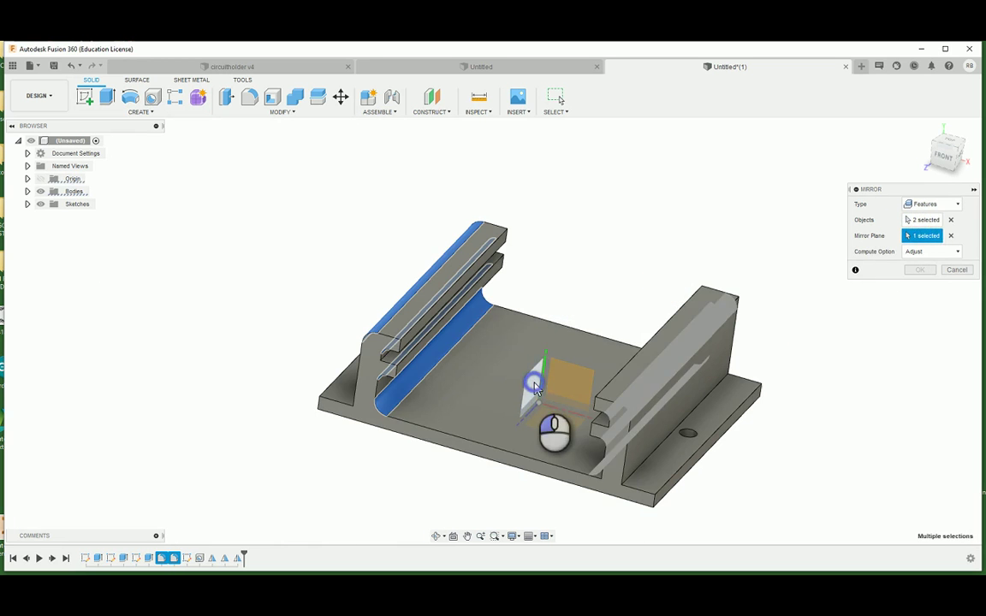
left_click(919, 270)
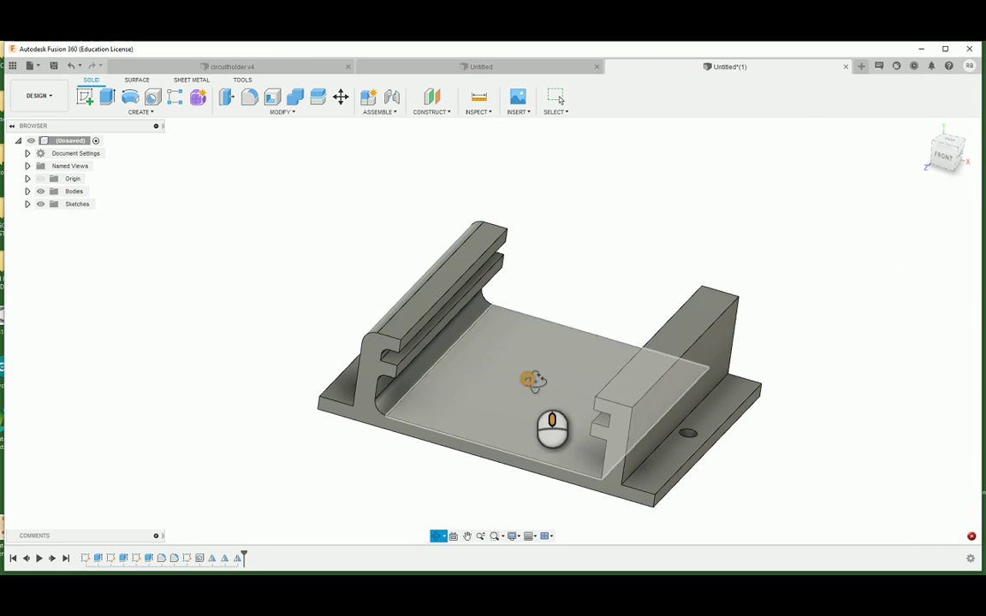
middle_click_drag(532, 380, 558, 310, "shift")
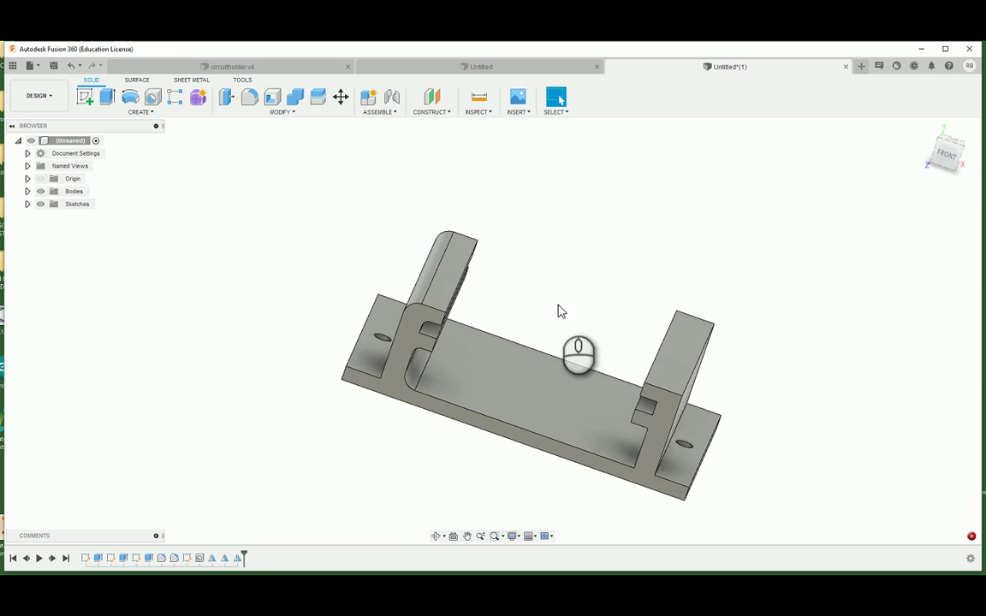
- Fillet the mirrored wall's inner base edge and outer top edge with a 2 mm radius
left_click(248, 99)
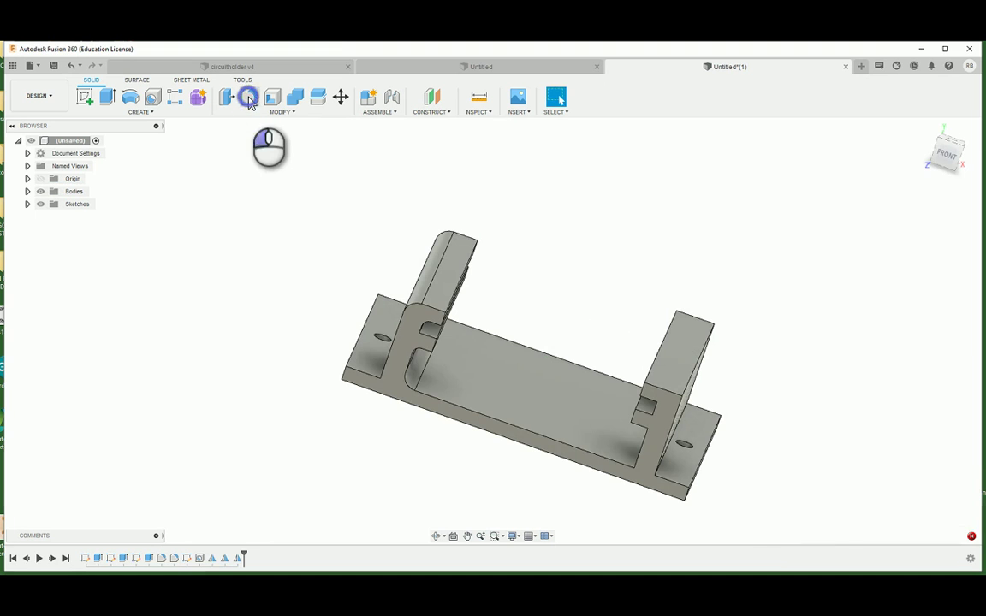
middle_click_drag(716, 531, 689, 482, "shift")
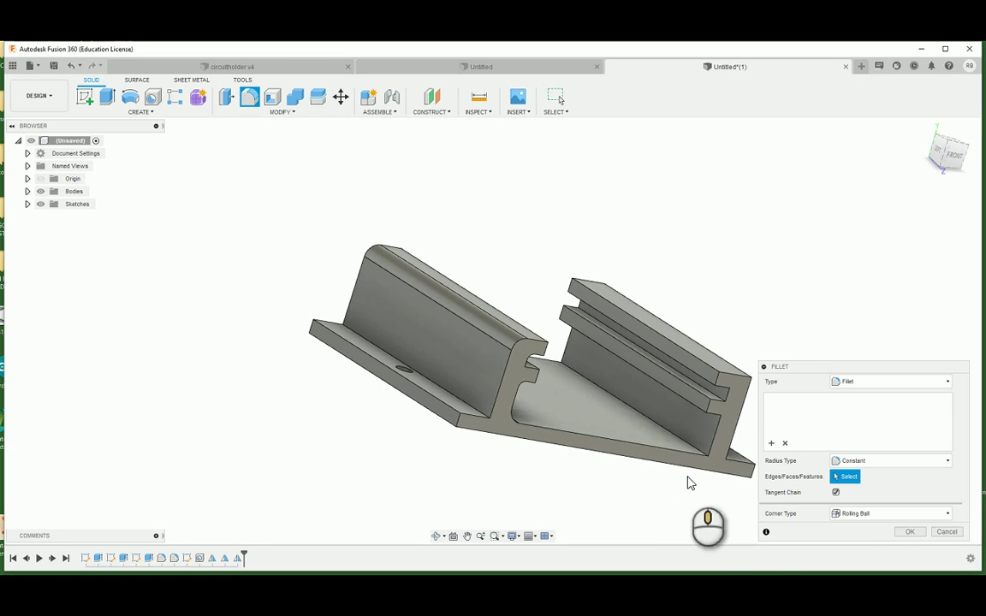
left_click(669, 436)
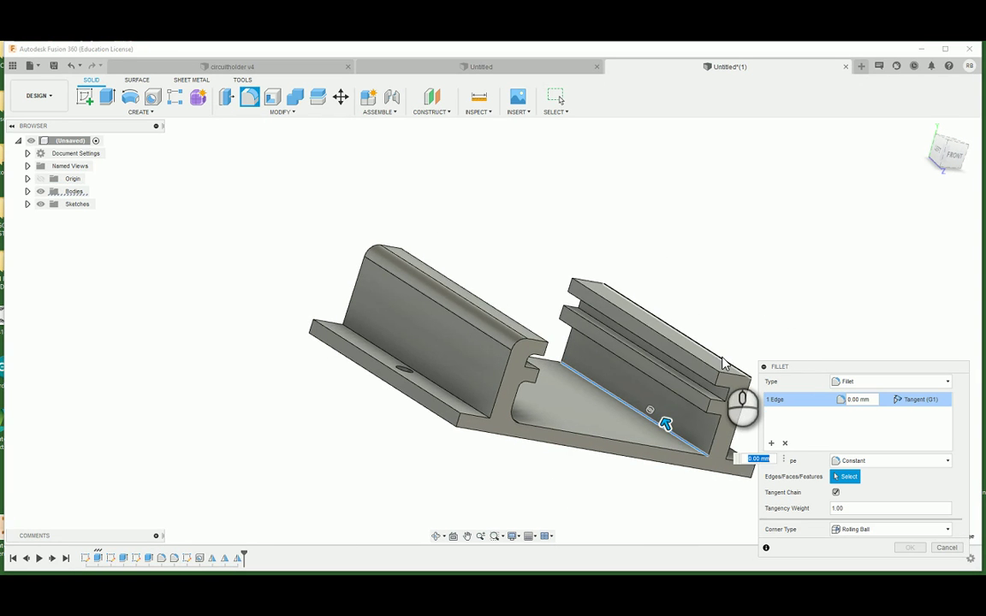
type("3")
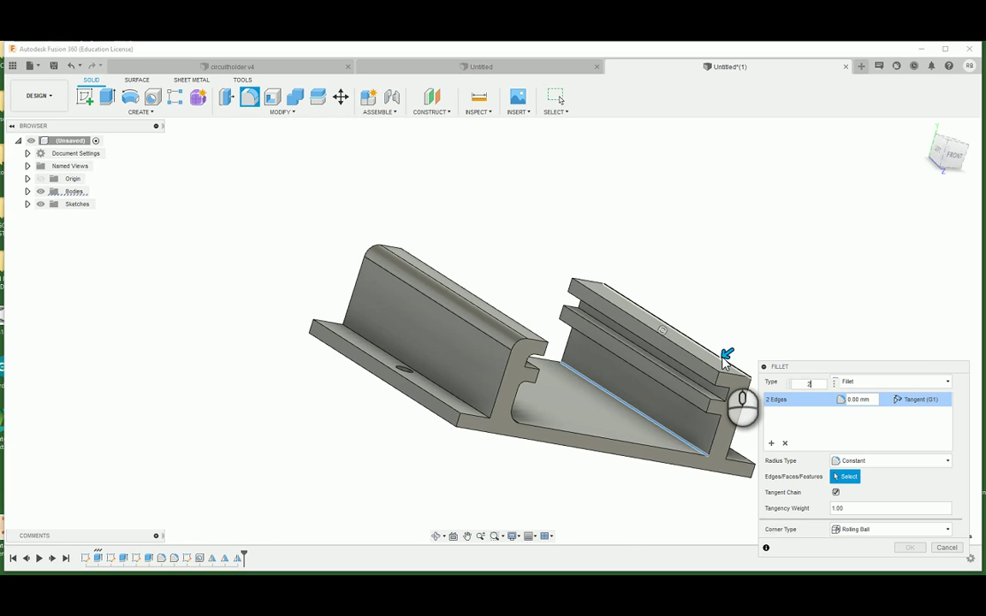
key("Return")
- Fillet the two inner corner edges where the undersides of the ledges meet the mirrored wall
left_click(249, 97)
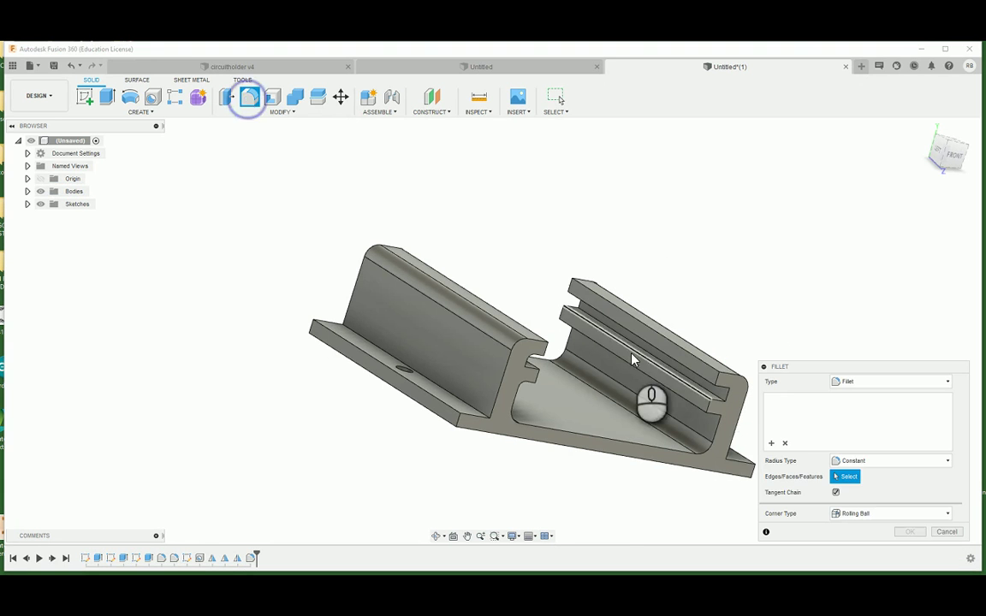
middle_click_drag(723, 402, 734, 374, "shift")
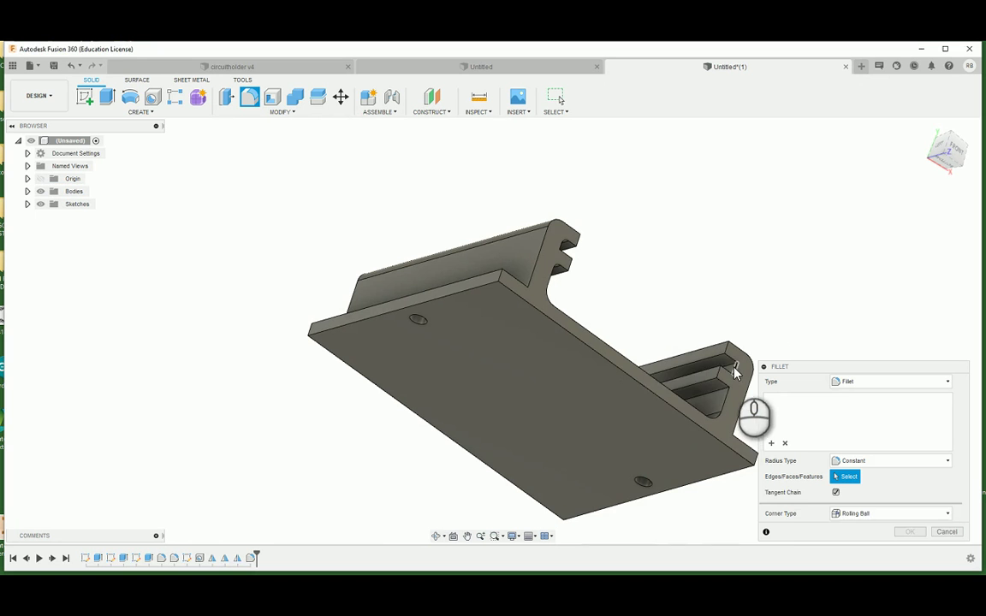
left_click(732, 370)
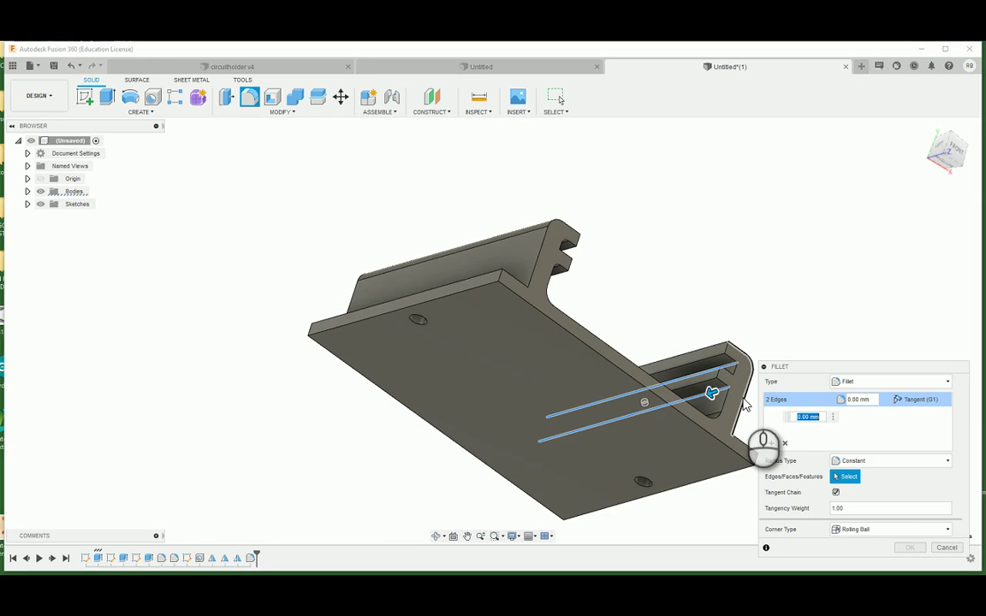
key("Escape")
middle_click_drag(743, 289, 633, 314, "shift")
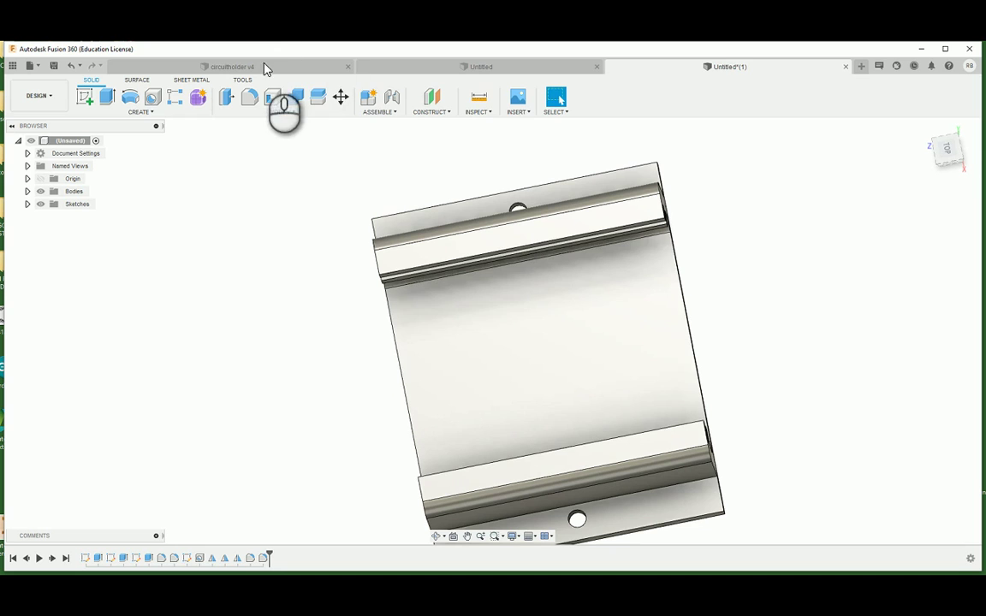
- In the finished circuitholder v4 design, measure between two adjacent flat sides of the large base opening, and close the measurement
left_click(241, 68)
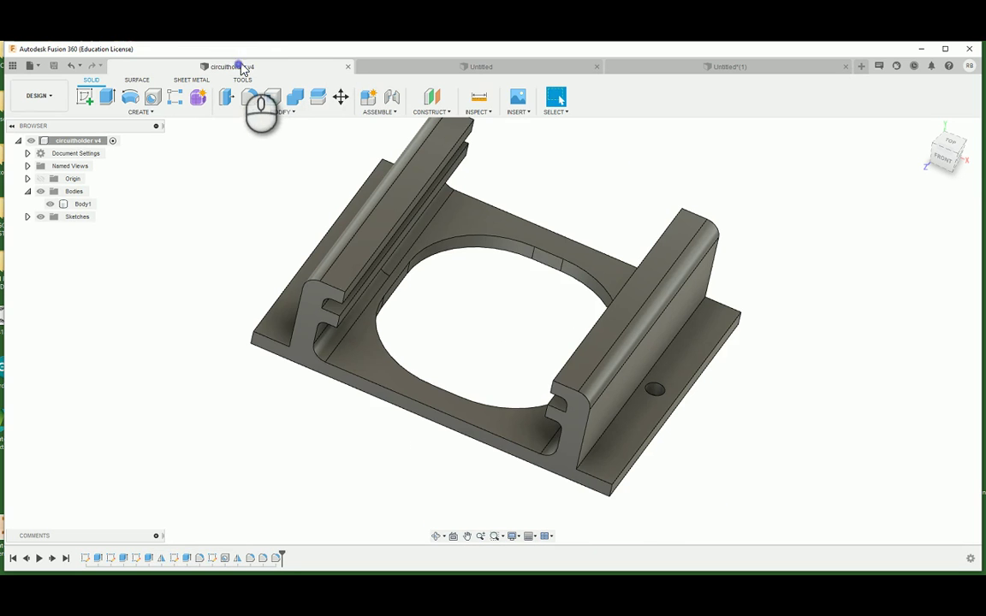
left_click(481, 99)
left_click(545, 257)
middle_click_drag(545, 257, 481, 285, "shift")
left_click(479, 272)
middle_click_drag(506, 325, 511, 192, "shift")
left_click(518, 206)
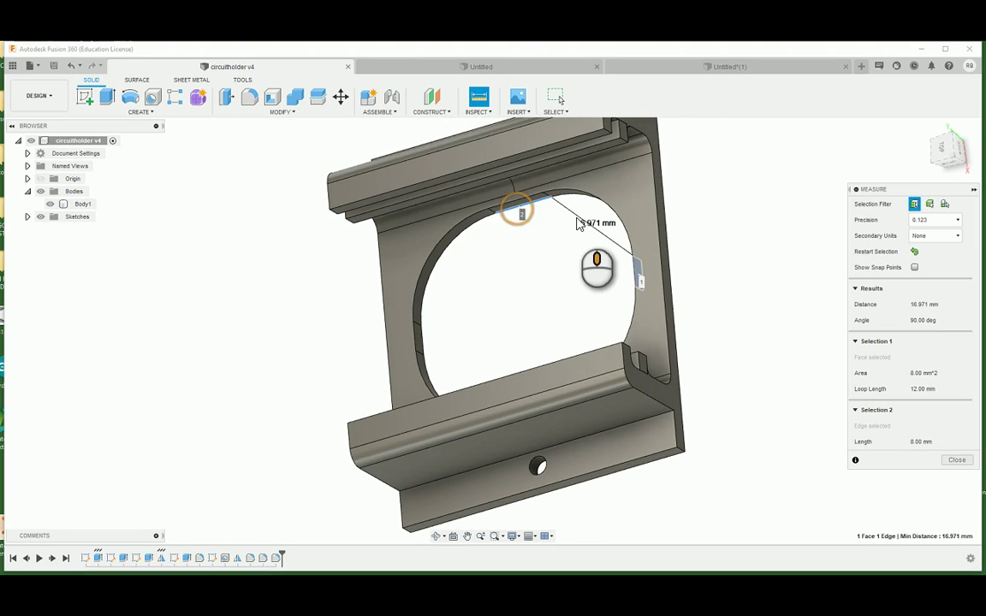
middle_click_drag(577, 222, 567, 312, "shift")
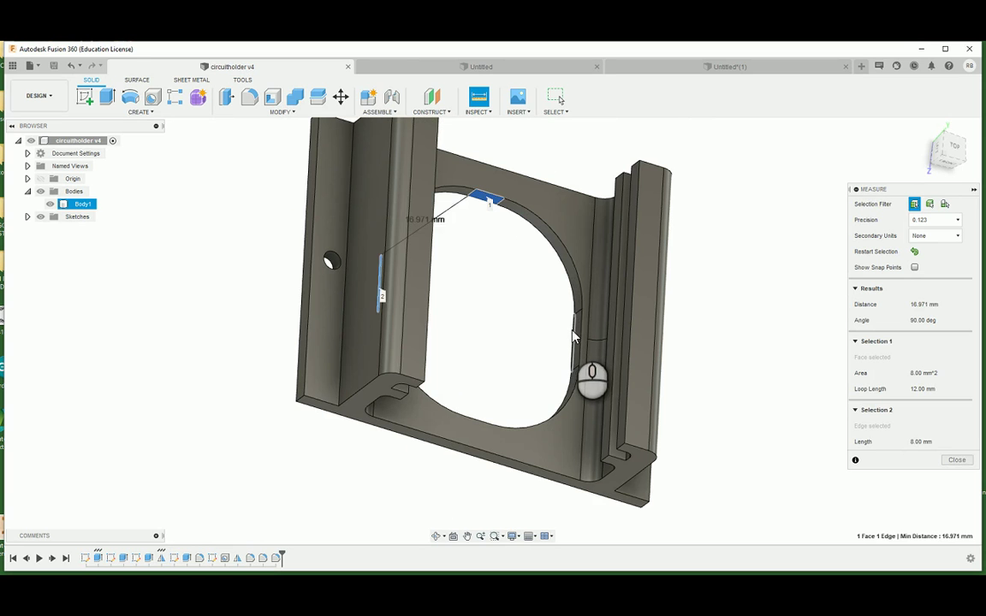
left_click(501, 314)
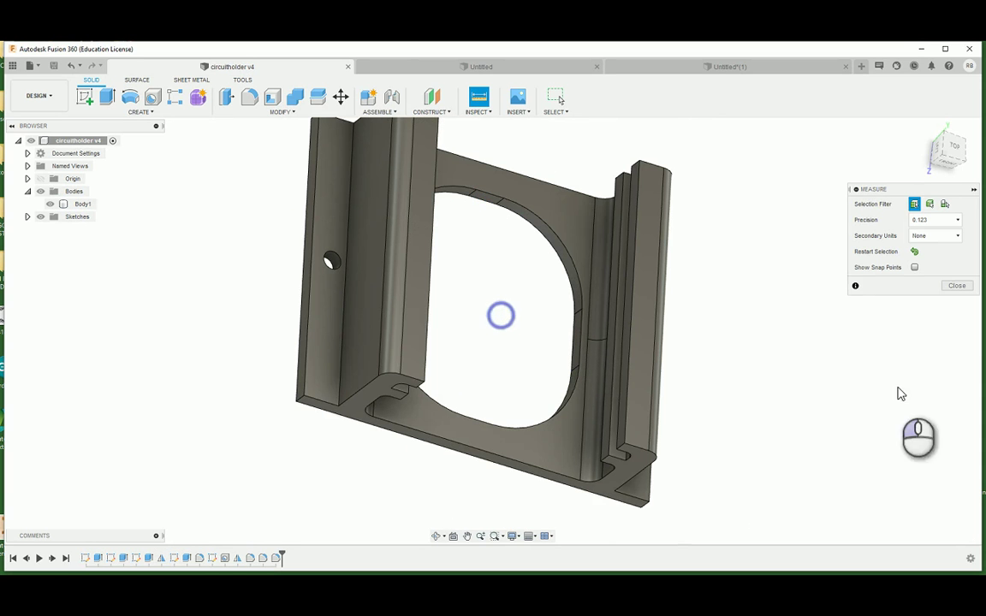
left_click(949, 287)
- Measure the distance between the opening's two opposite flat sides that run parallel to the walls, and end the measurement
left_click(479, 96)
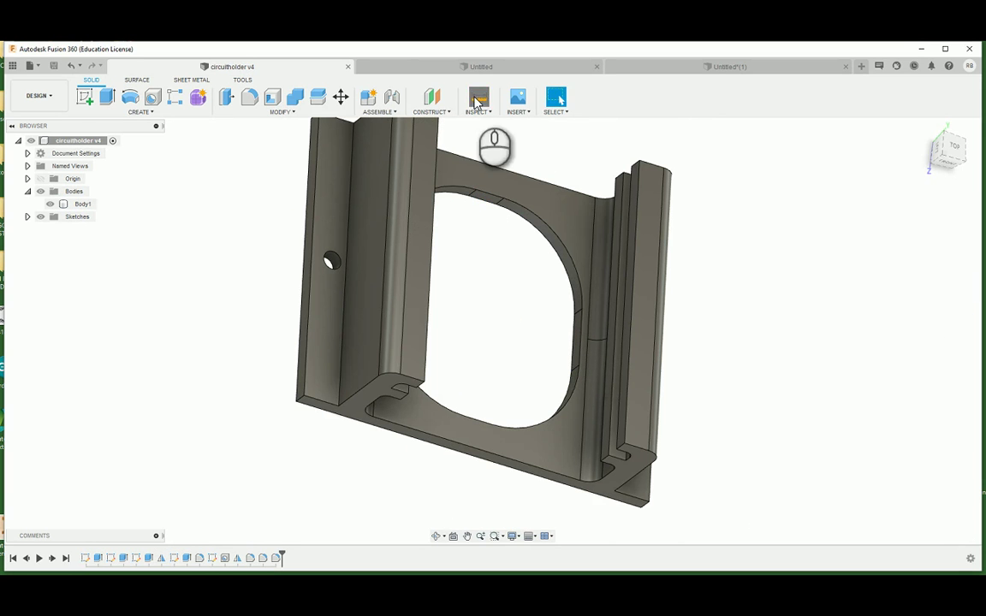
left_click(578, 348)
middle_click_drag(578, 349, 445, 276, "shift")
left_click(447, 256)
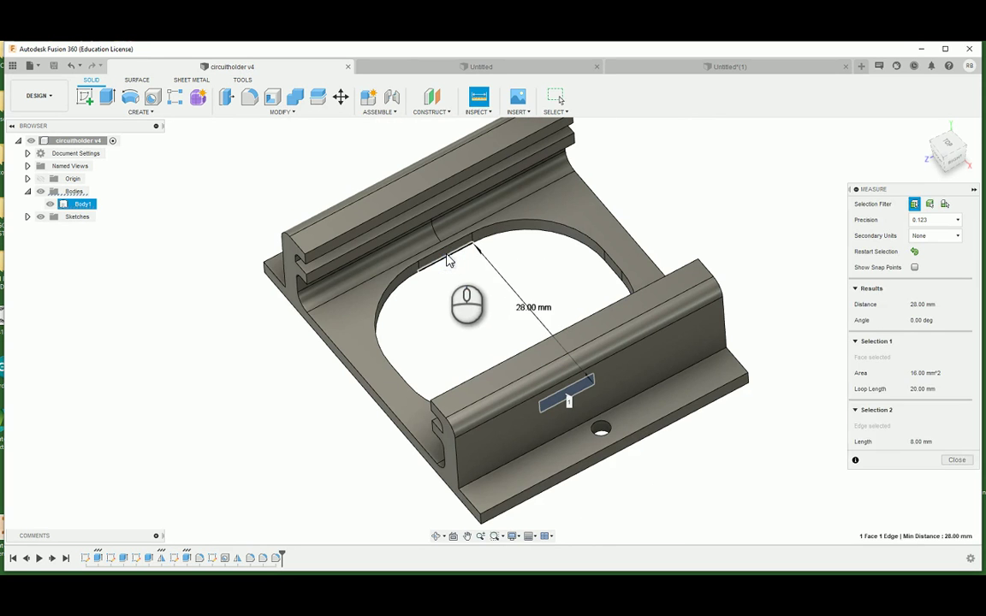
left_click(556, 97)
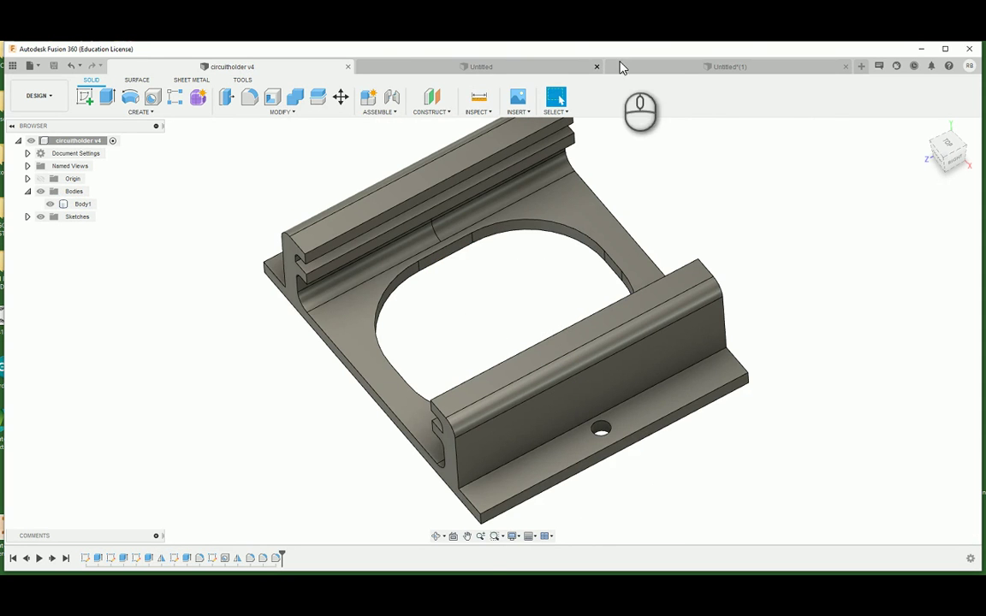
- Return to the unsaved new design and start a sketch on the base's upper face between the two walls
middle_click_drag(568, 236, 616, 213, "shift")
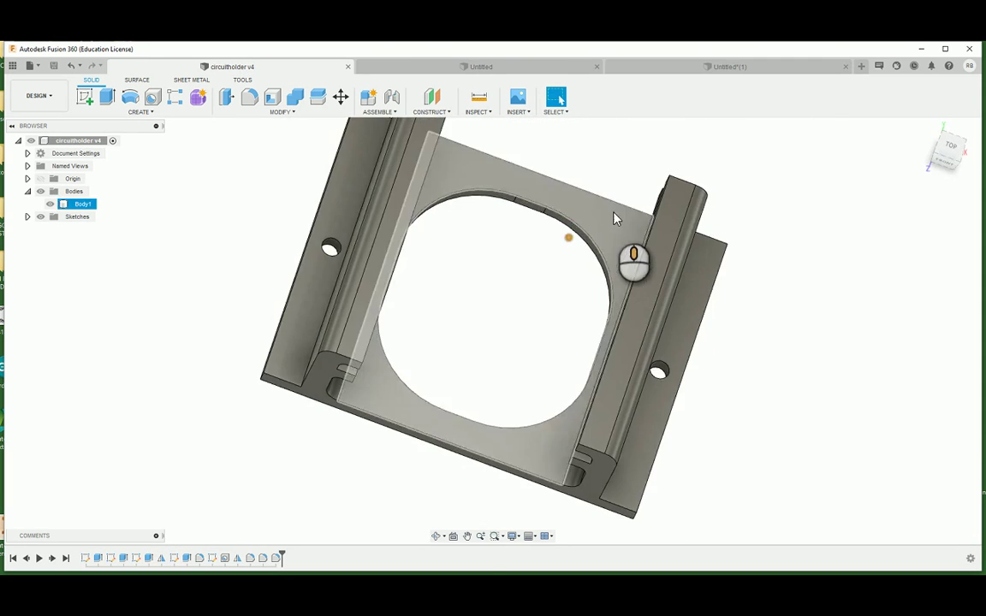
left_click(712, 68)
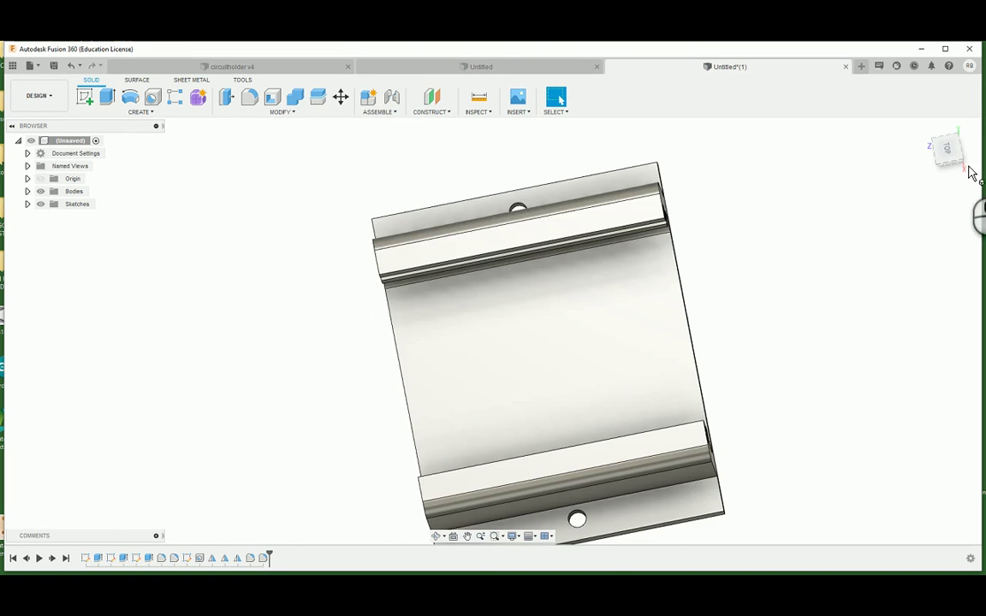
left_click(926, 129)
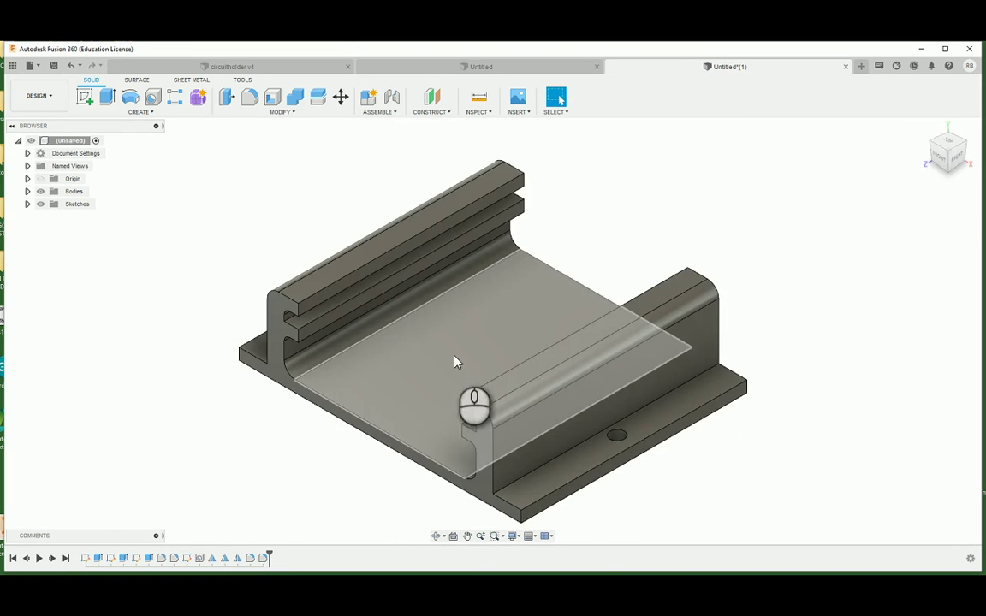
middle_click_drag(504, 383, 520, 402, "shift")
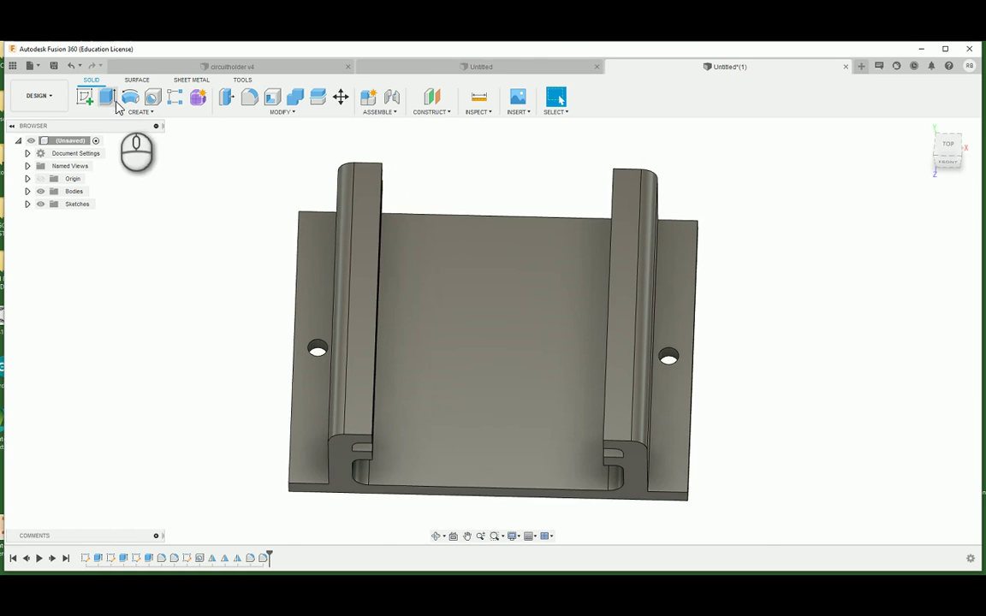
left_click(84, 97)
left_click(449, 327)
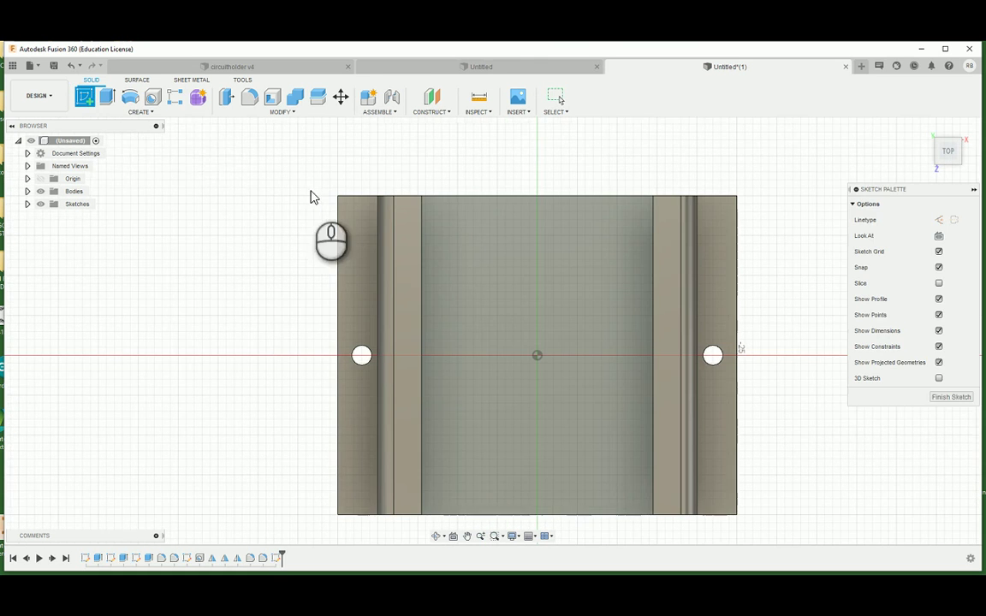
- Sketch a center rectangle at the origin, 28 mm across between the walls and 32 mm along them, and finish the sketch
left_click(107, 98)
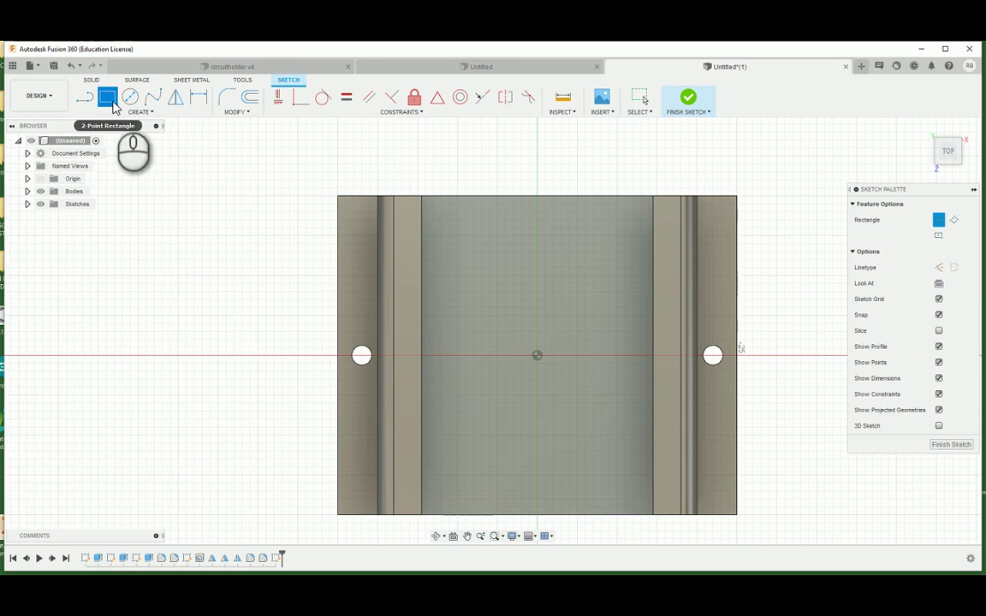
left_click(939, 236)
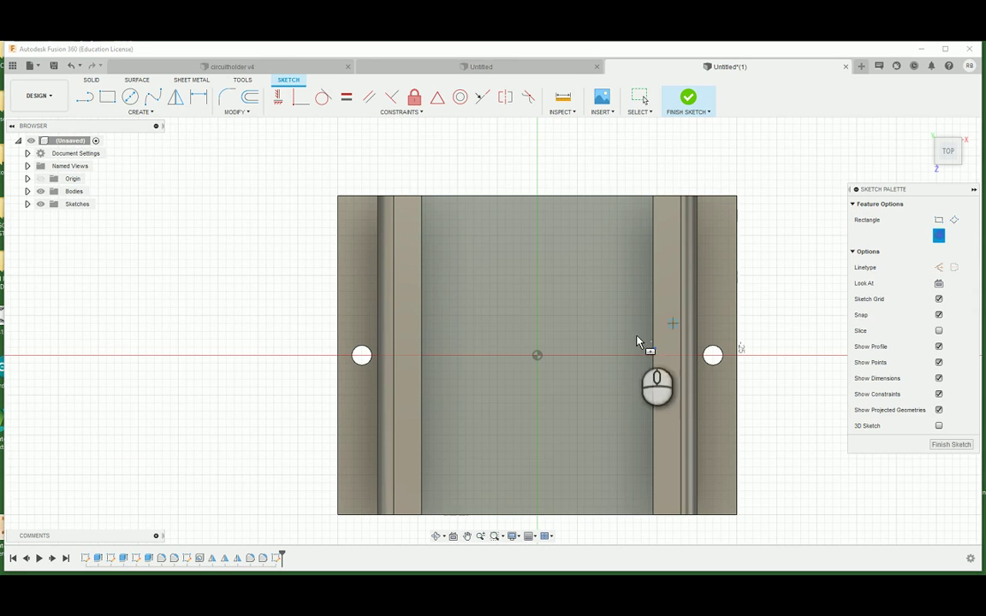
left_click(536, 357)
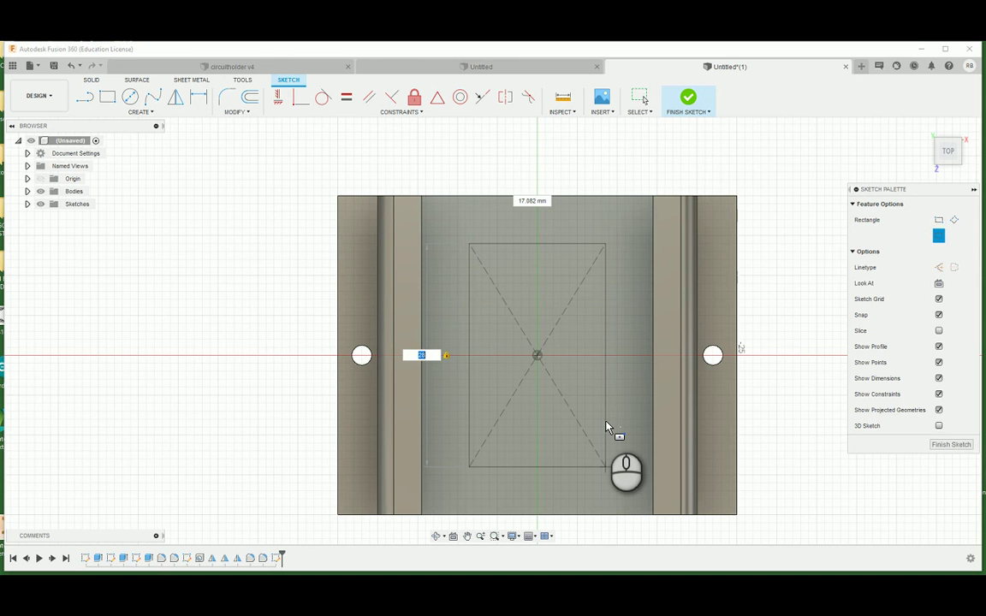
key("Tab")
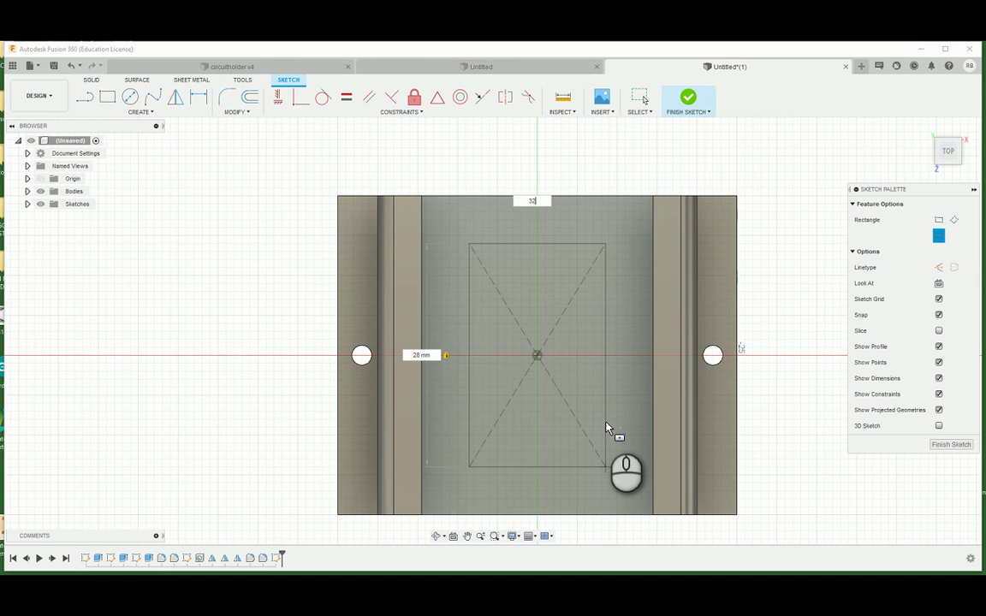
type("32")
key("Tab")
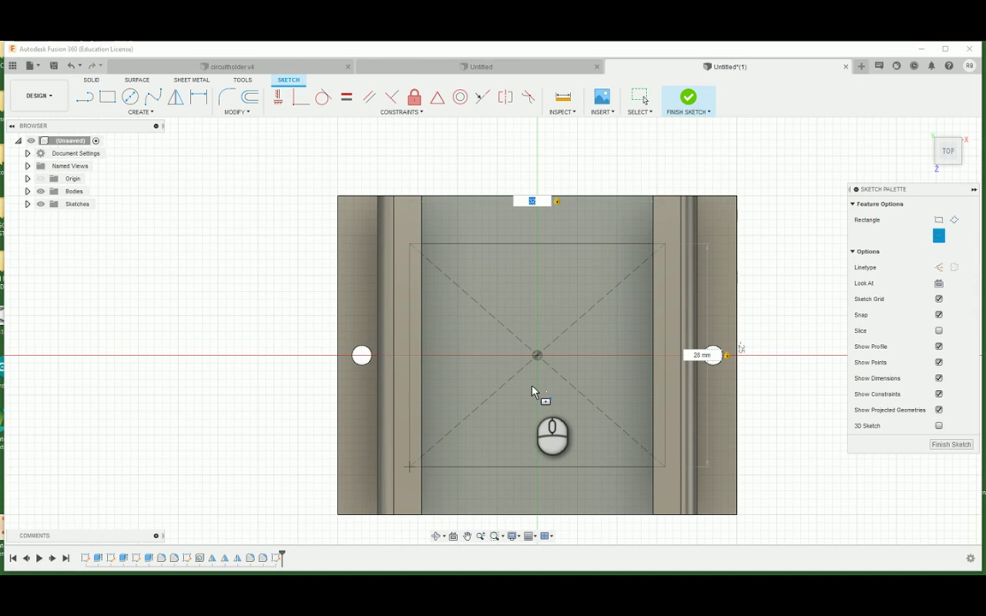
type("2")
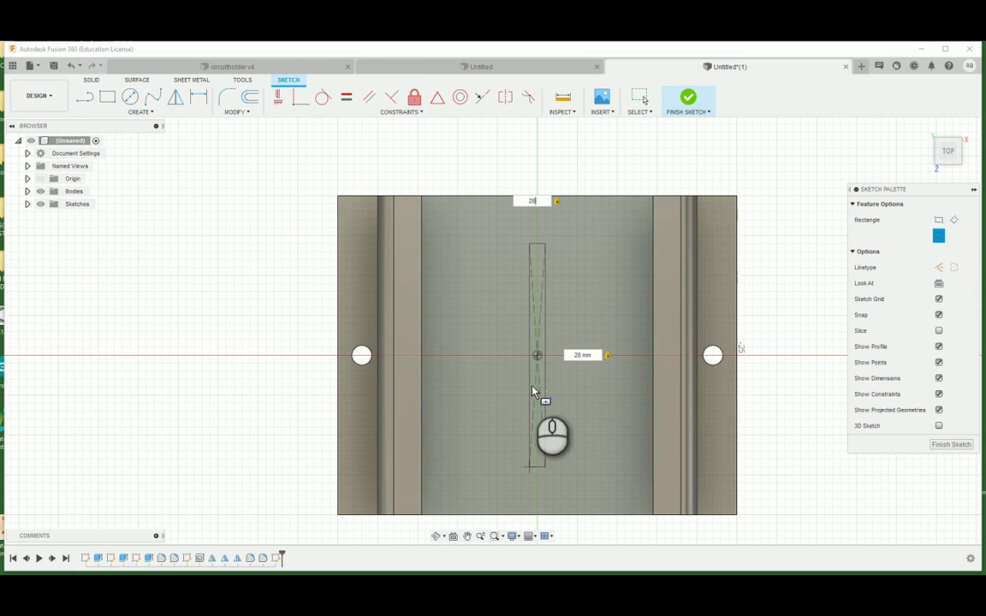
type("8")
key("Tab")
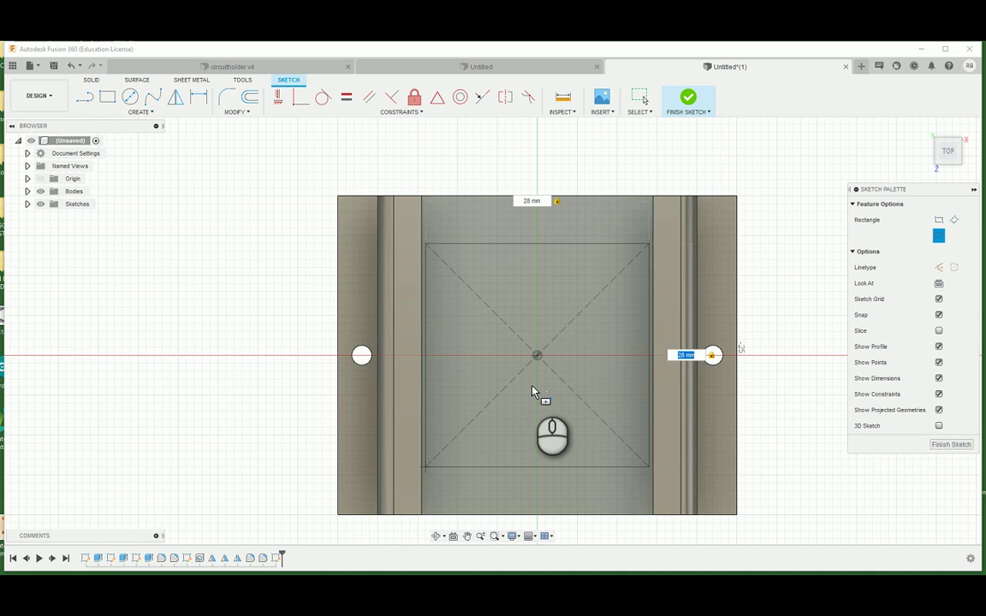
type("32")
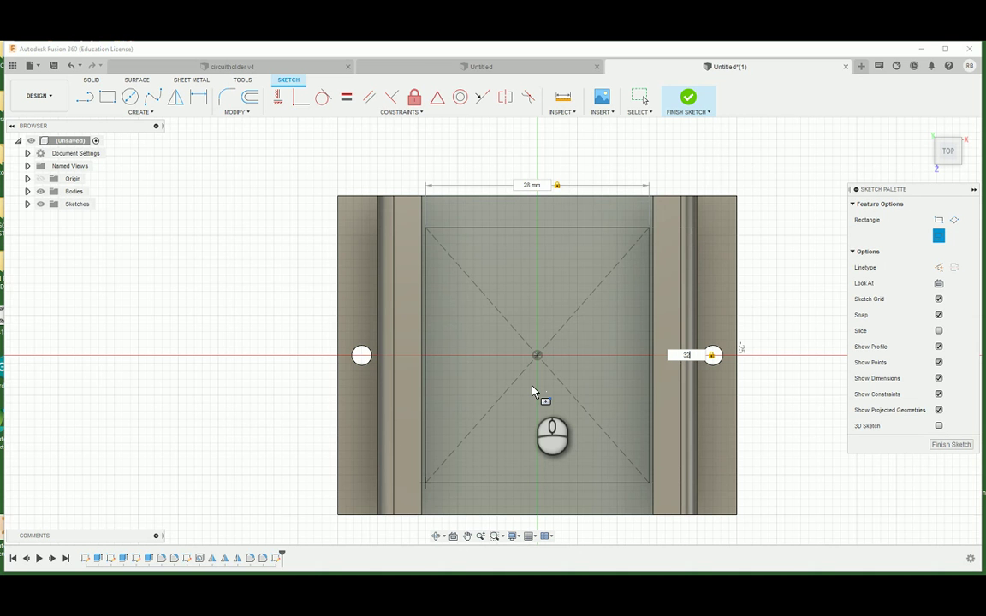
key("Return")
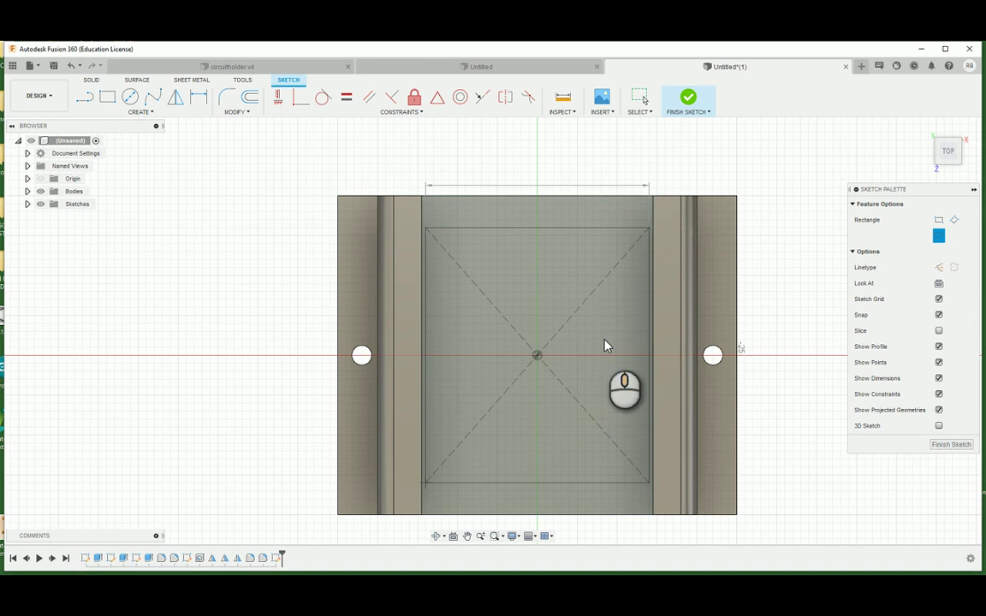
left_click(686, 99)
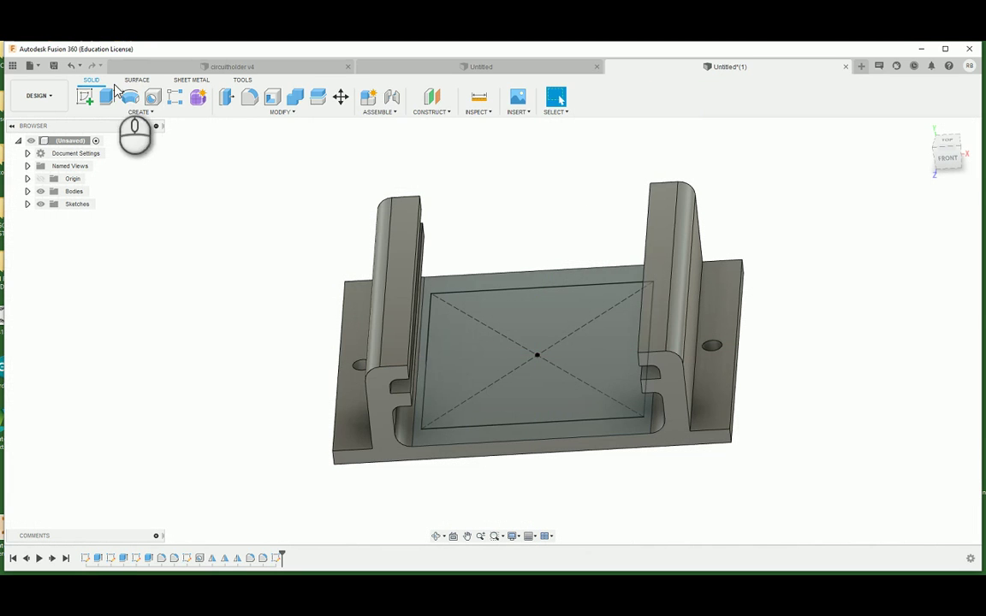
- Extrude the rectangle 7 mm downward as a cut through the base
left_click(107, 99)
left_click(541, 400)
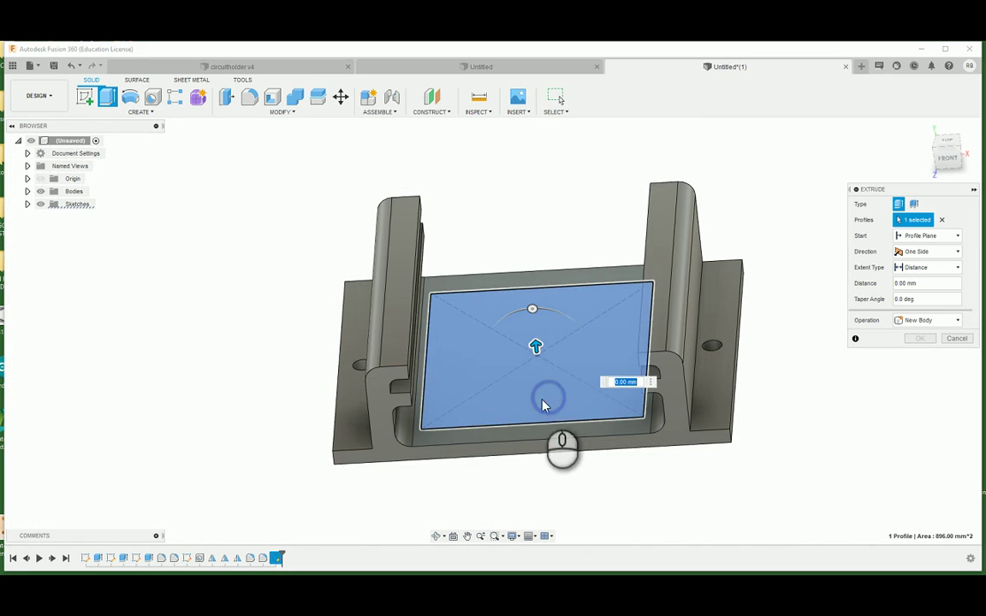
left_click_drag(535, 345, 544, 412)
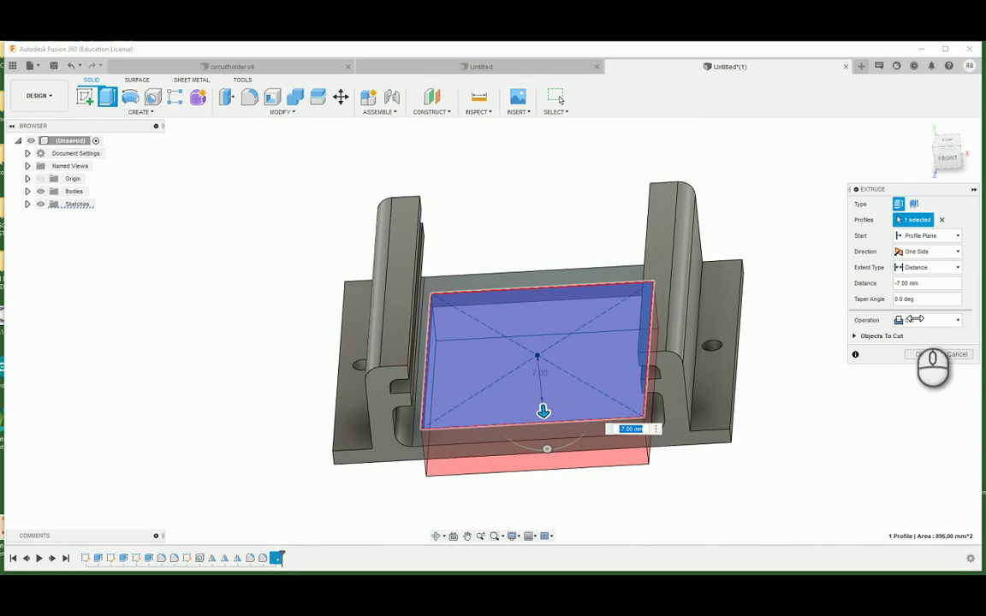
left_click(922, 354)
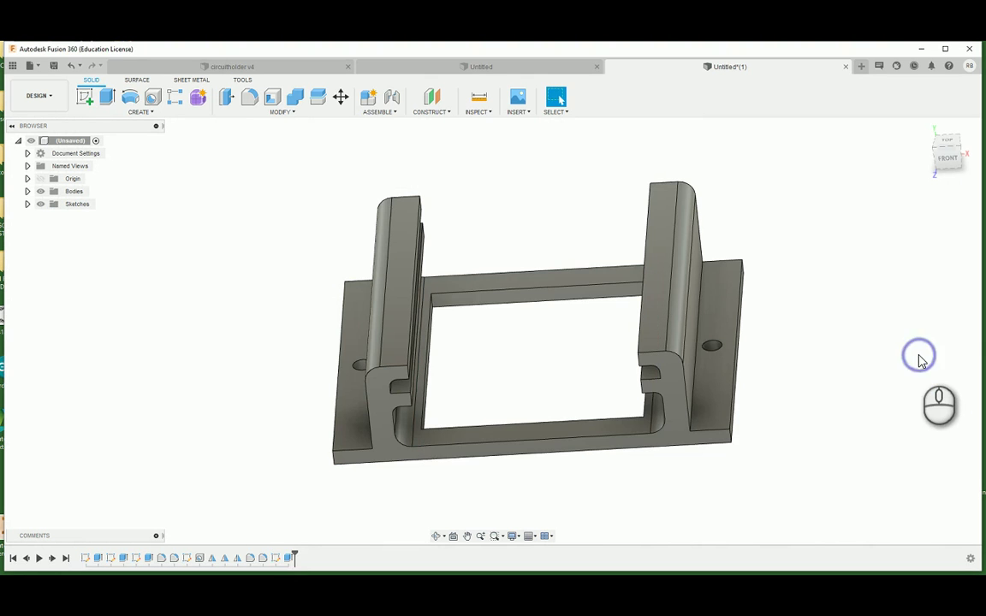
- Fillet the four vertical corner edges of the rectangular base opening with one large radius
left_click(247, 98)
middle_click_drag(519, 220, 486, 259, "shift")
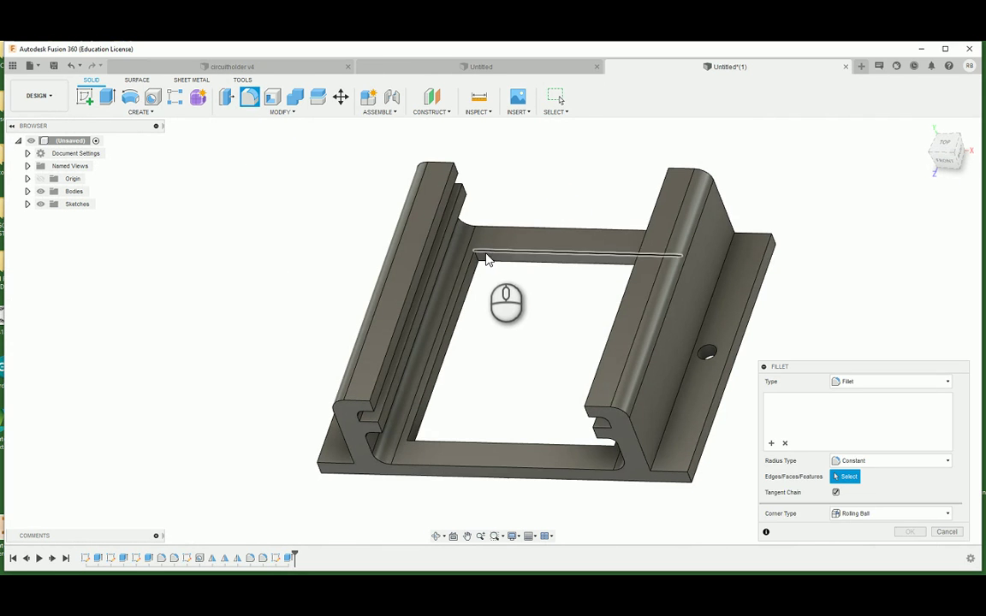
left_click(476, 257)
middle_click_drag(490, 332, 469, 389, "shift")
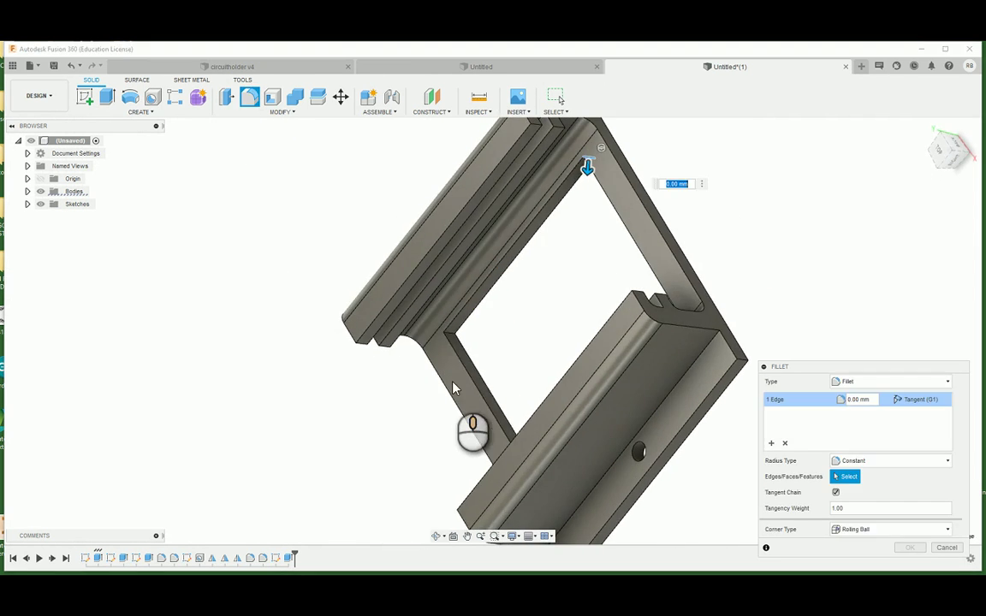
left_click(455, 339)
middle_click_drag(455, 341, 516, 366, "shift")
left_click(516, 366)
middle_click_drag(651, 462, 635, 419, "shift")
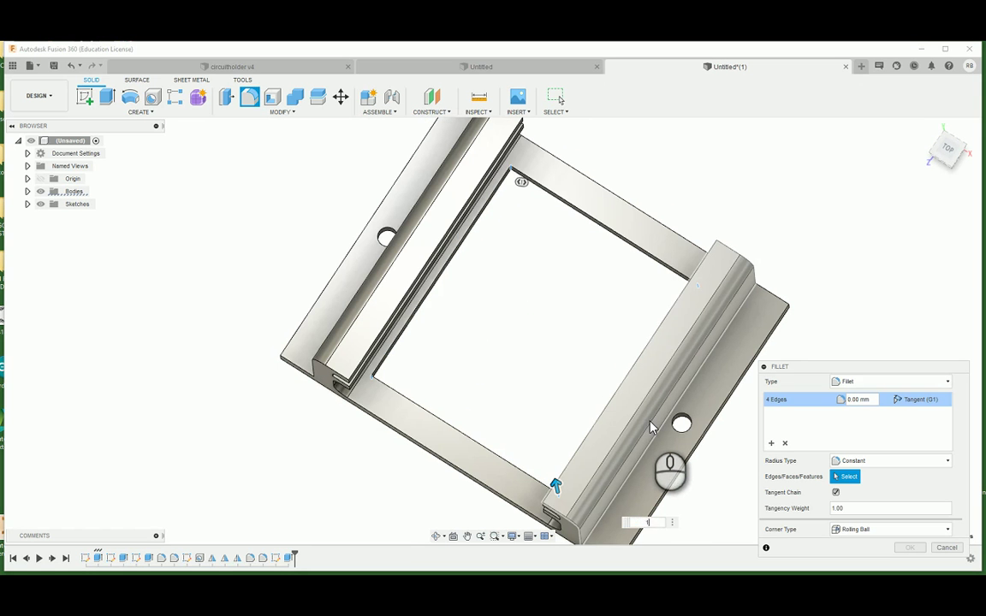
key("Return")
key("Return")
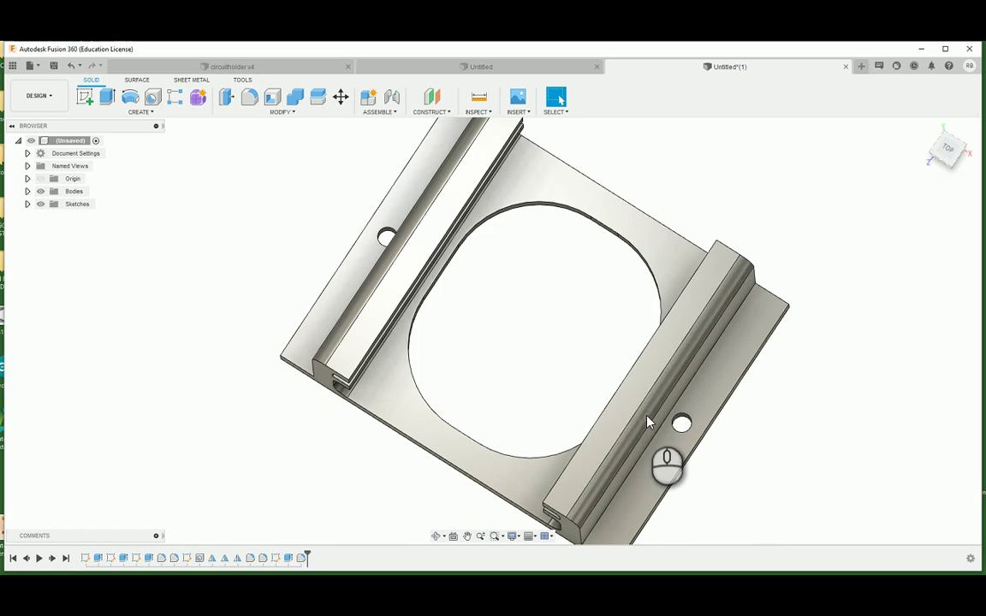
middle_click_drag(781, 469, 696, 449, "shift")
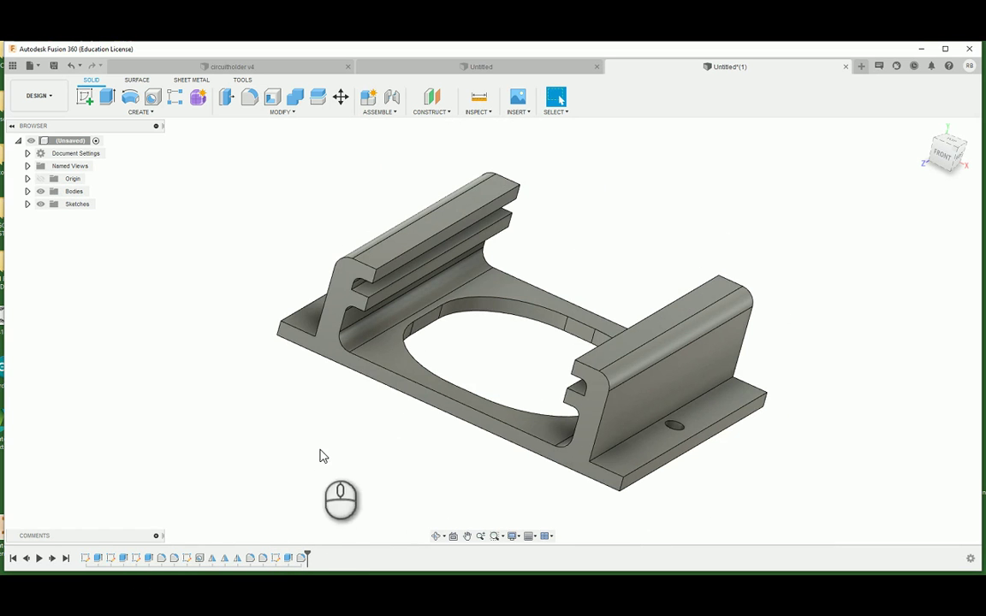
mouse_move(315, 495)
middle_mouse_down("shift")
mouse_move(336, 501)
mouse_move(294, 493)
mouse_move(314, 501)
middle_mouse_up("shift")
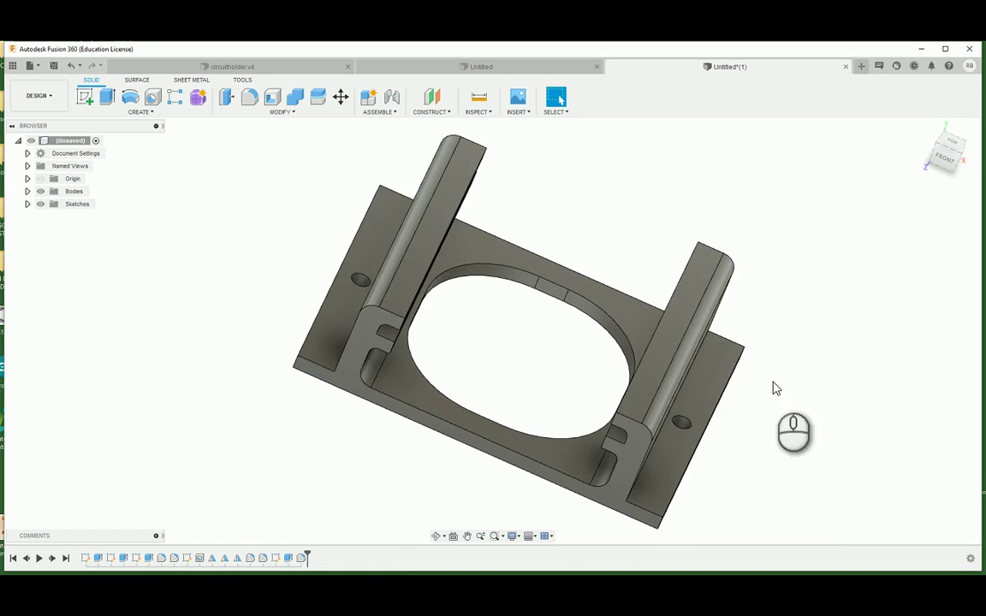
mouse_move(814, 444)
middle_mouse_down("shift")
mouse_move(842, 438)
mouse_move(812, 455)
mouse_move(801, 435)
middle_mouse_up("shift")
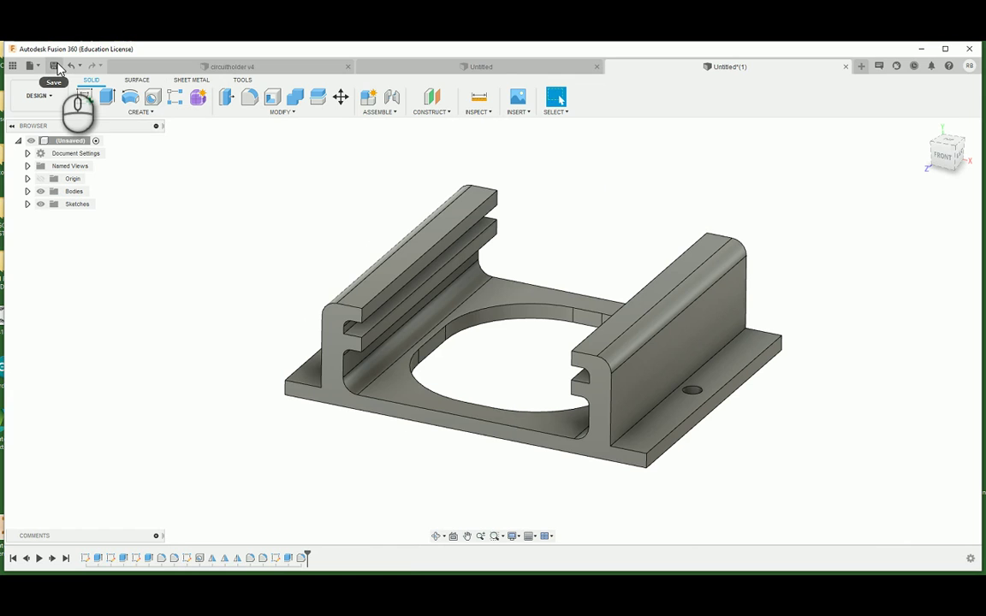
- Save the design as "Lantern circuit holder" in the Battle tops project
left_click(55, 66)
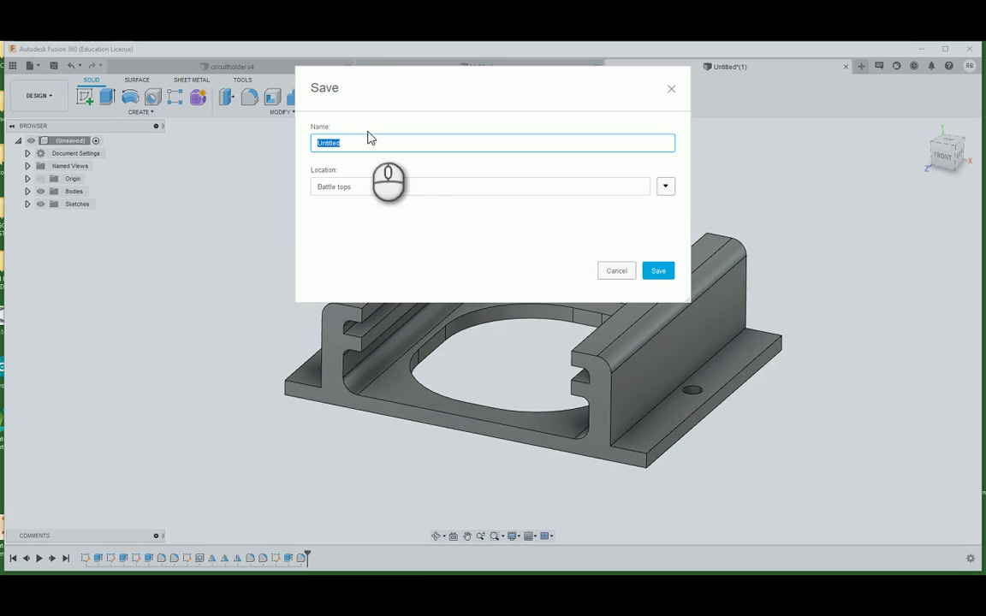
left_click(665, 186)
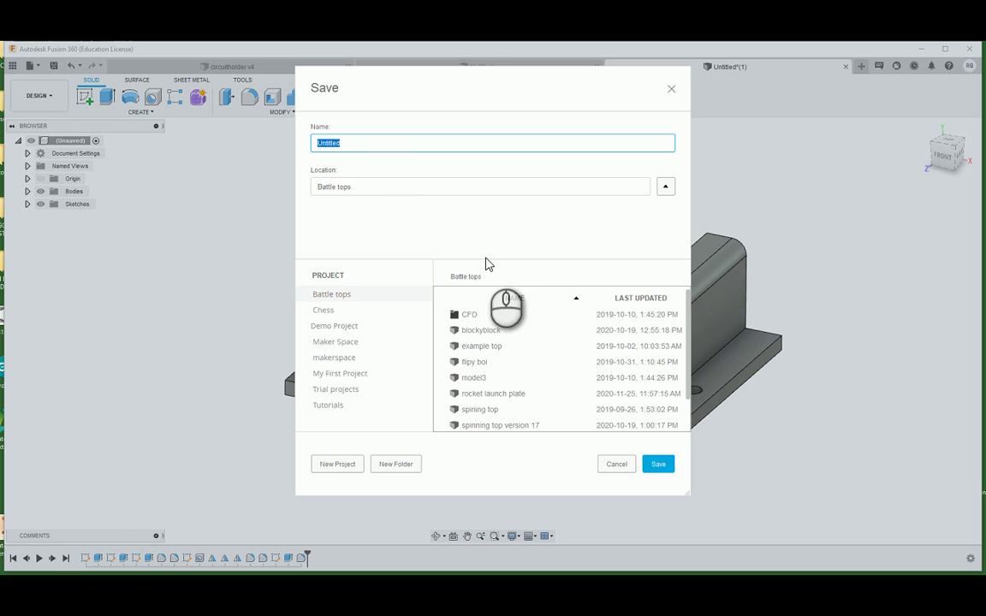
left_click_drag(391, 142, 304, 143)
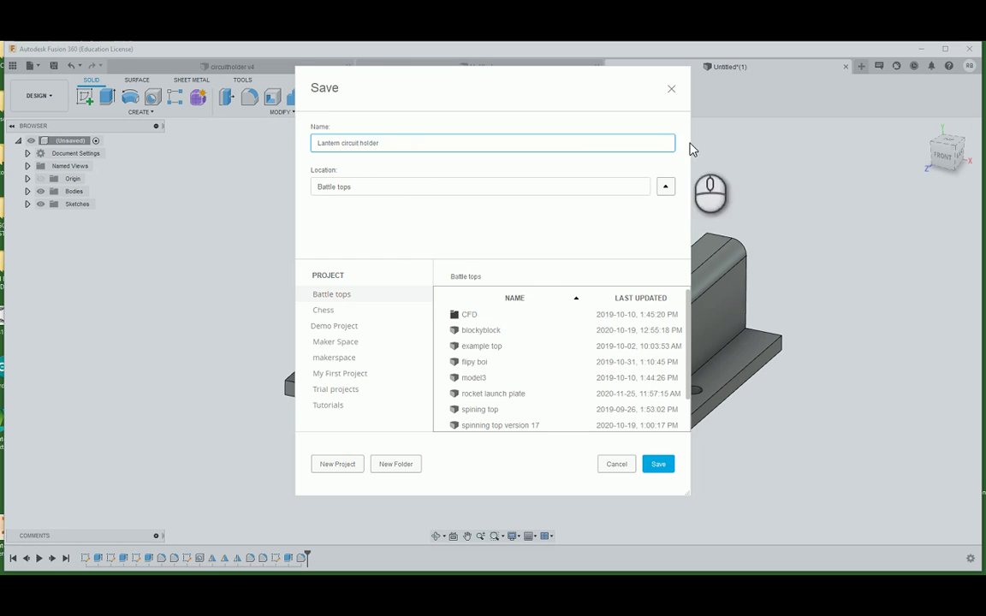
left_click(666, 185)
left_click(666, 186)
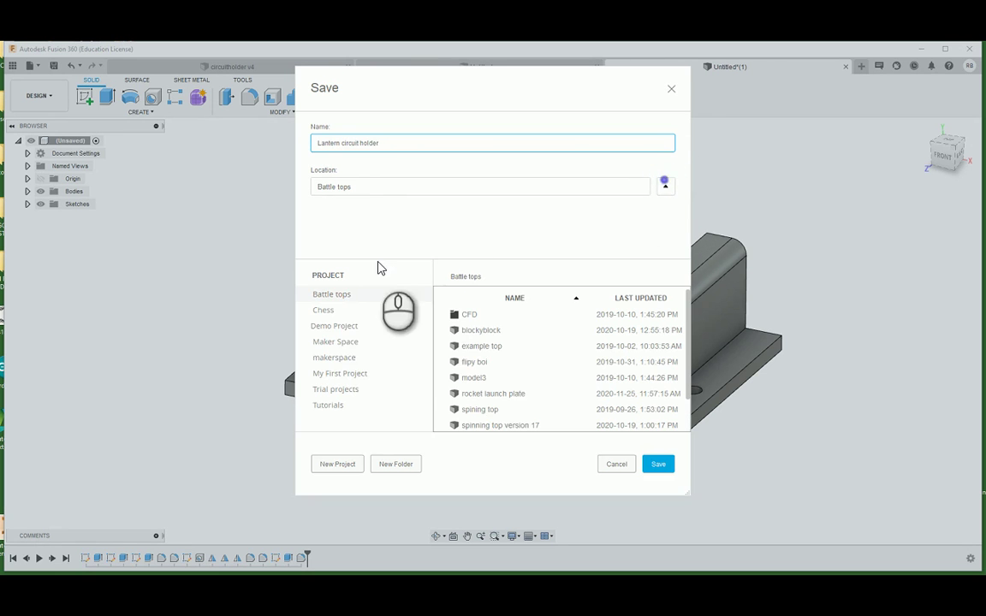
left_click(658, 463)
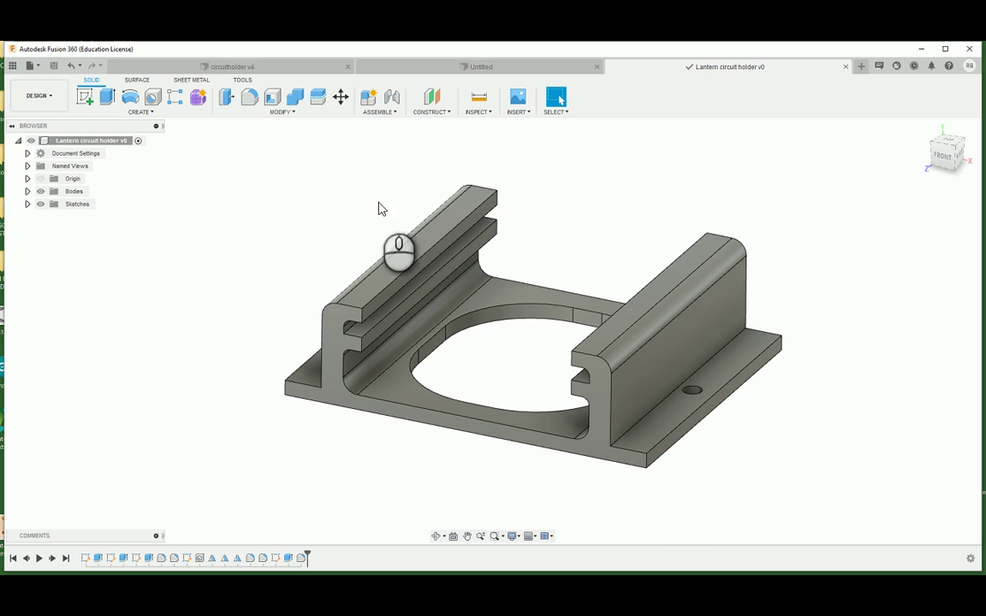
- Export the circuit holder's body as a binary STL with medium refinement, named "Lanterncircuit", in the 3D printing folder
left_click(13, 66)
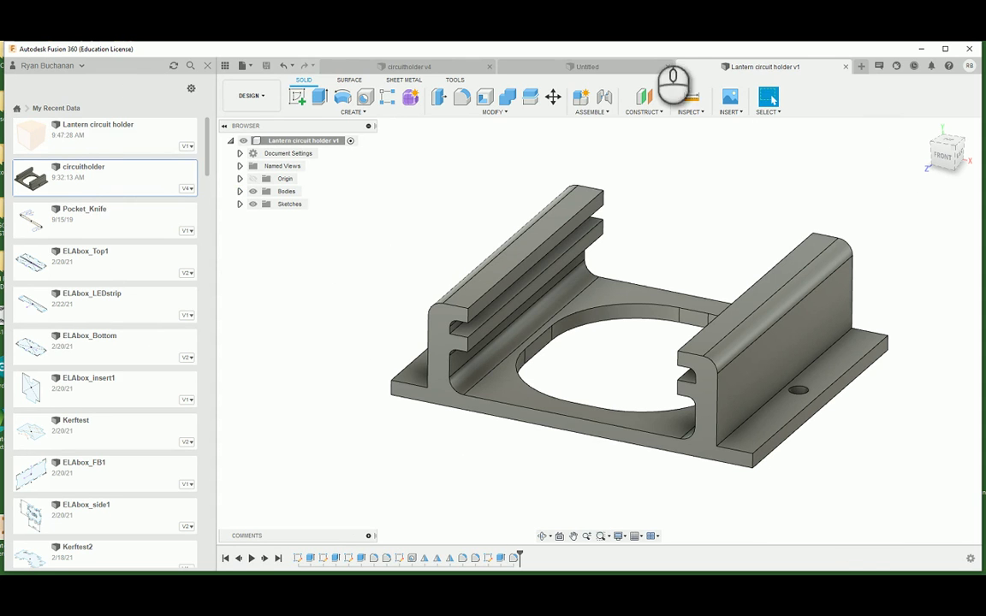
left_click(240, 191)
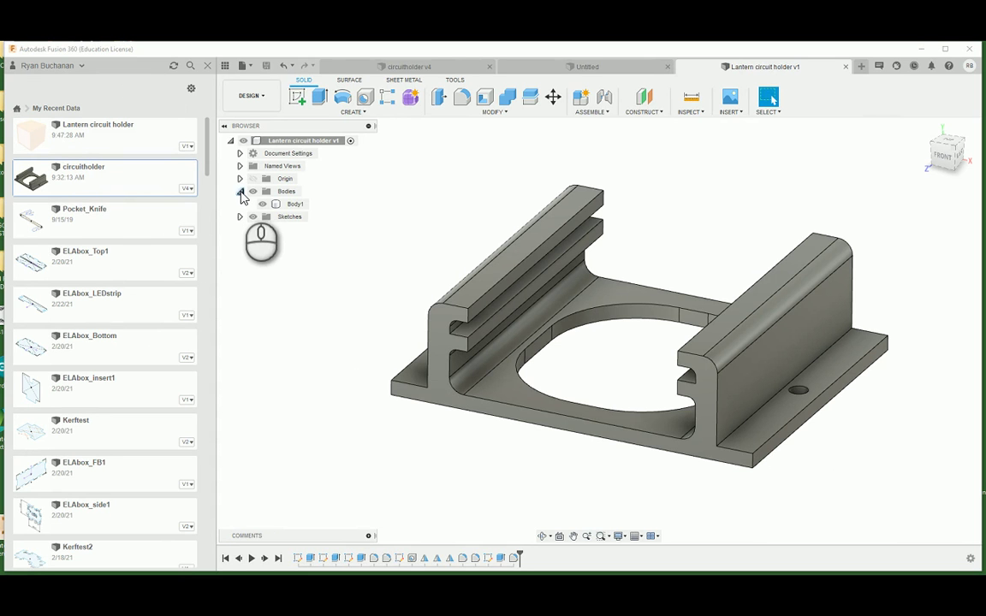
left_click(241, 192)
left_click(286, 191)
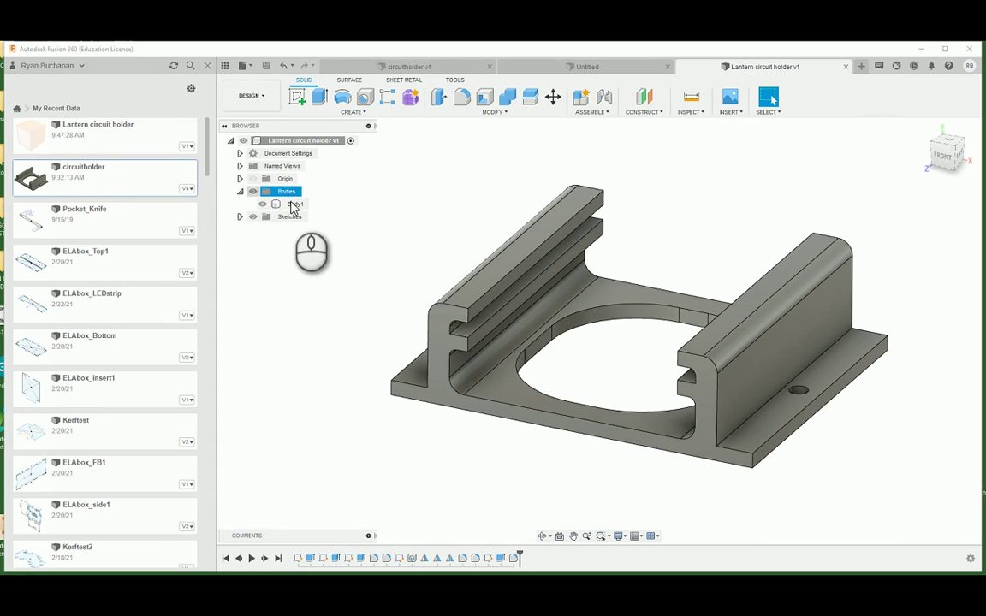
right_click(291, 207)
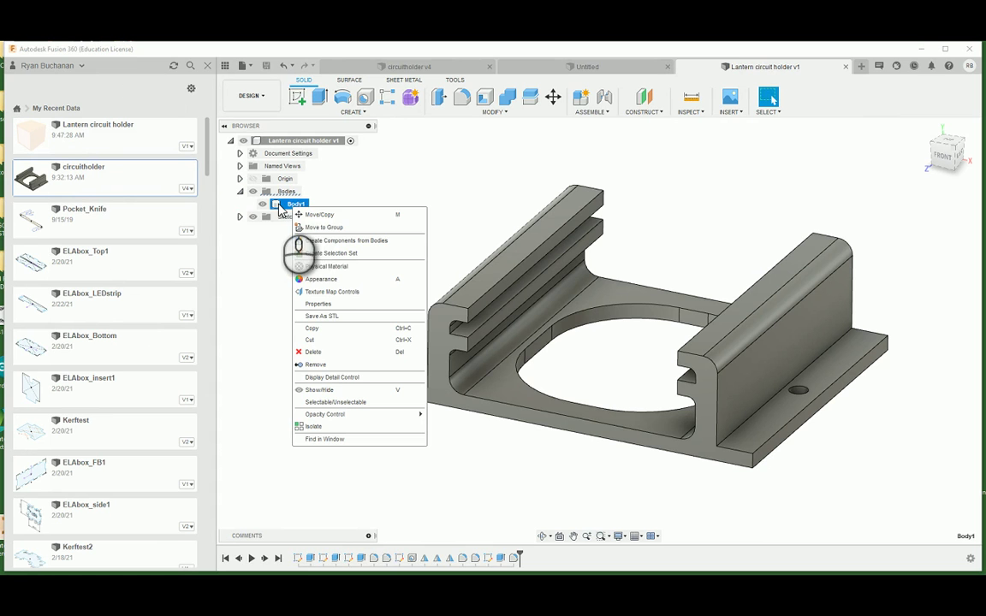
left_click(339, 319)
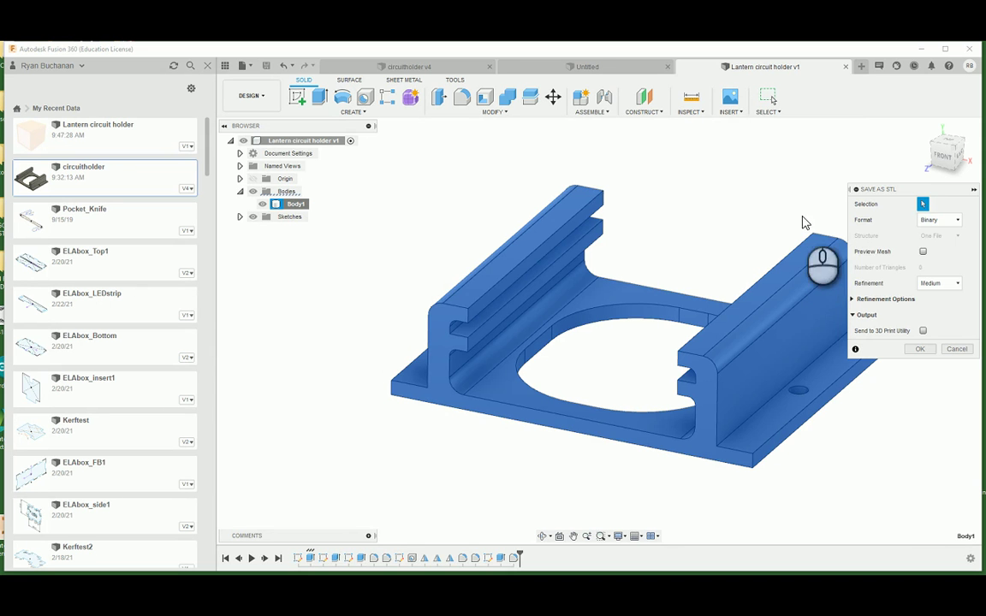
left_click(920, 350)
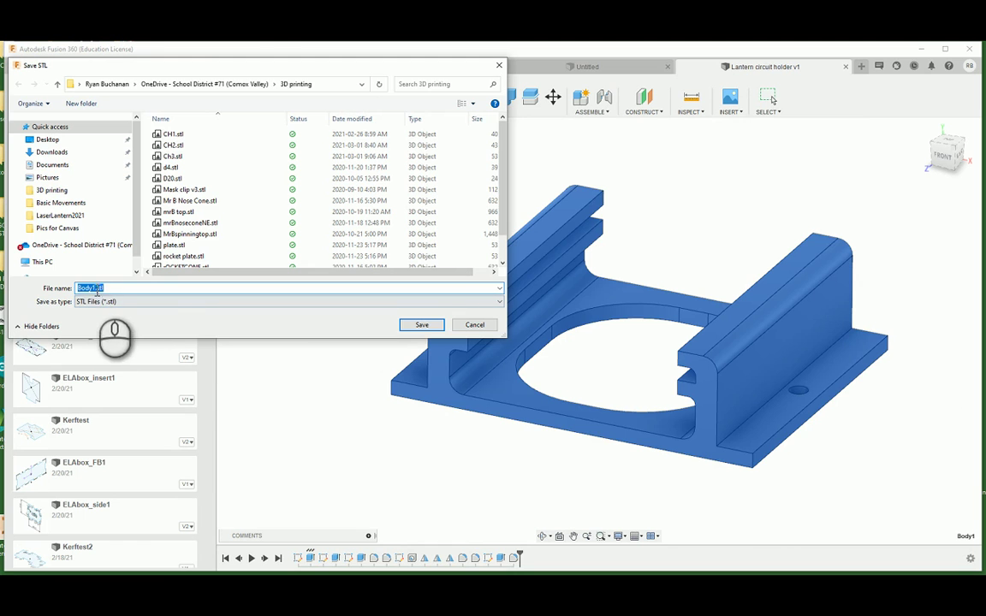
left_click(94, 287)
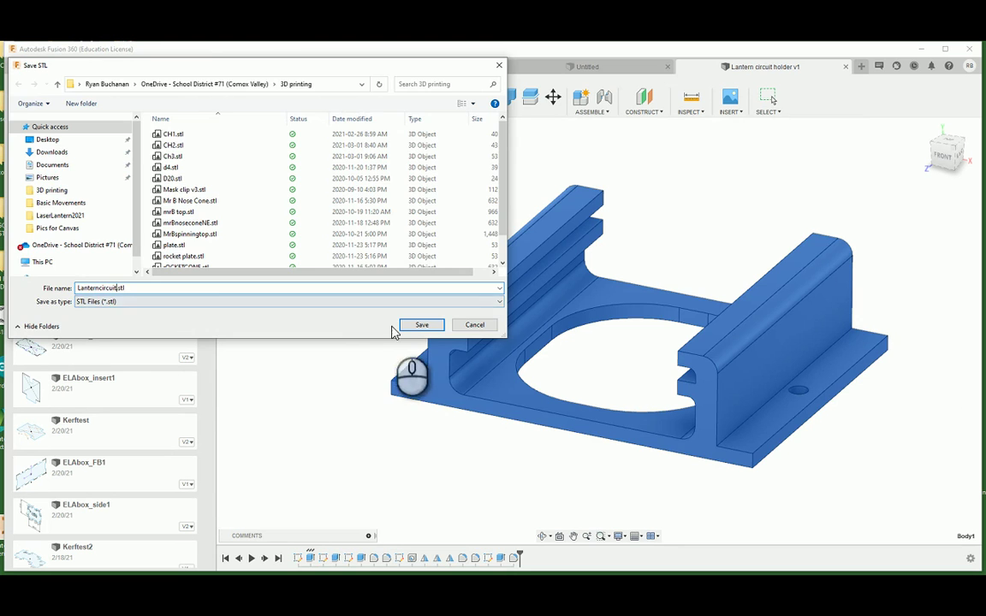
left_click(420, 326)
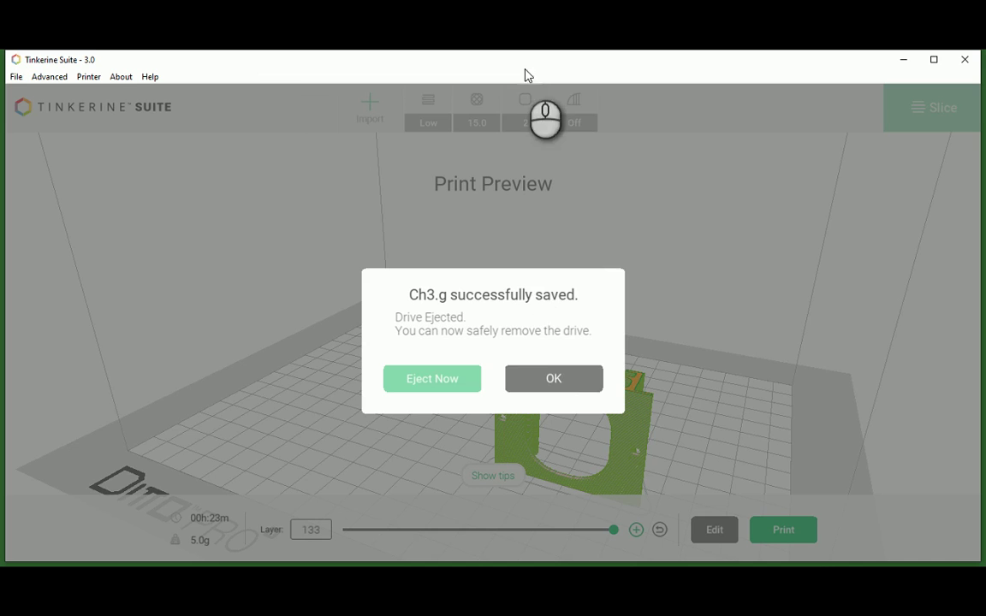
- Switch to Tinkerine Suite, dismiss the message about the previous print file, and start a new project
mouse_move(544, 63)
left_mouse_down()
mouse_move(379, 70)
mouse_move(532, 55)
mouse_move(546, 66)
left_mouse_up()
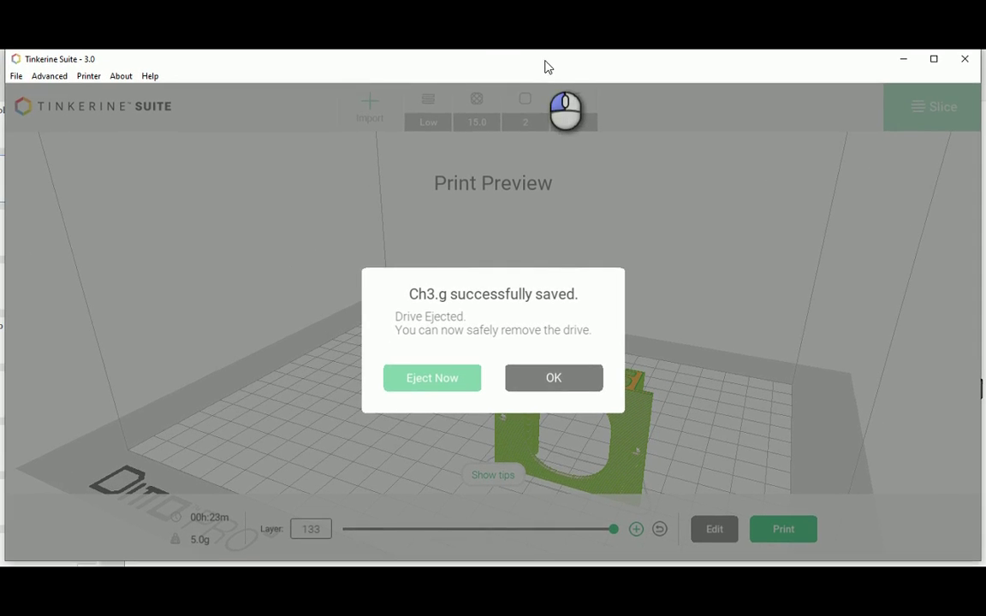
left_click(432, 382)
left_click(516, 370)
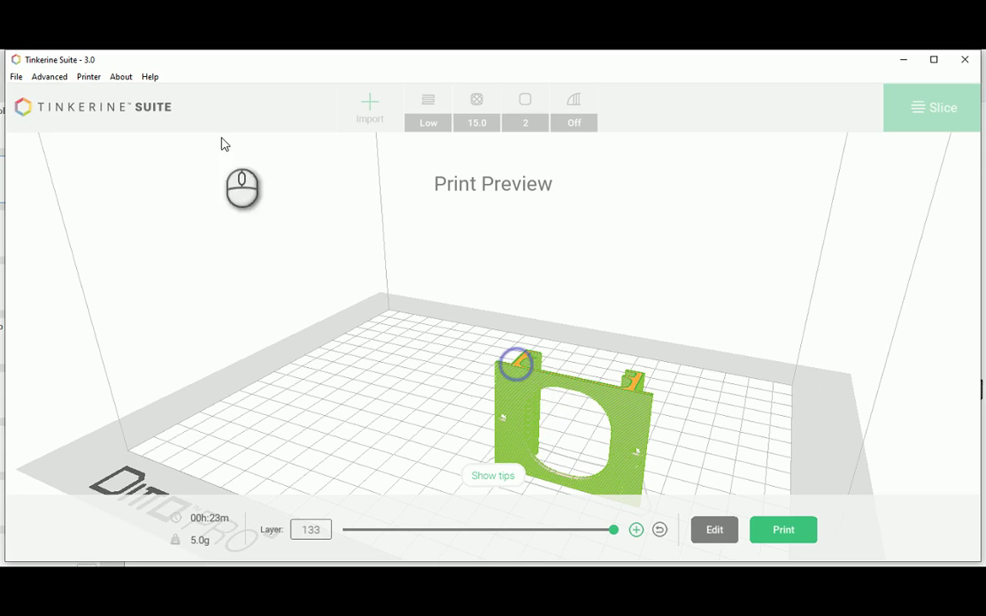
left_click(16, 77)
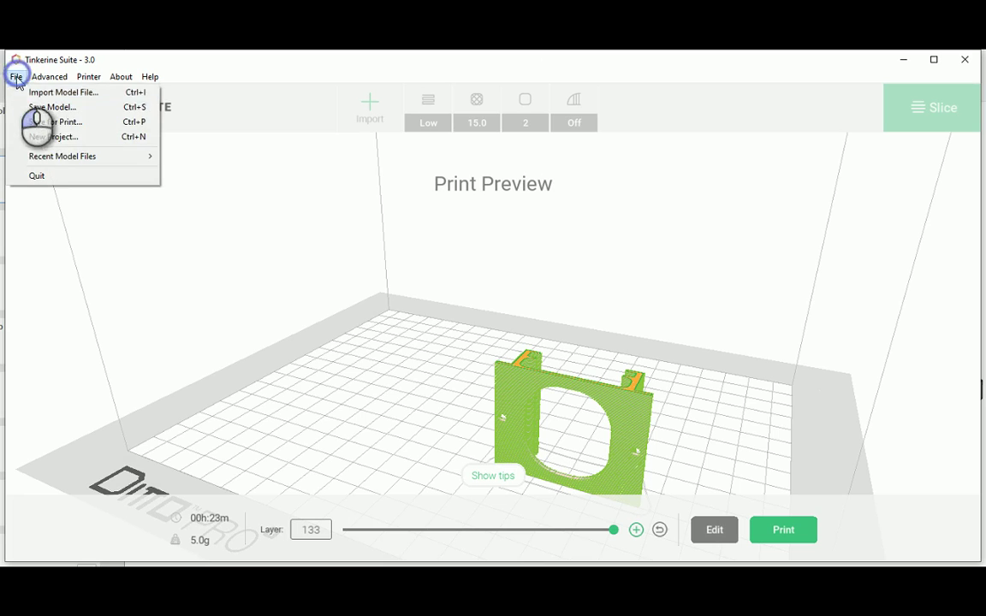
left_click(39, 137)
left_click(505, 395)
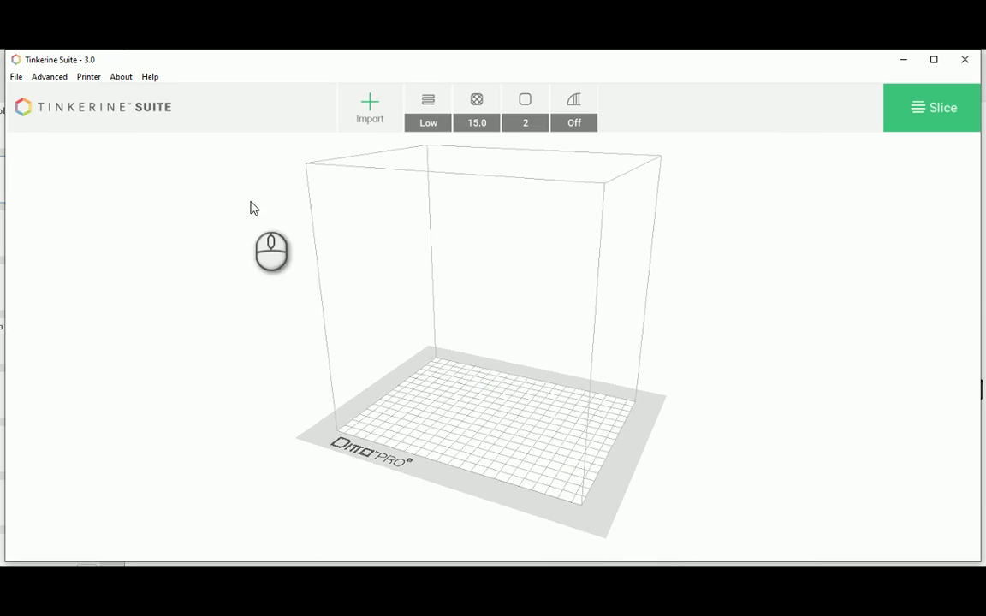
- Import the model Lanterncircuit.stl from the 3D printing folder onto the build plate
left_click(369, 106)
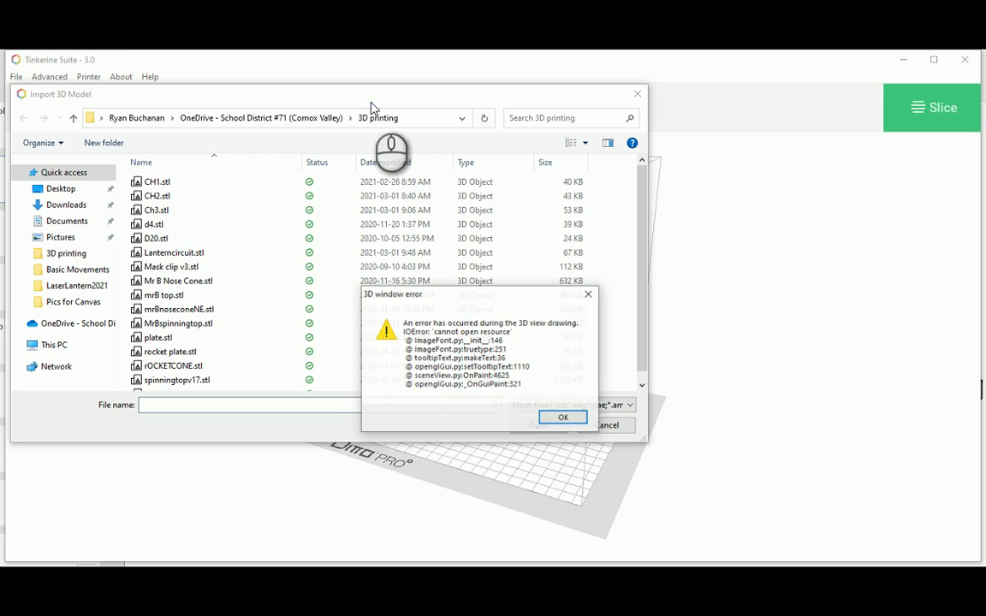
left_click(563, 419)
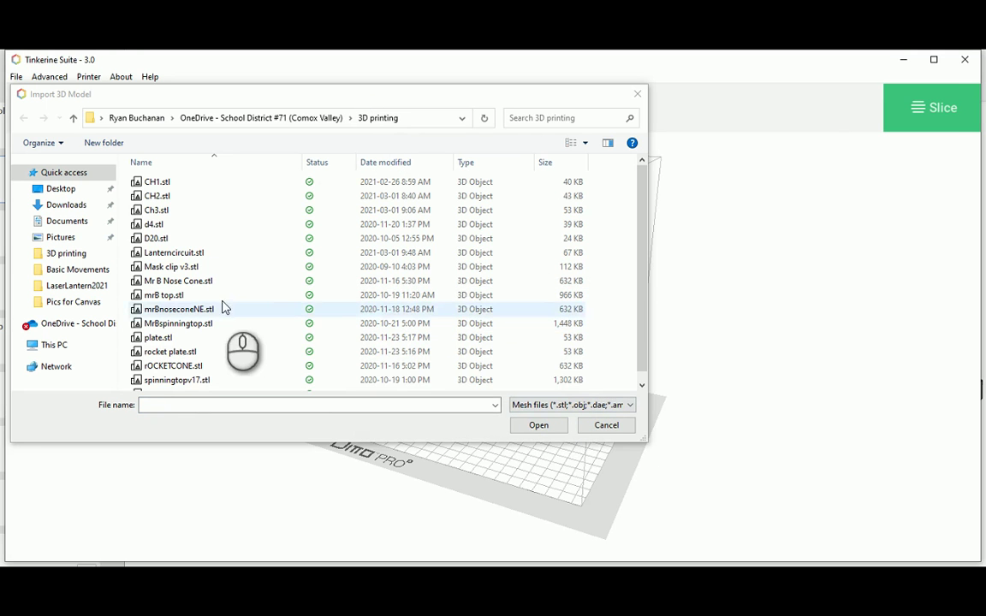
left_click(196, 255)
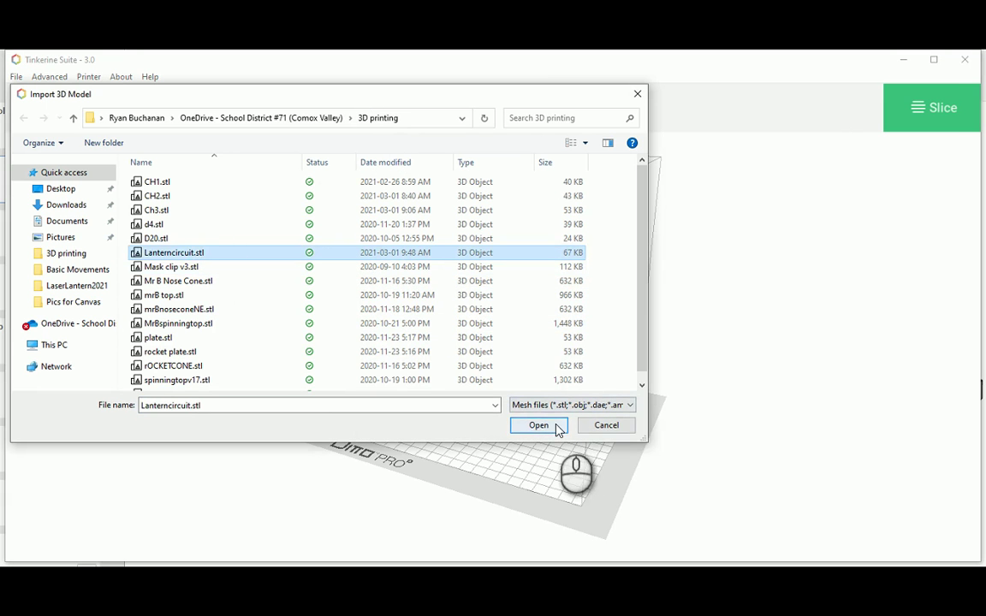
left_click(558, 424)
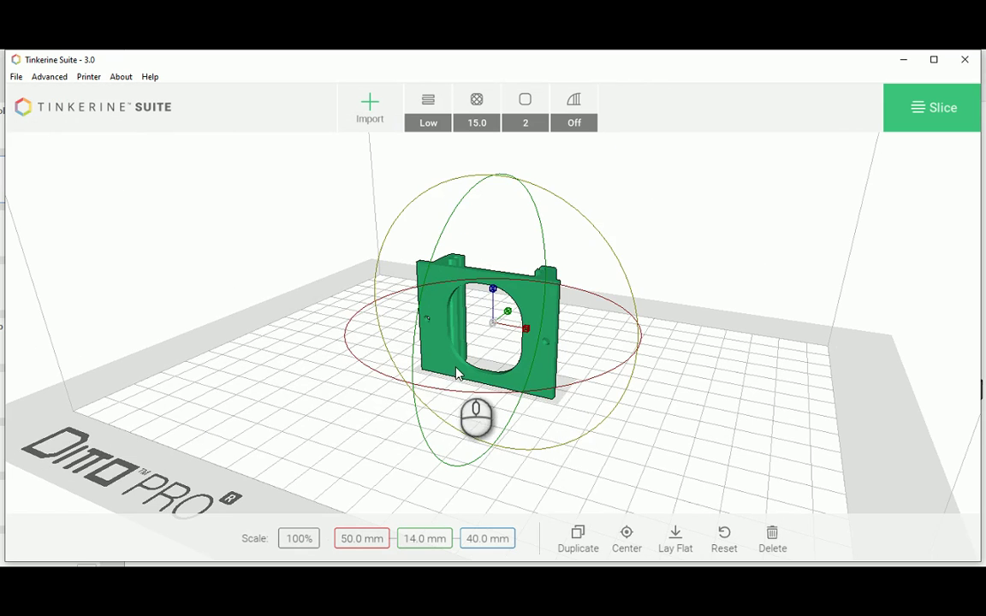
- Move the holder from the centre toward the left edge of the build plate and slice it
left_click_drag(438, 369, 312, 379)
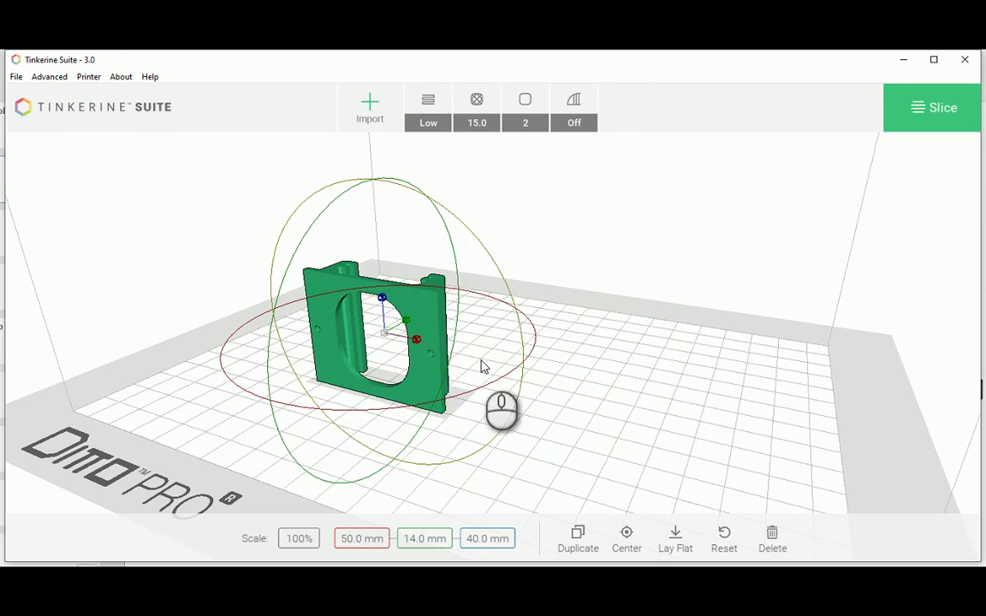
middle_click_drag(768, 370, 724, 315)
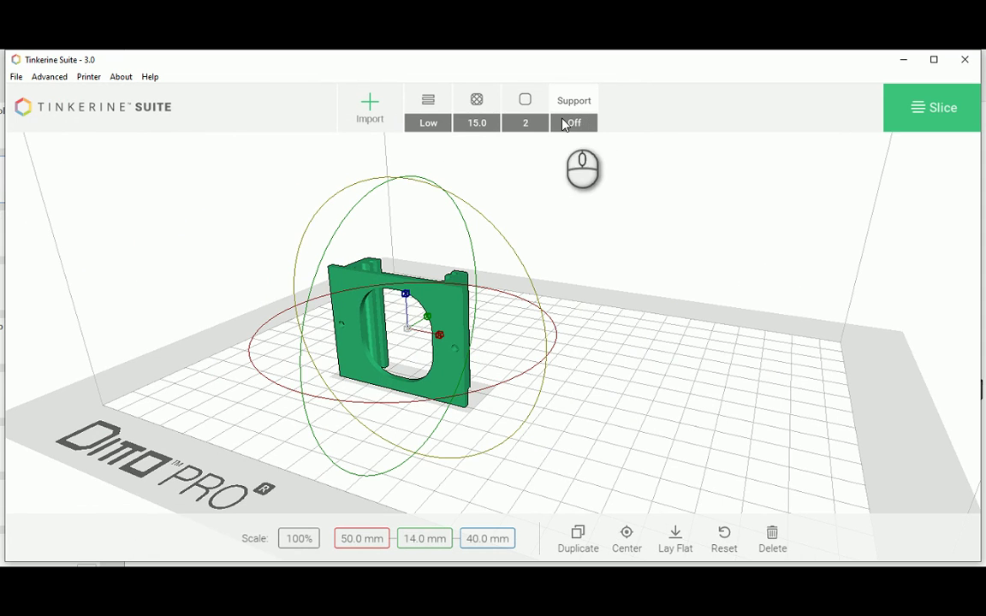
left_click(928, 111)
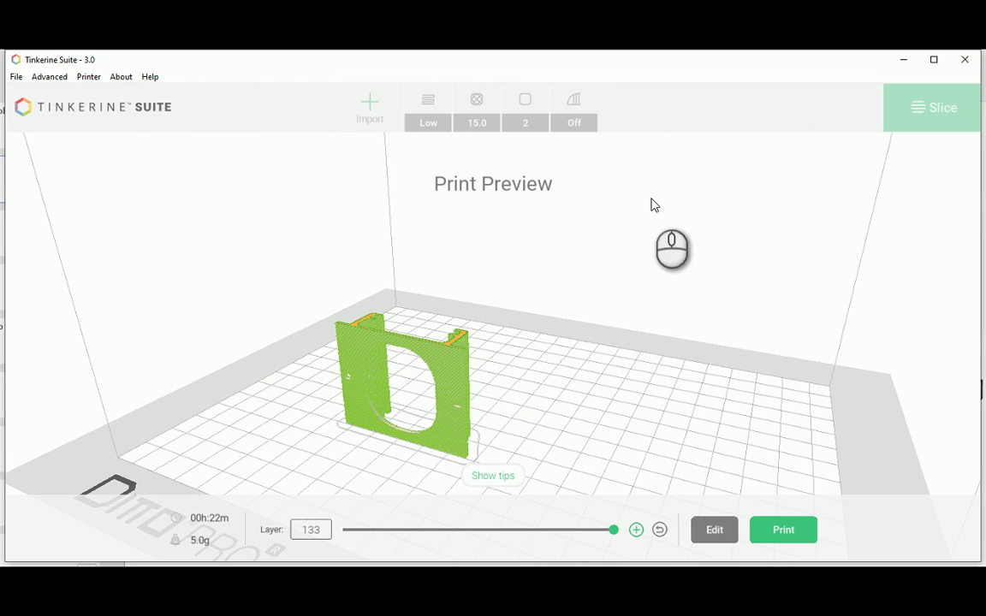
- Inspect the sliced layers in the print preview and review the available print options without choosing one
left_click_drag(614, 530, 636, 531)
left_click(599, 531)
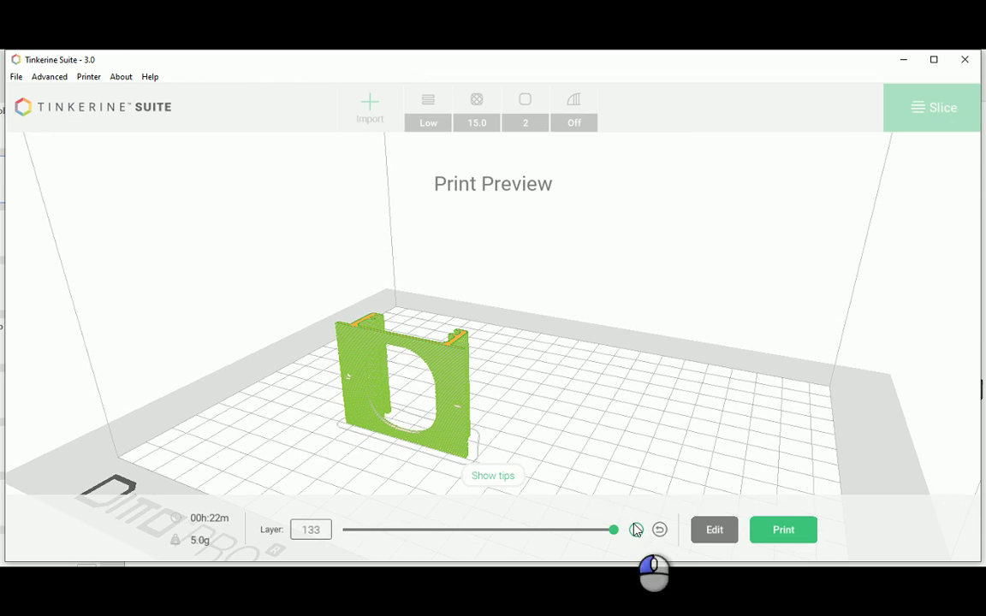
left_click(793, 531)
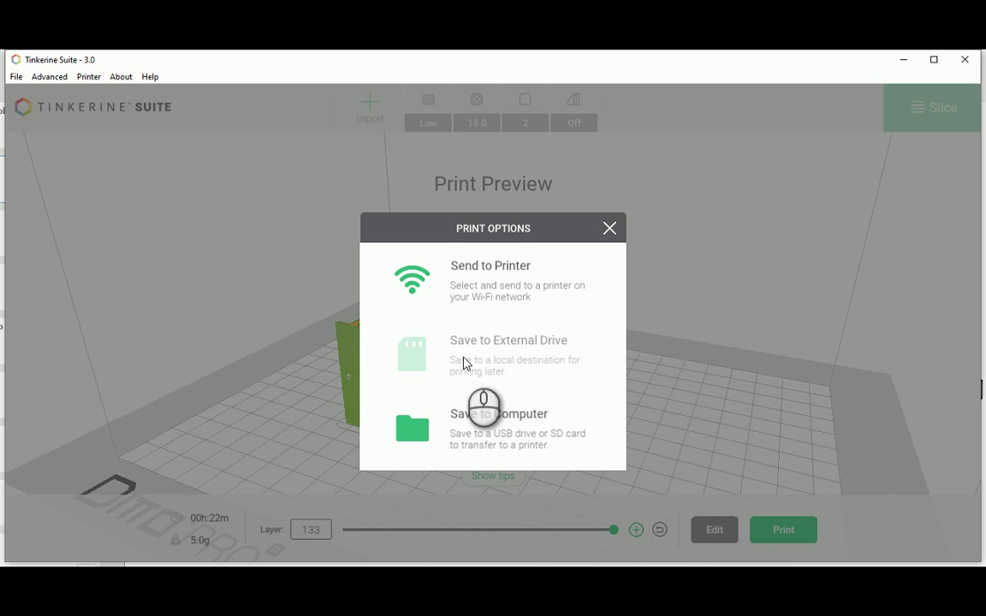
left_click(609, 229)
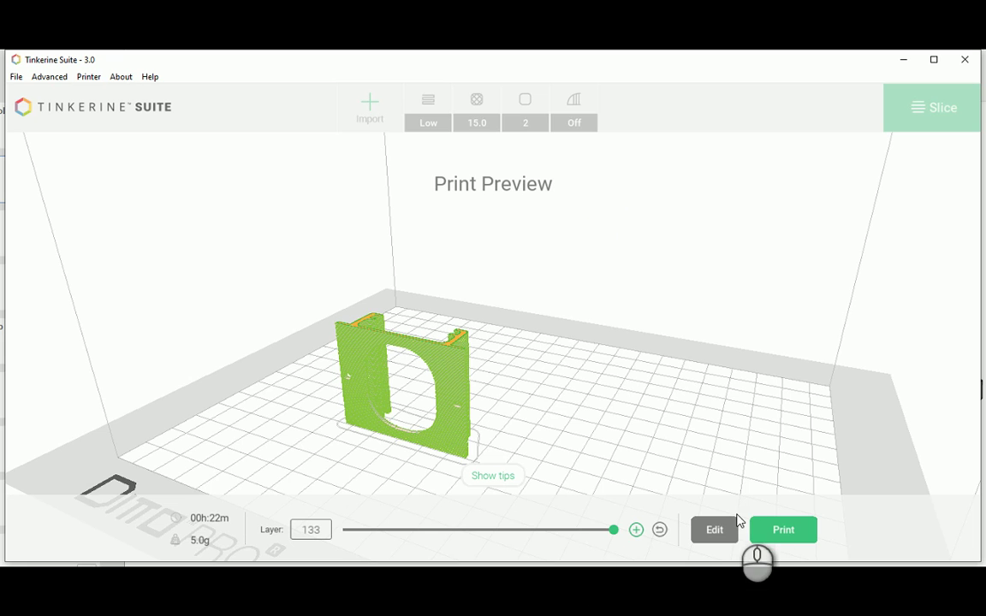